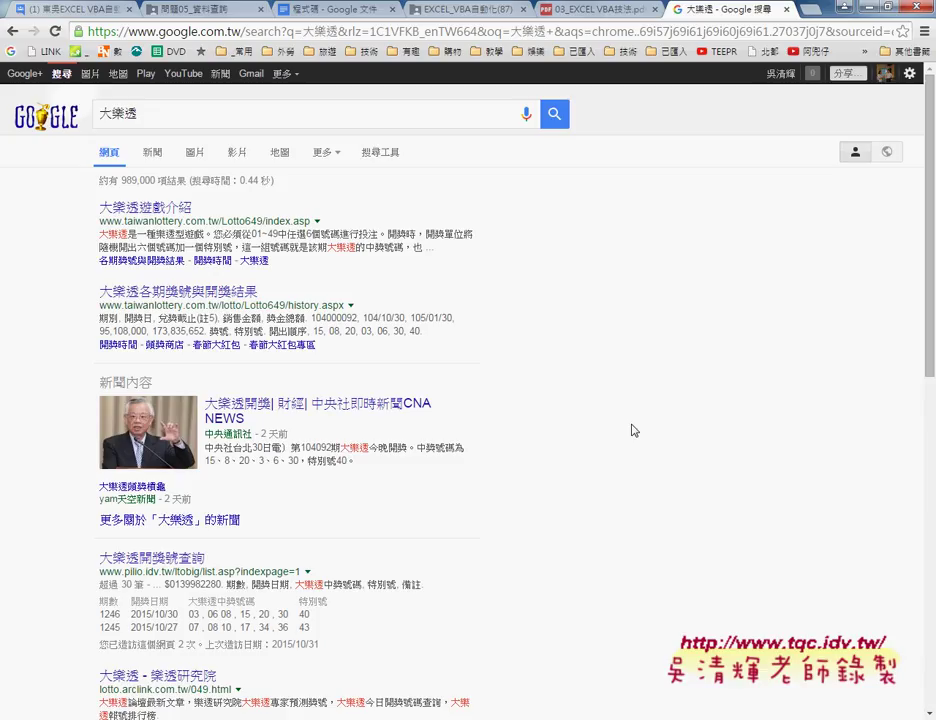
Open the pilio.idv.tw 大樂透 draw-history page from the Google search results
scroll(632, 430, down, 1)
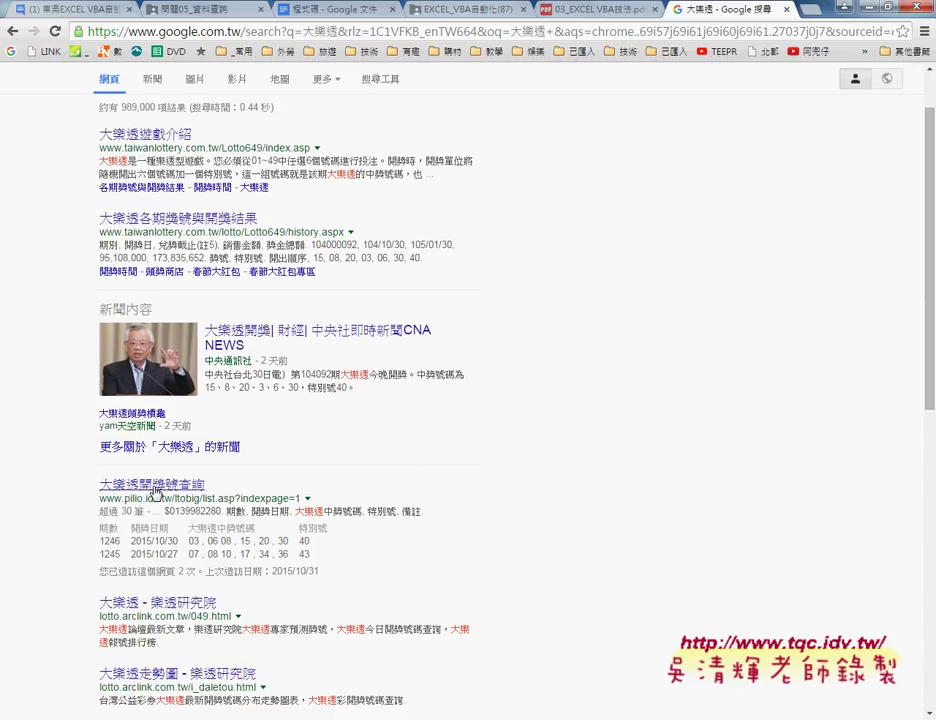
click(155, 489)
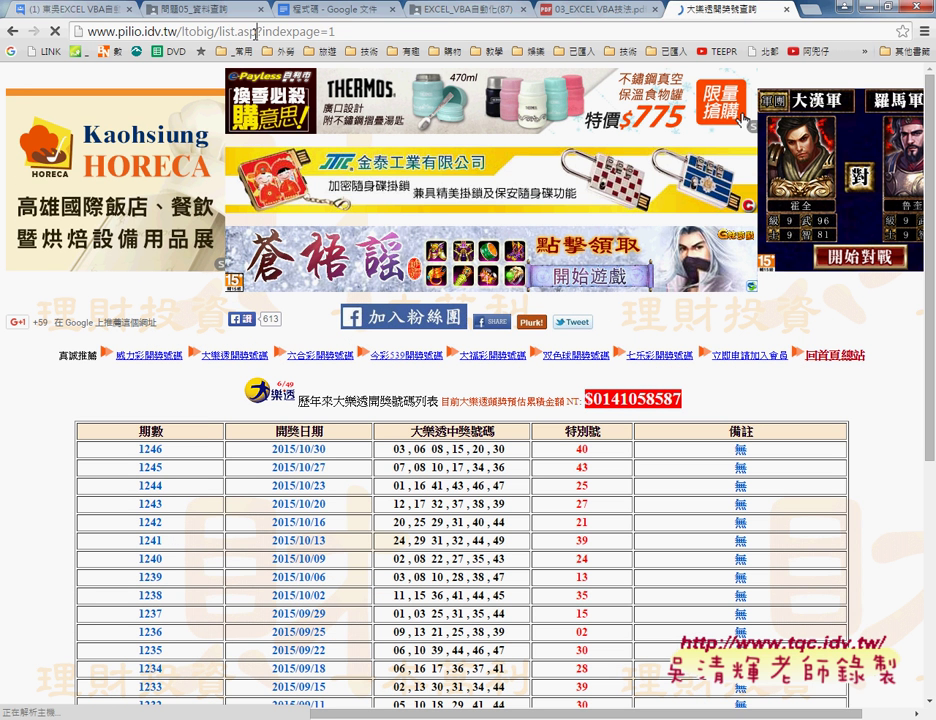
double_click(250, 31)
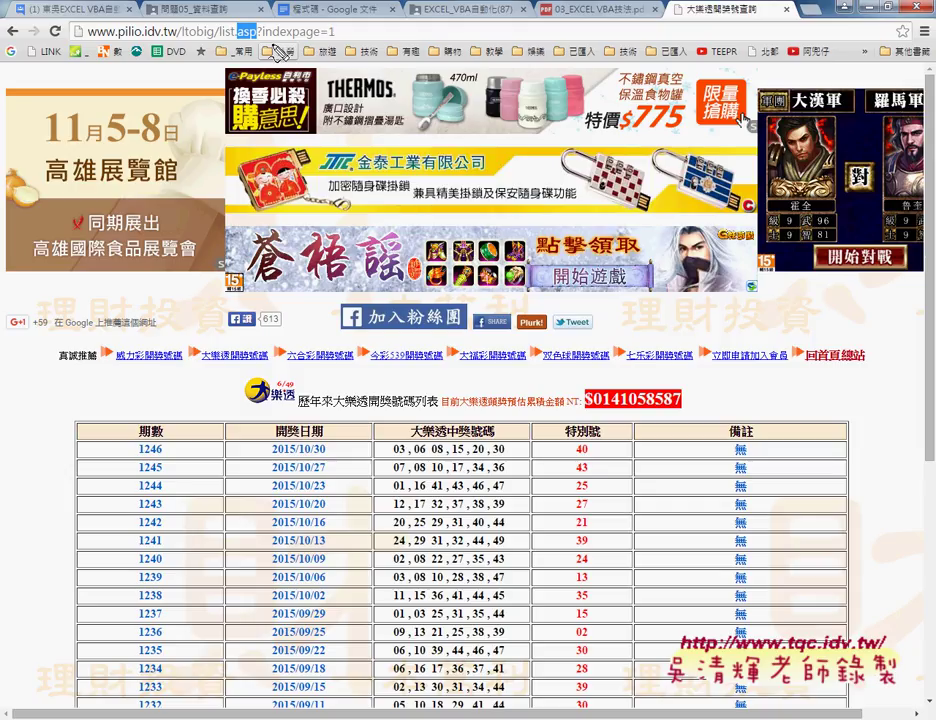
drag(255, 24, 250, 38)
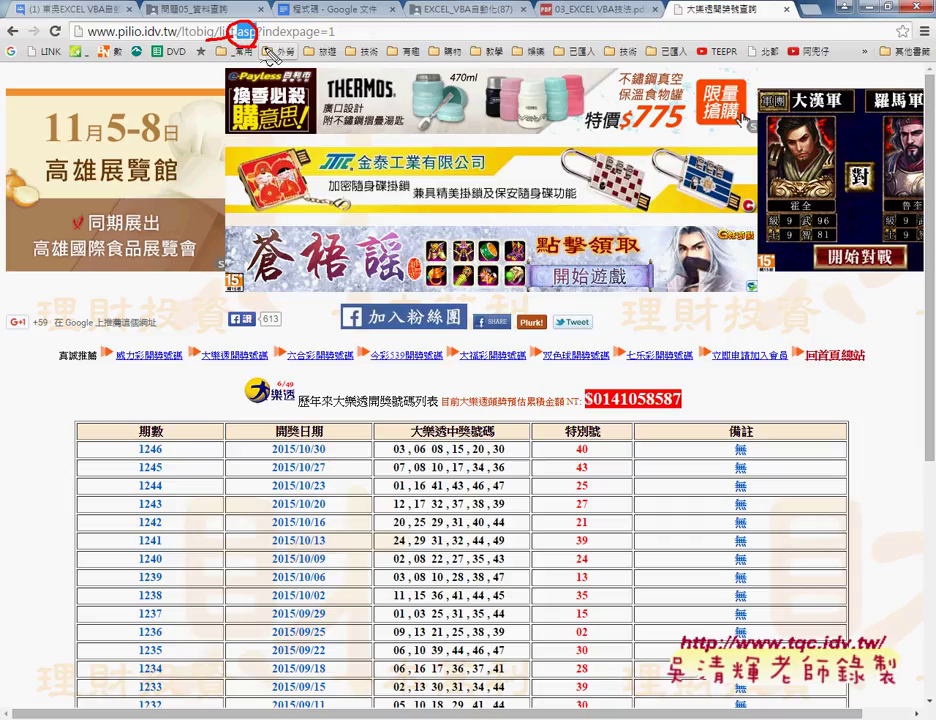
drag(258, 27, 274, 44)
drag(274, 27, 258, 44)
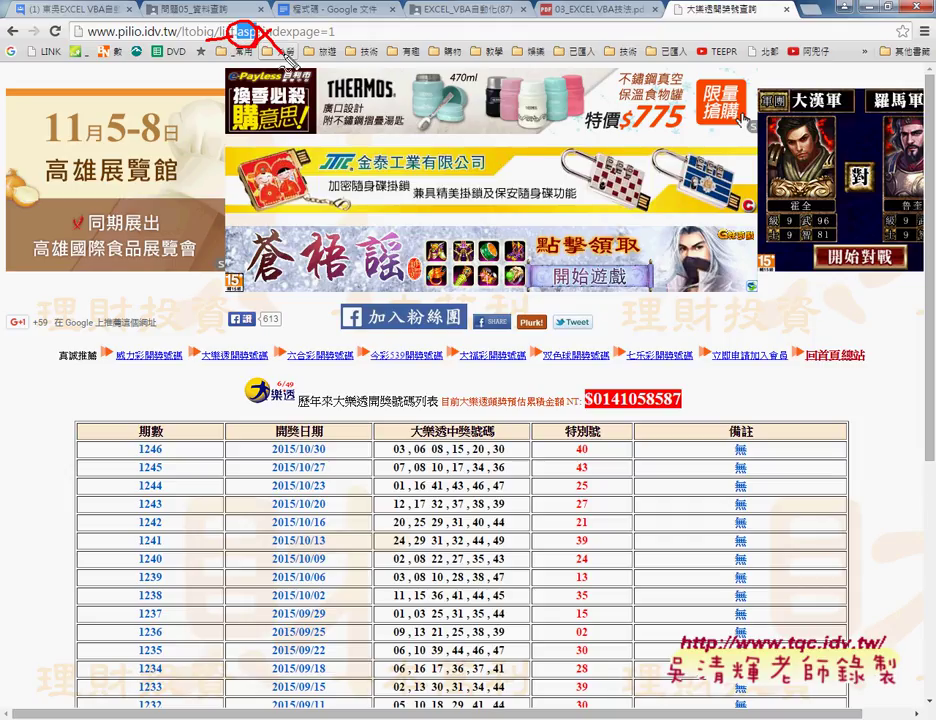
drag(237, 62, 248, 102)
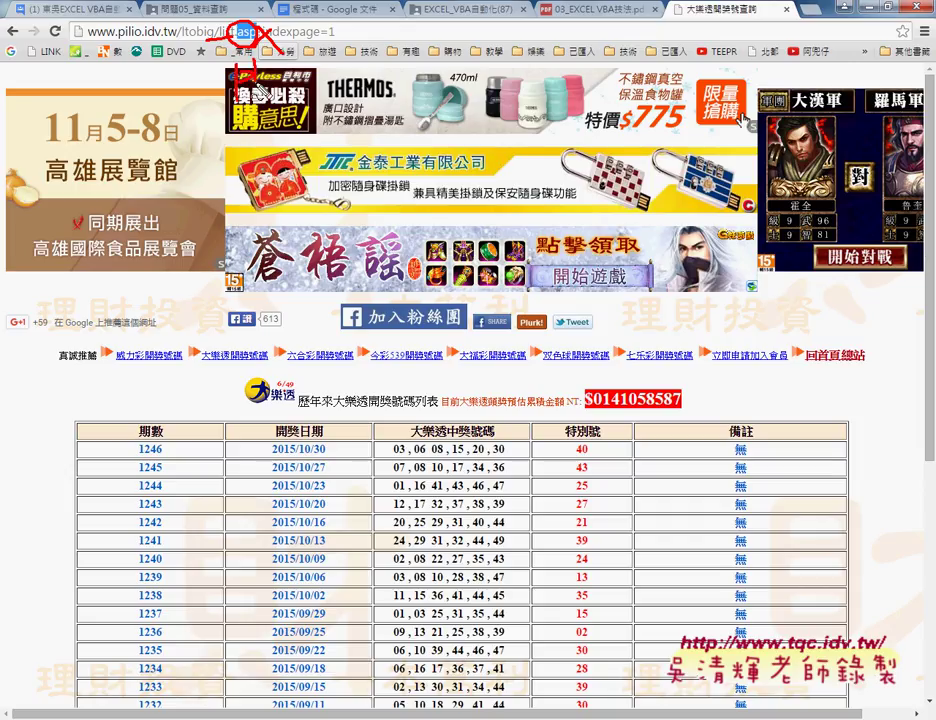
mouse_move(266, 44)
mouse_down()
mouse_move(277, 75)
mouse_move(232, 118)
mouse_up()
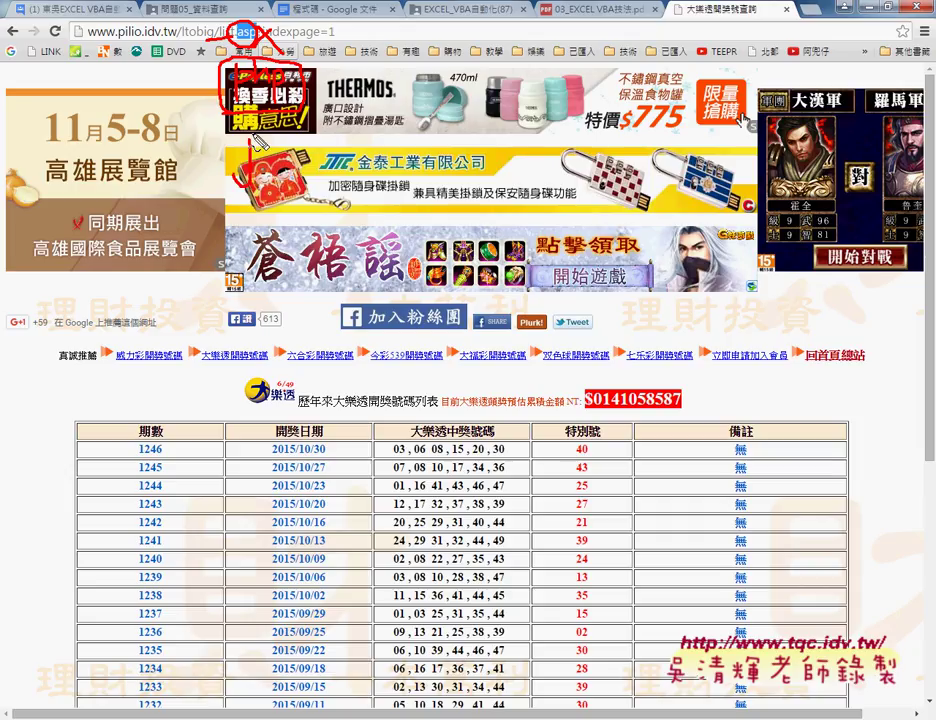
drag(234, 128, 240, 185)
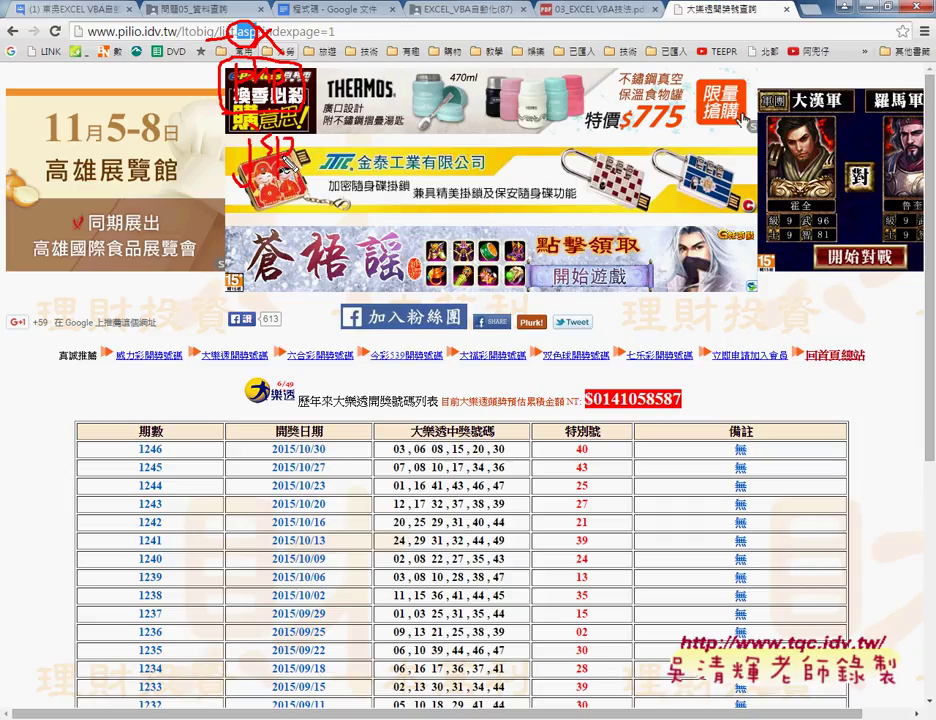
mouse_move(240, 140)
mouse_down()
mouse_move(290, 180)
mouse_move(245, 175)
mouse_up()
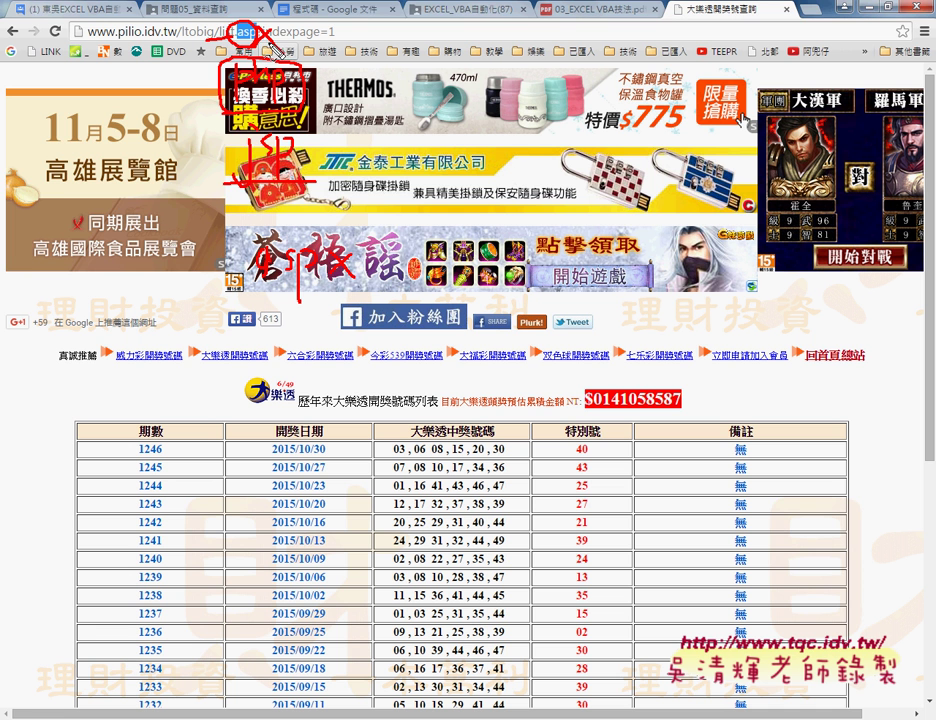
key(Escape)
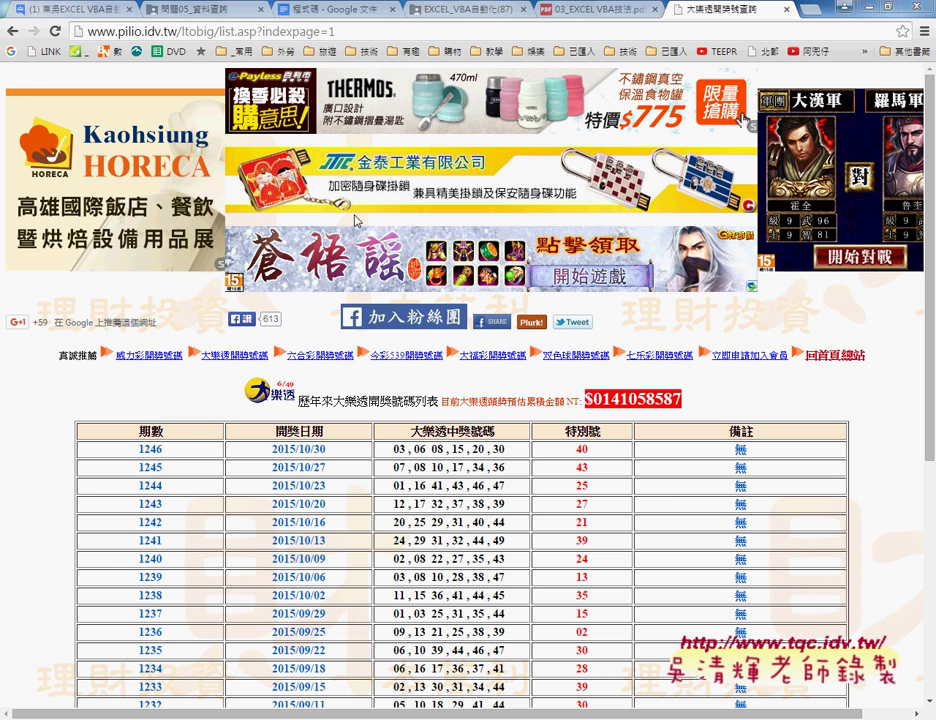
click(237, 25)
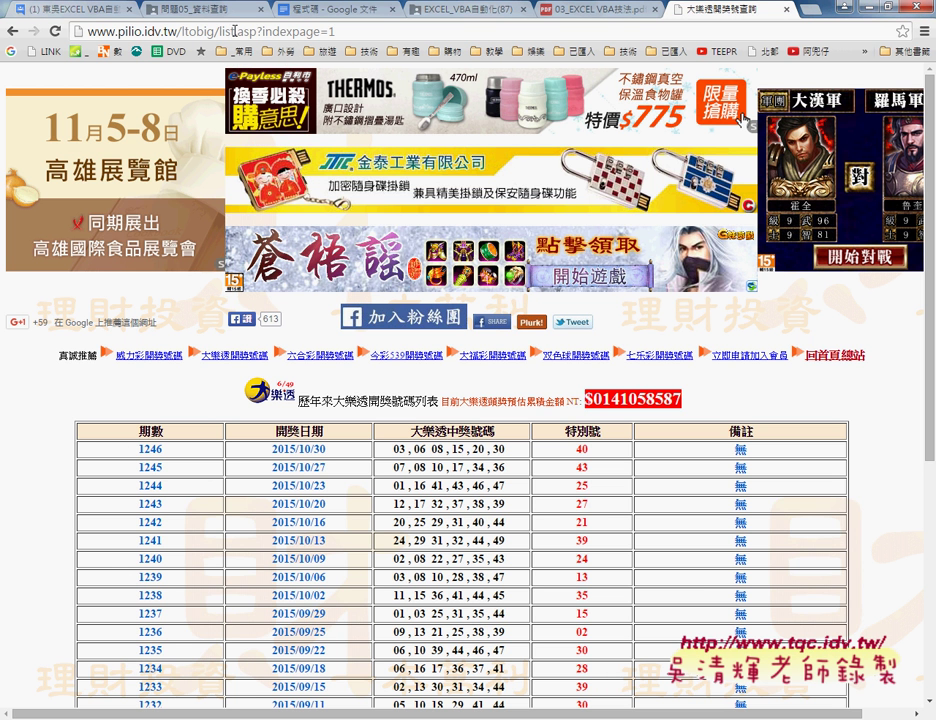
drag(236, 31, 253, 31)
click(261, 31)
drag(261, 31, 344, 32)
scroll(355, 302, down, 2)
scroll(363, 308, down, 2)
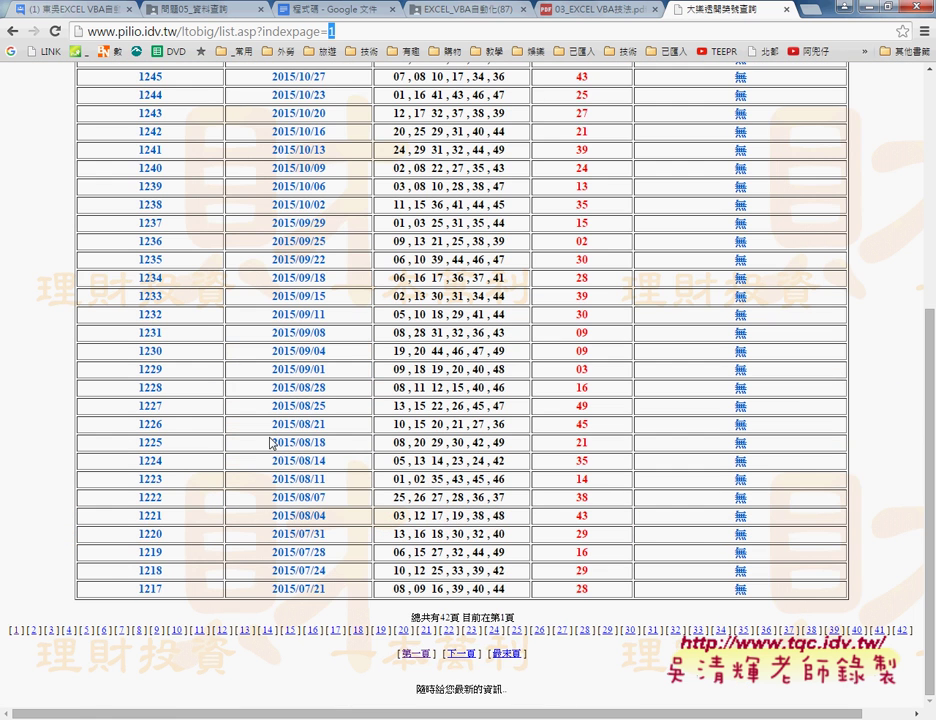
scroll(563, 451, up, 2)
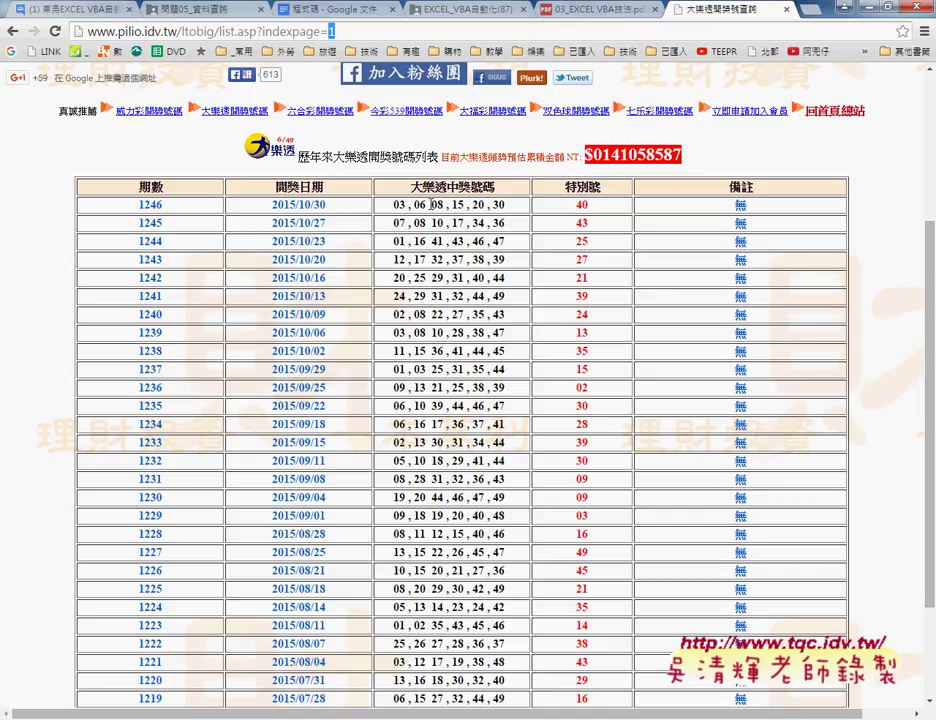
drag(392, 204, 511, 209)
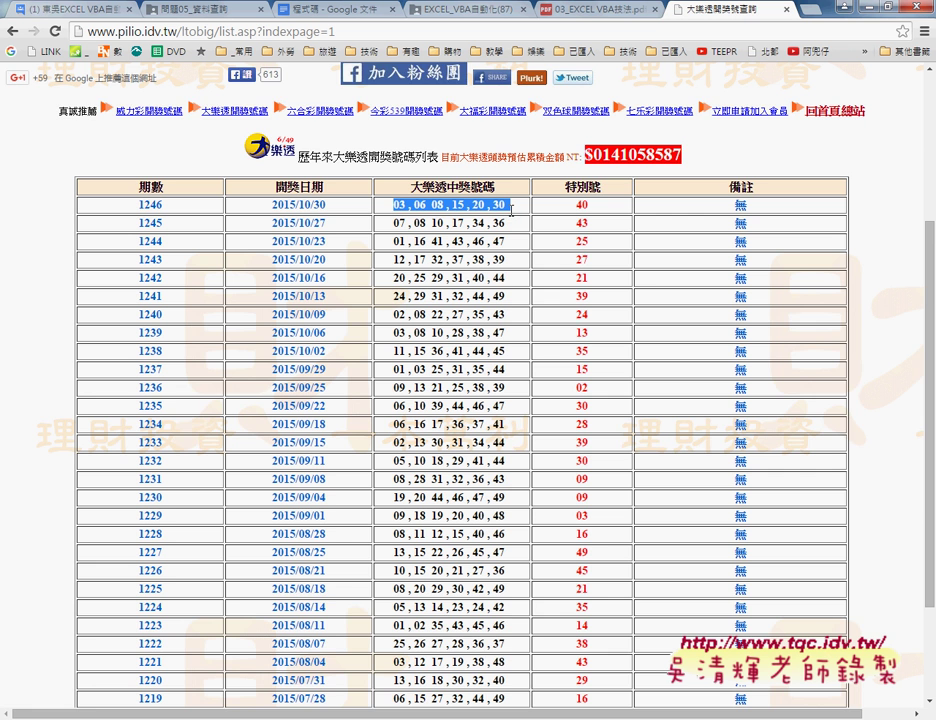
scroll(362, 110, down, 3)
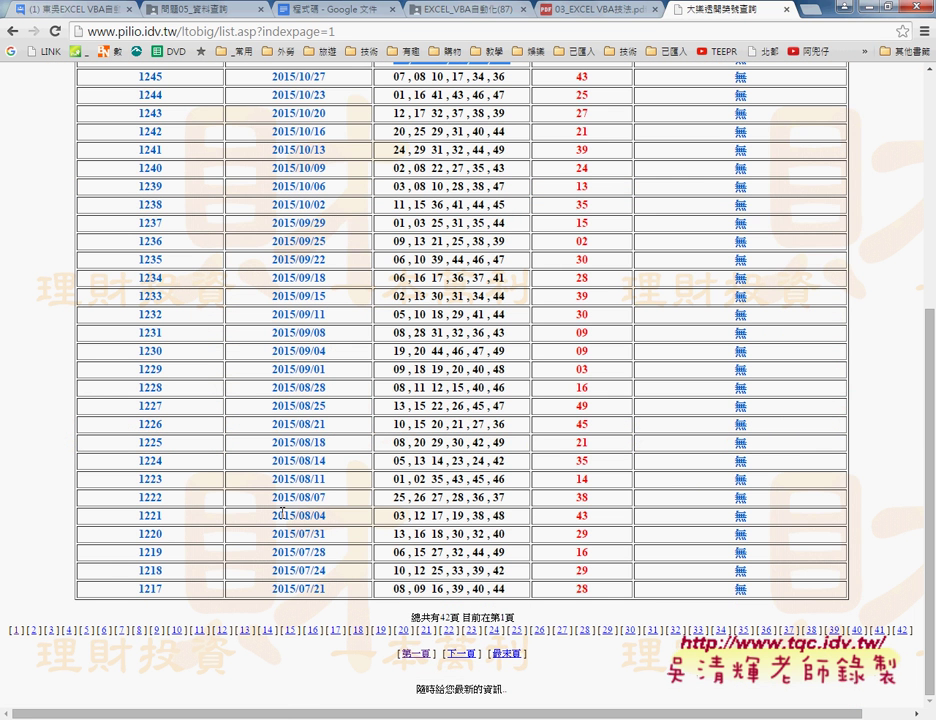
Go to page 2 of the draw history, then jump to the last page, 42
click(33, 631)
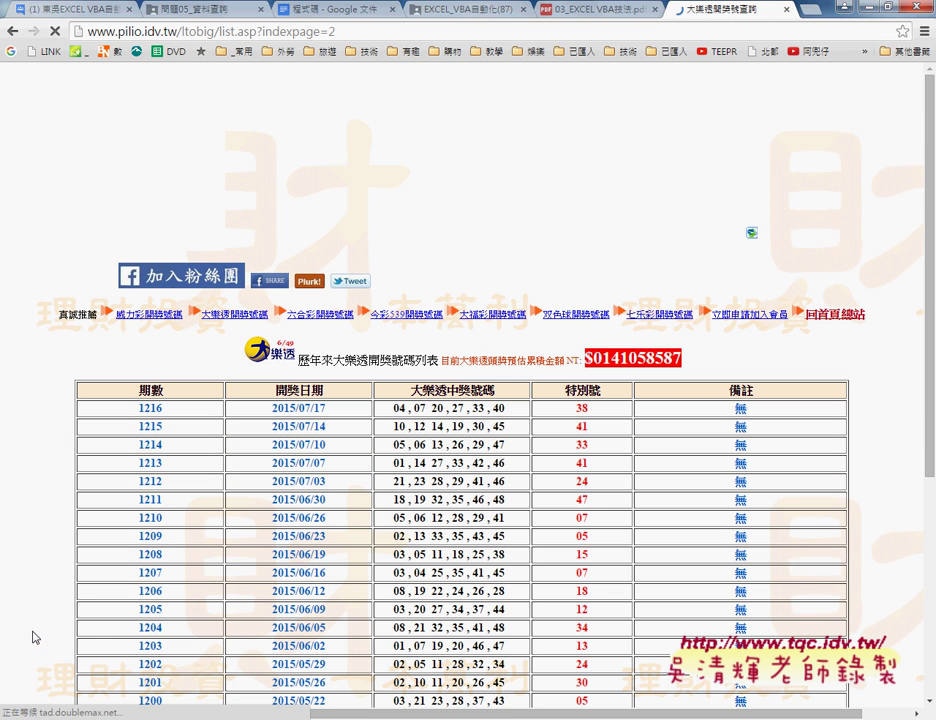
scroll(376, 351, down, 2)
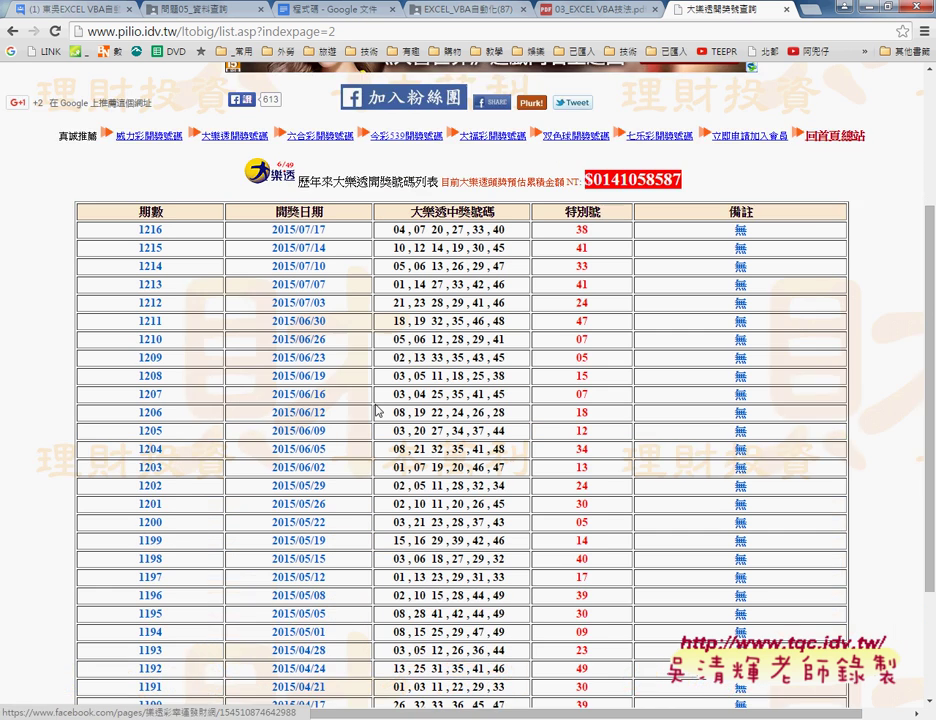
scroll(398, 478, down, 2)
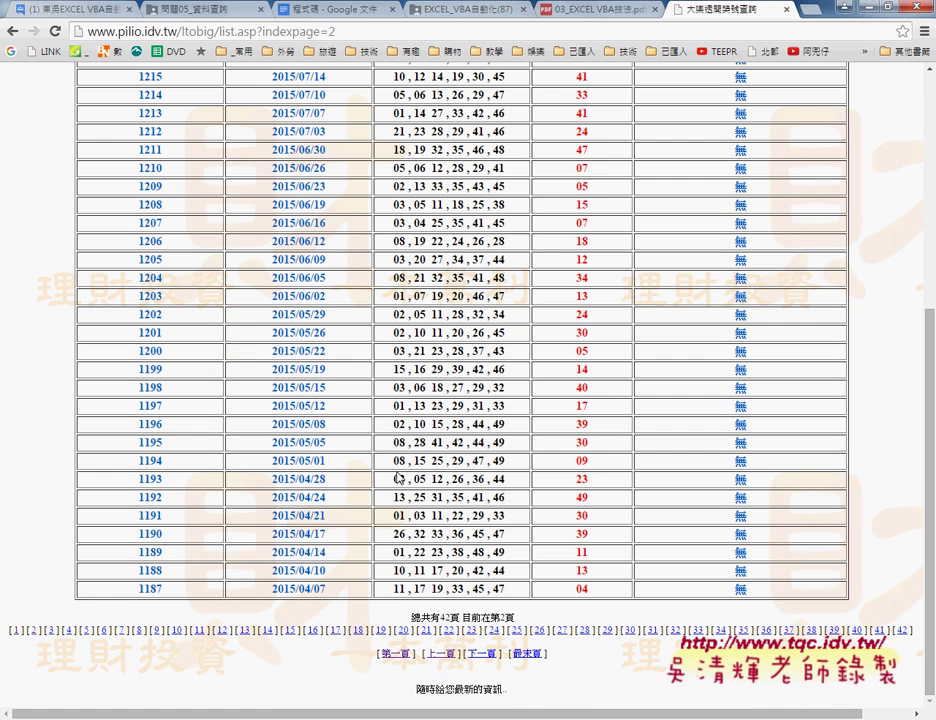
click(905, 629)
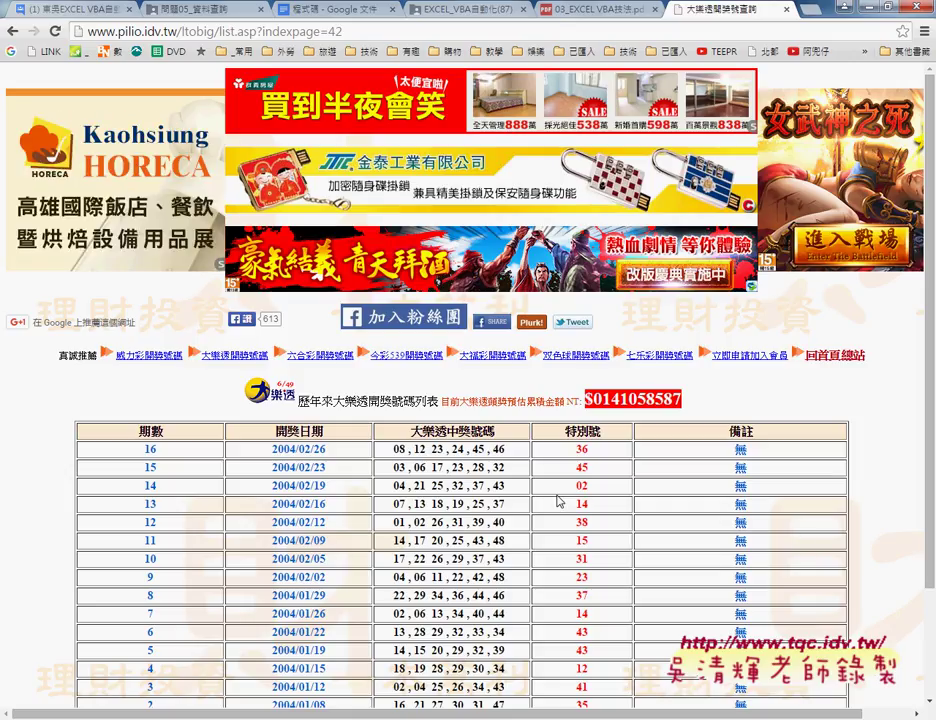
Select draw 16's winning numbers and the page URL, then minimize Chrome to reveal 問題05
drag(390, 449, 594, 456)
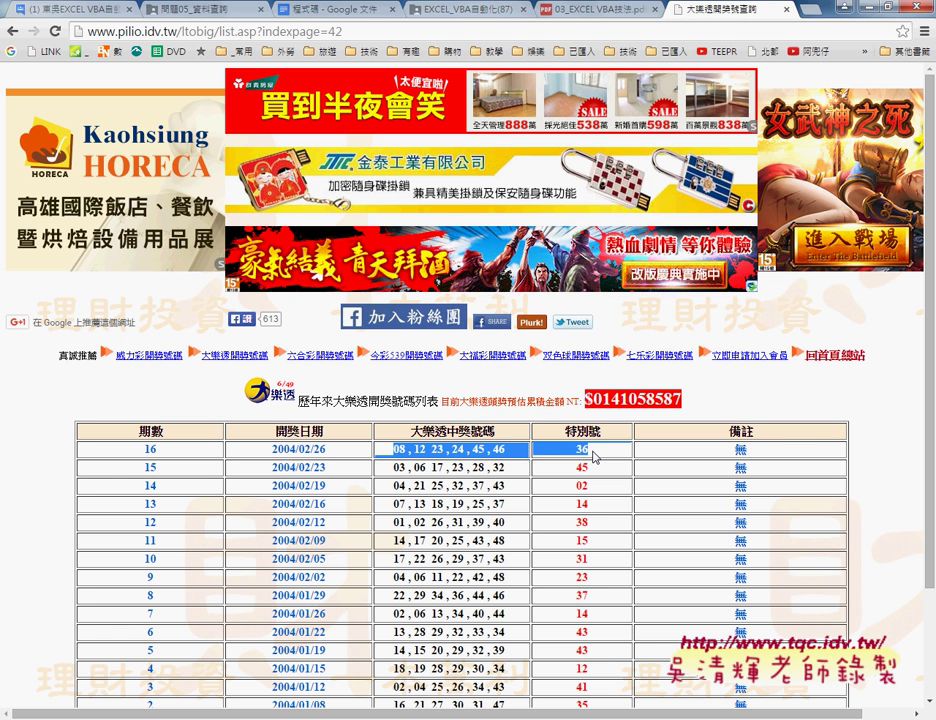
click(354, 30)
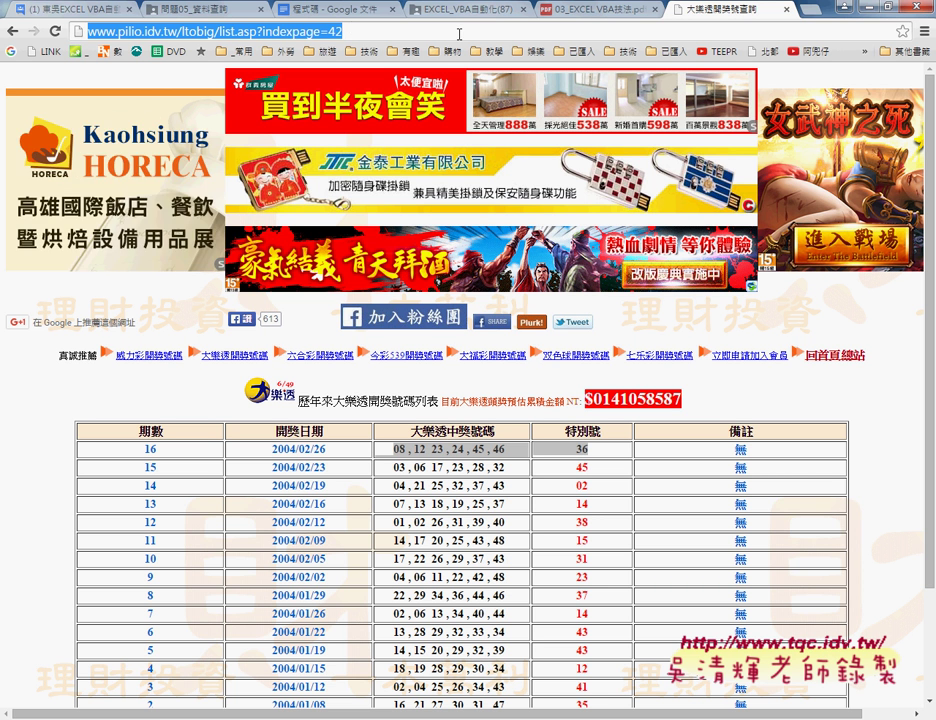
click(869, 12)
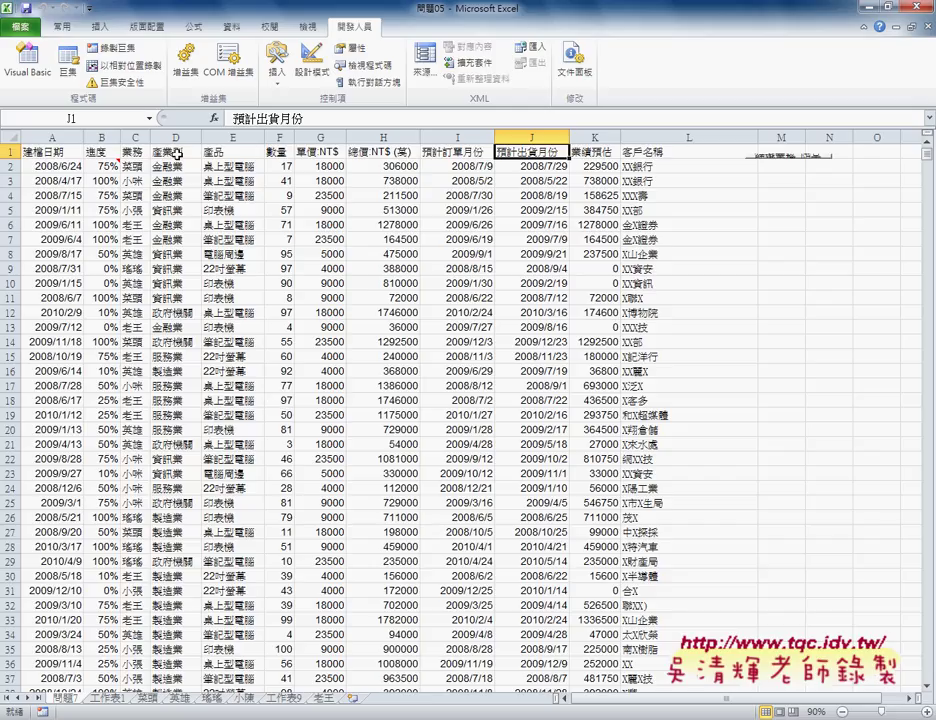
Select the C1, D1 and F1 header cells and turn on AutoFilter for the table
click(133, 152)
click(177, 152)
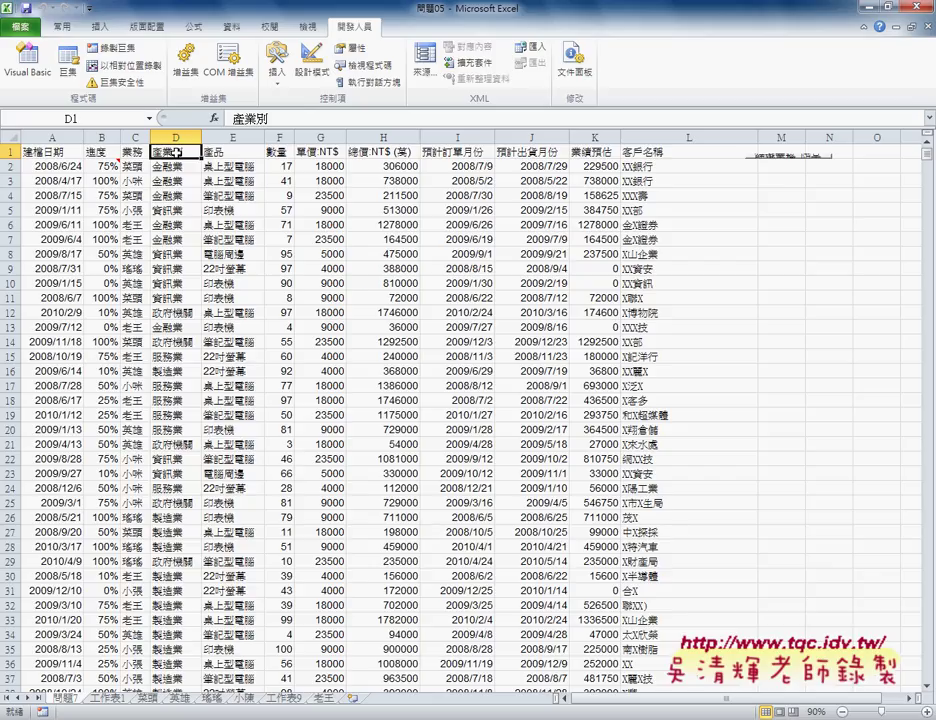
click(283, 152)
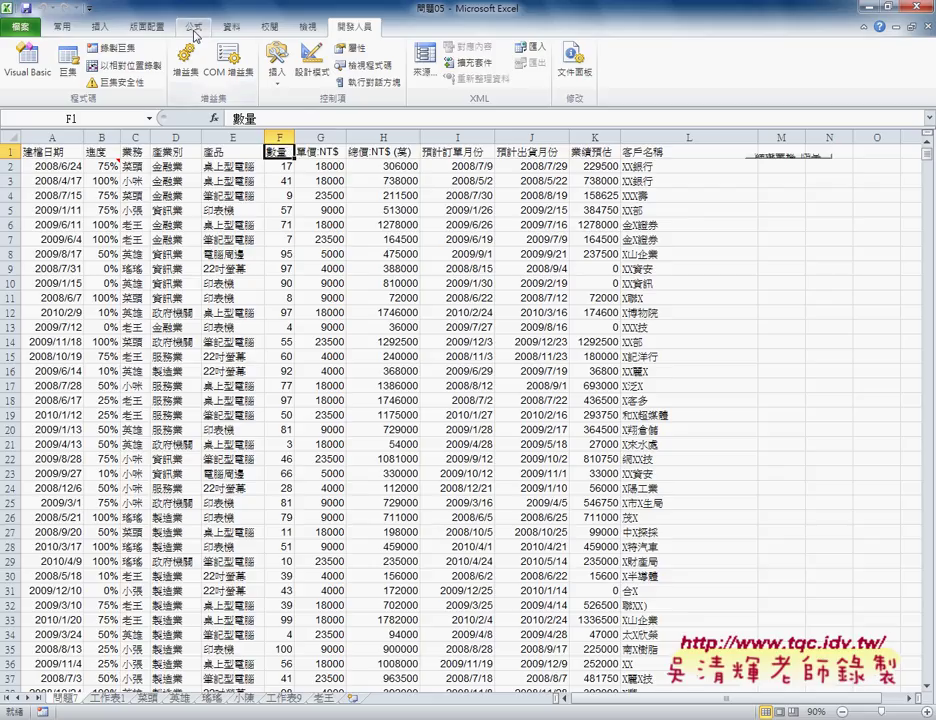
click(231, 27)
click(384, 60)
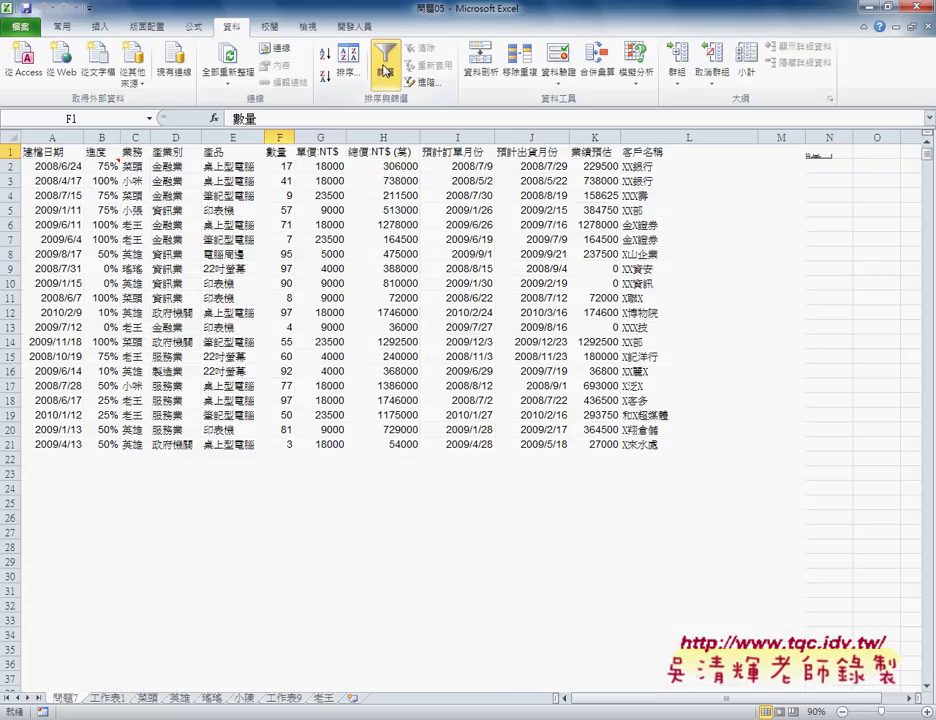
Look over the 數量 and 建檔日期 filter choices, including 日期篩選, without applying any
click(288, 152)
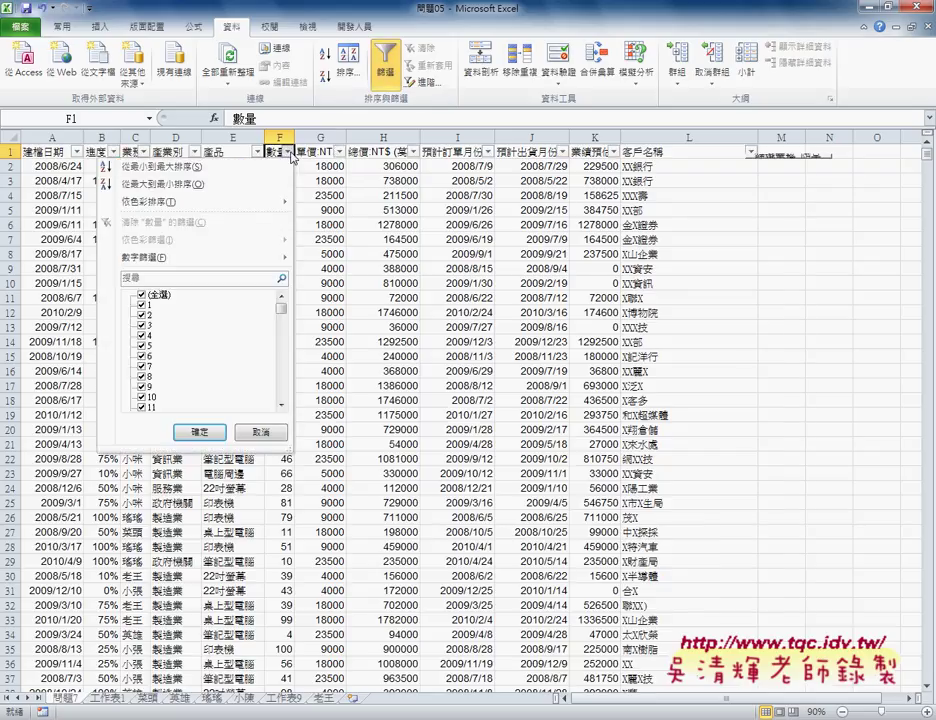
mouse_move(247, 269)
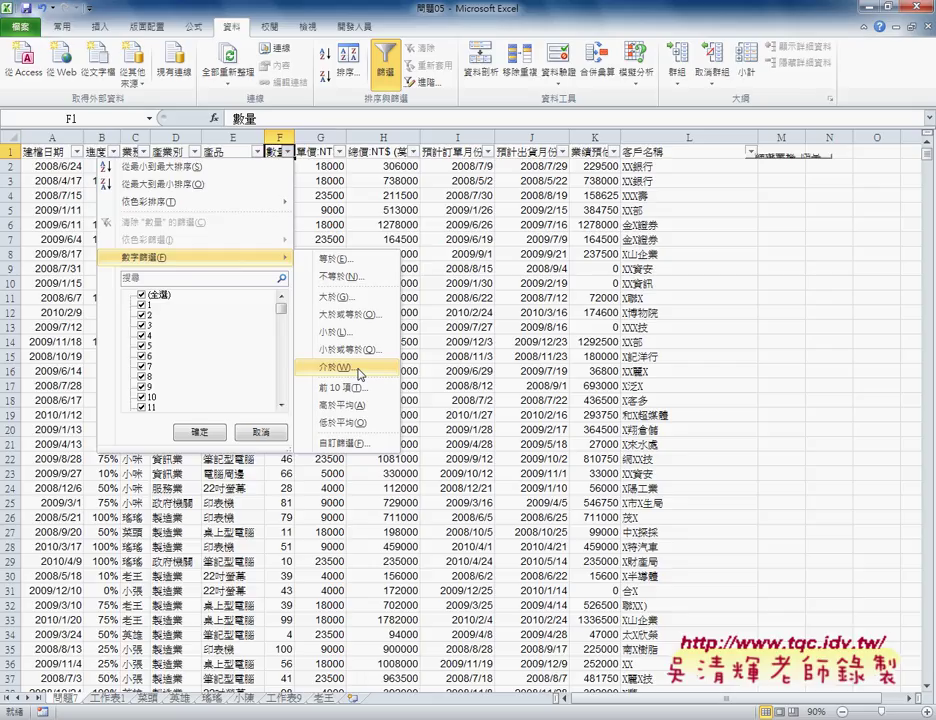
click(77, 155)
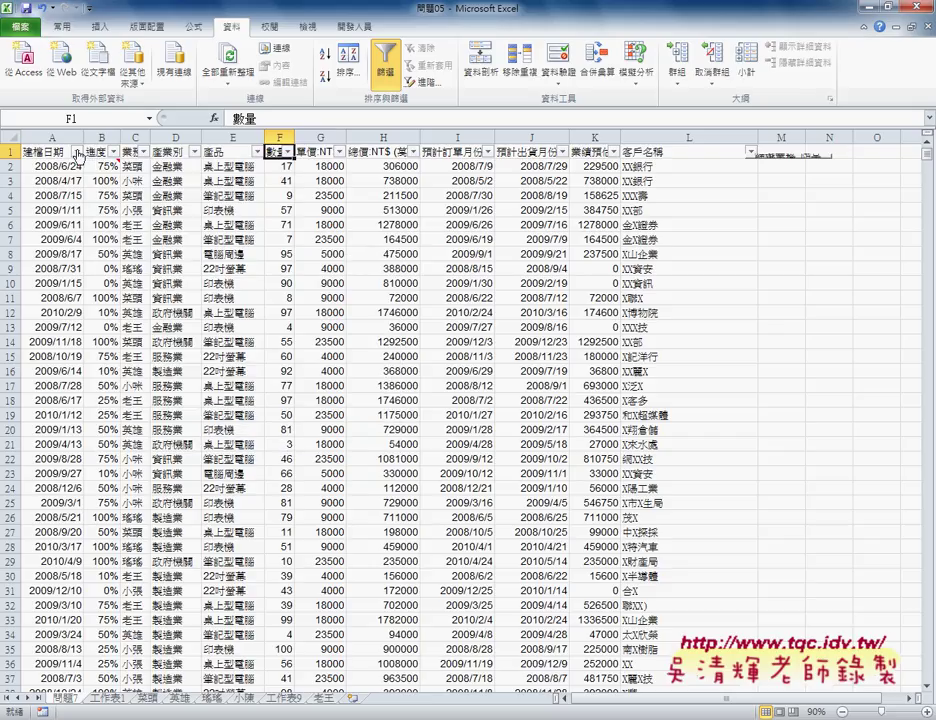
click(77, 152)
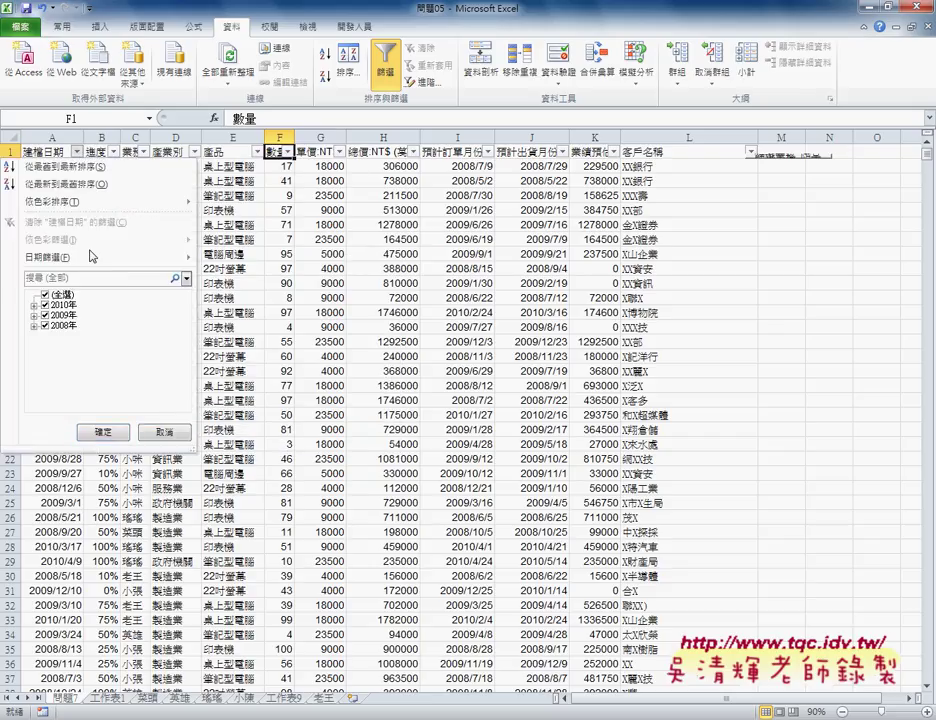
mouse_move(36, 259)
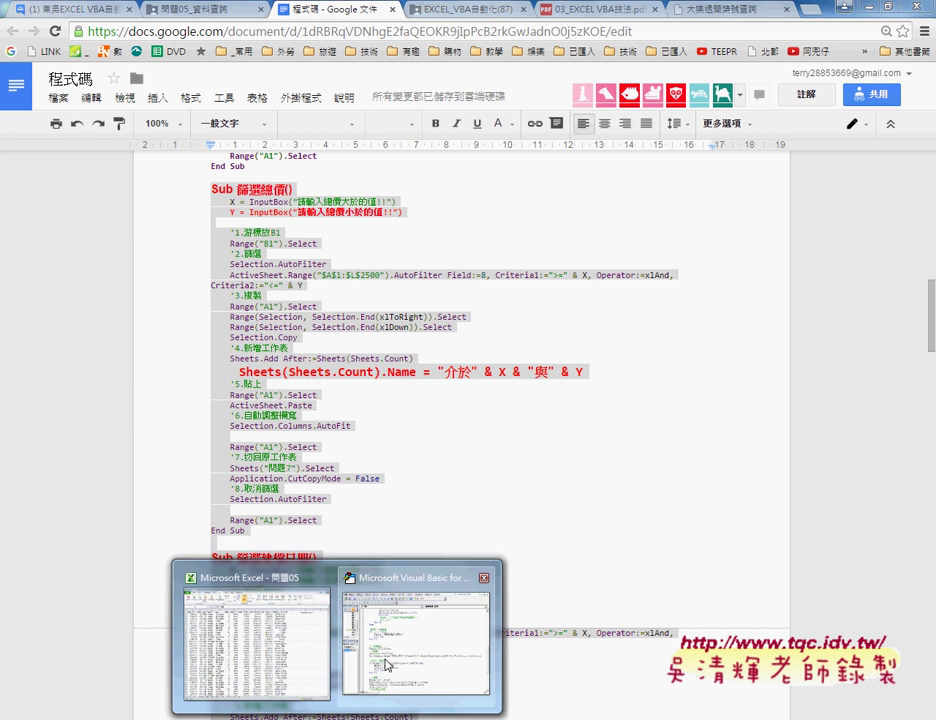
Bring the VBA editor forward and move through the Module1 macro code
click(382, 664)
scroll(314, 558, down, 3)
scroll(300, 580, down, 3)
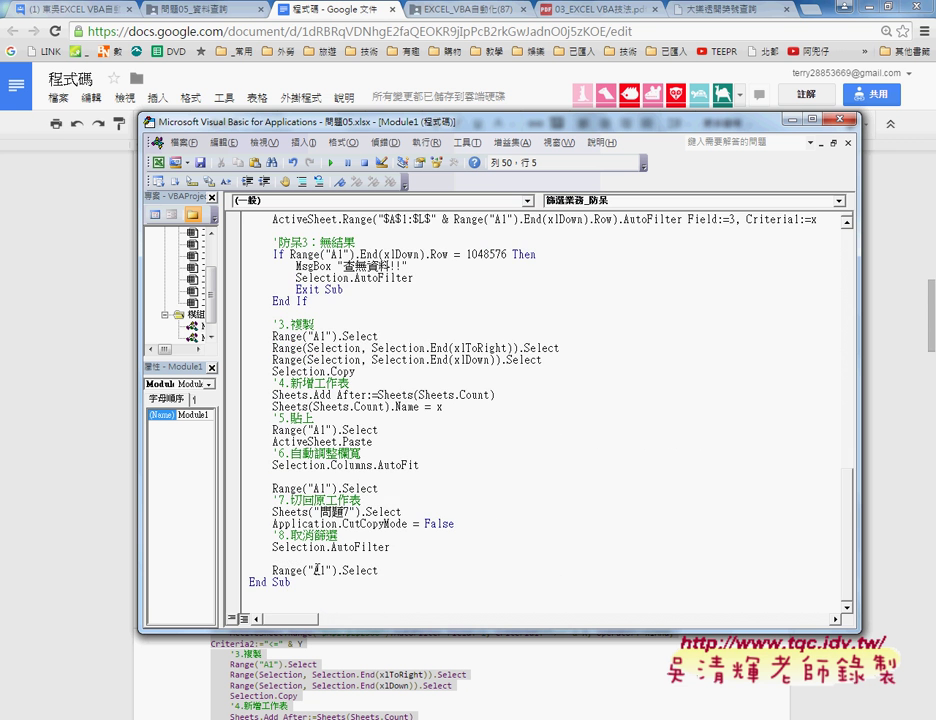
click(268, 602)
key(ctrl+Down)
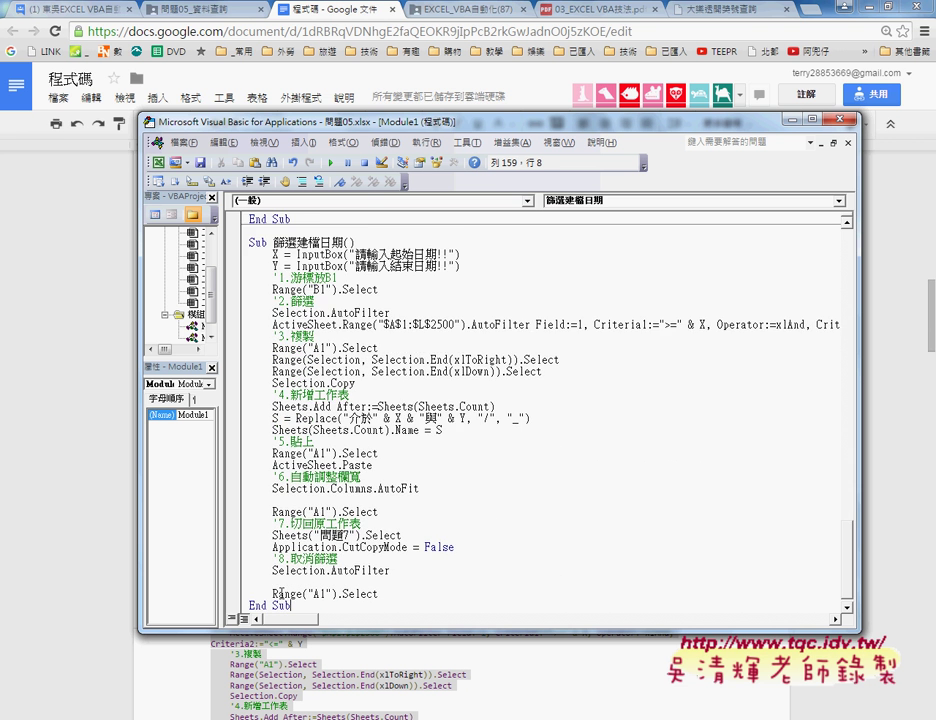
Scroll up to Sub 篩選總價 and highlight its X = InputBox line
scroll(306, 569, up, 5)
scroll(306, 569, up, 6)
scroll(306, 569, up, 3)
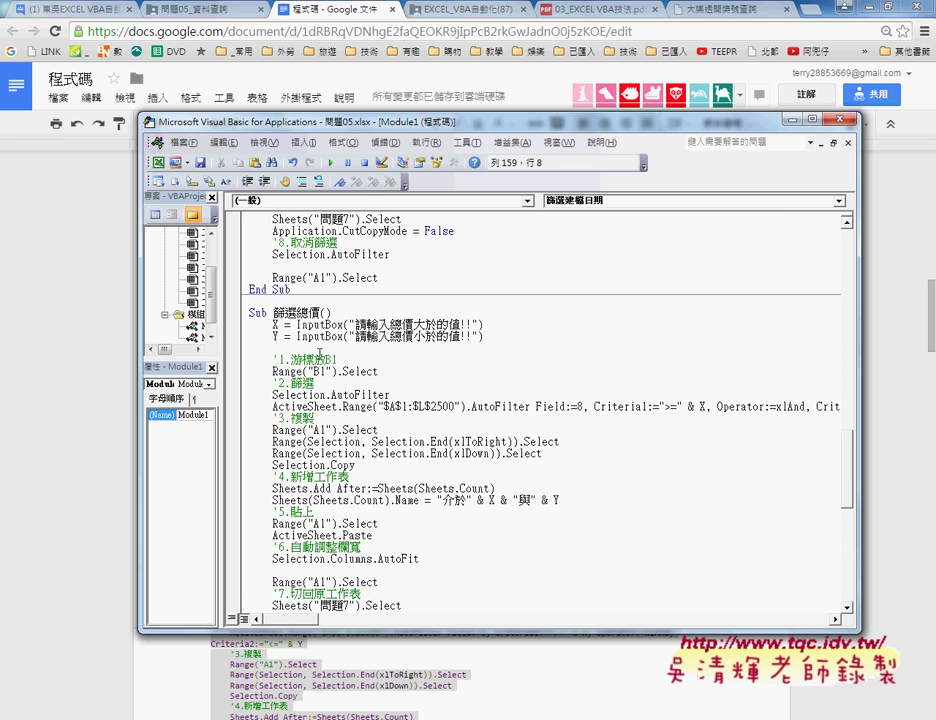
drag(272, 336, 448, 337)
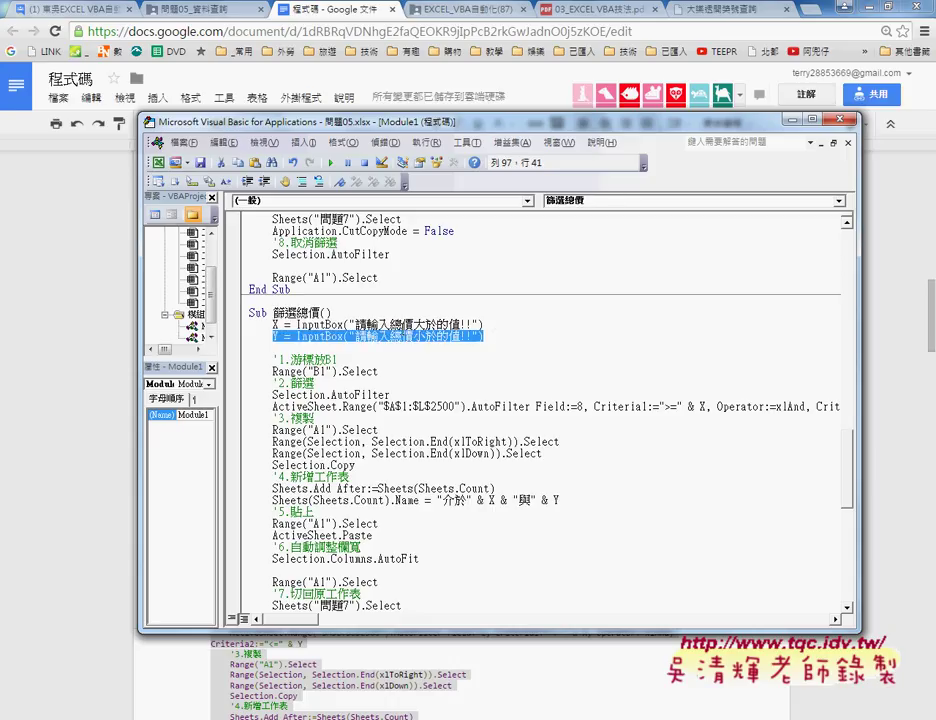
click(432, 325)
drag(484, 325, 273, 326)
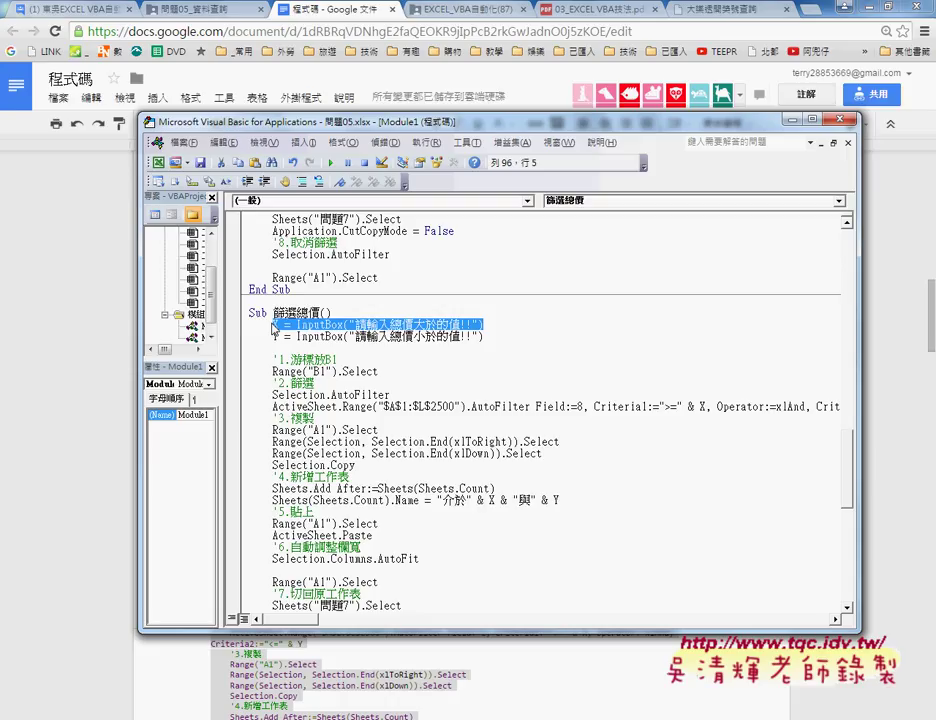
click(337, 719)
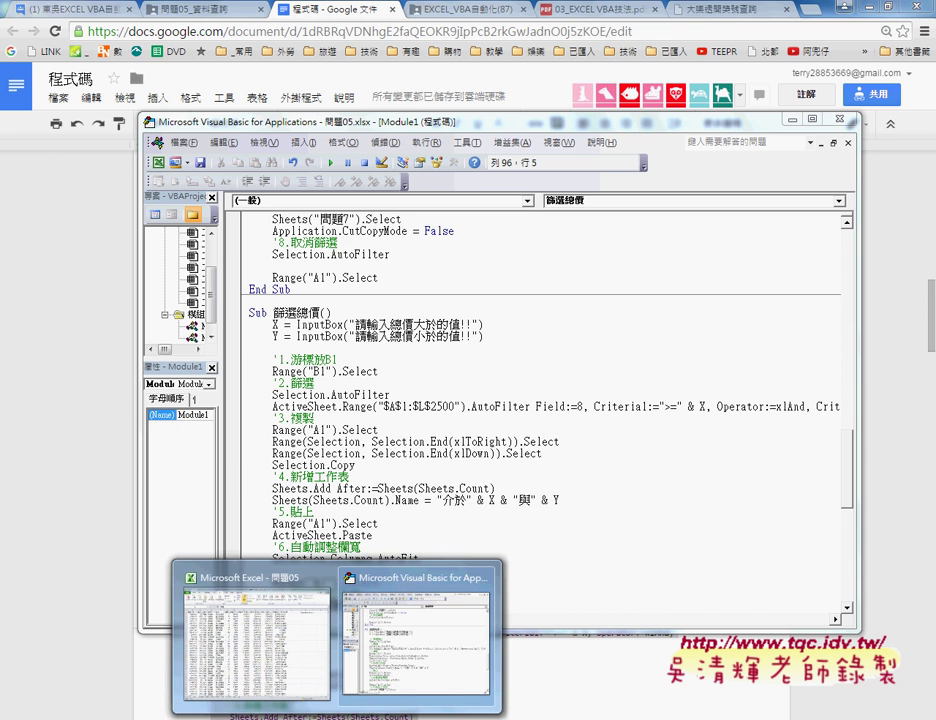
Turn off AutoFilter and sort the records by 總價 descending, 2350000 first
click(255, 630)
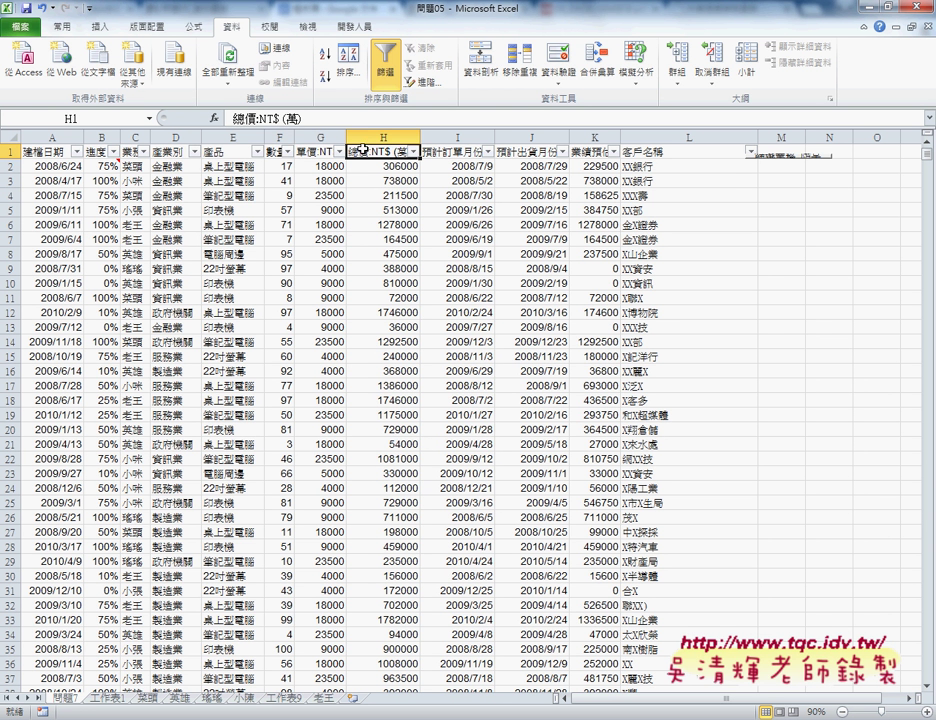
click(385, 62)
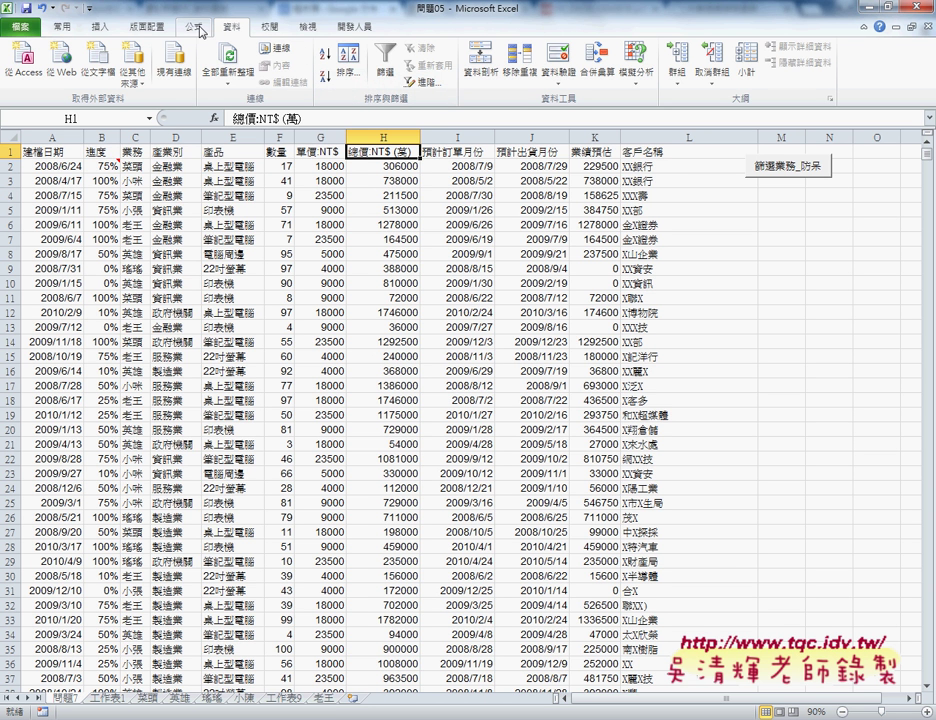
click(326, 79)
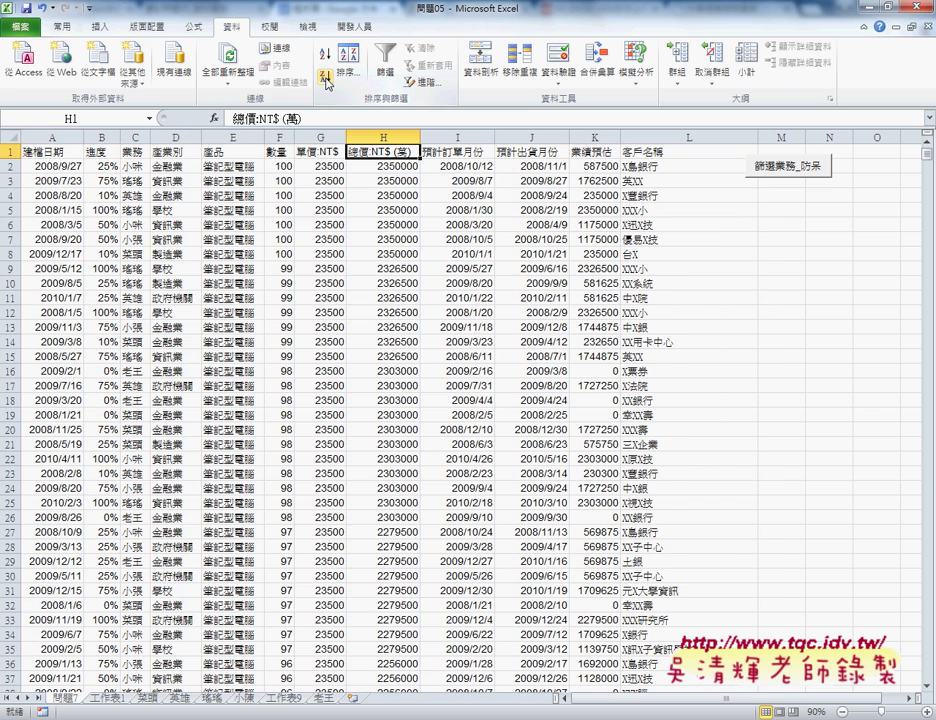
Give the 總價 values from H2 down Comma Style with no decimals, e.g. 2,350,000
click(395, 166)
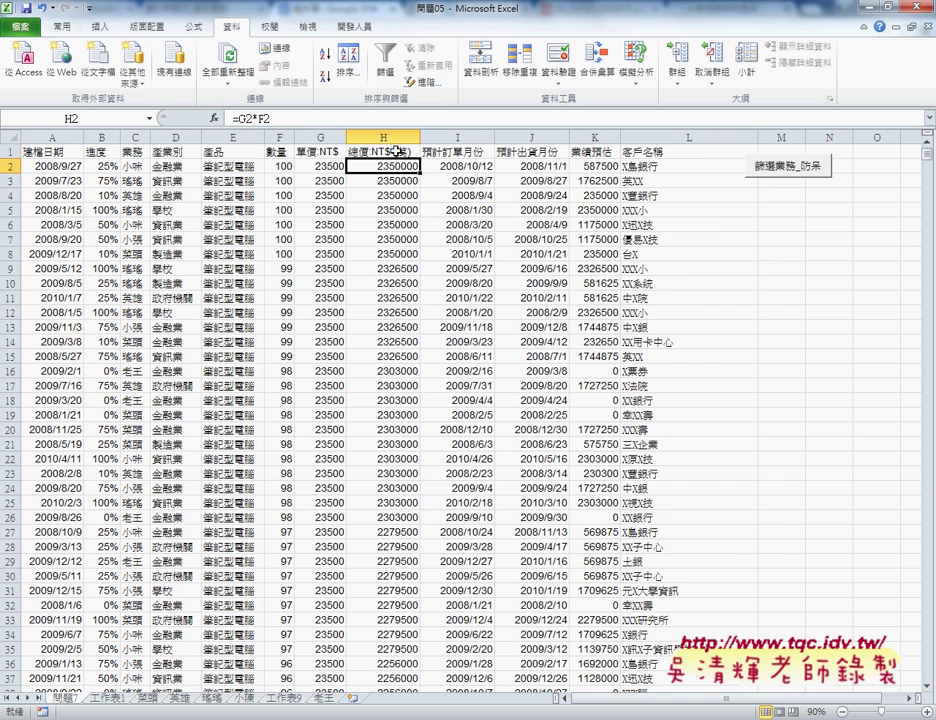
key(ctrl+shift+Down)
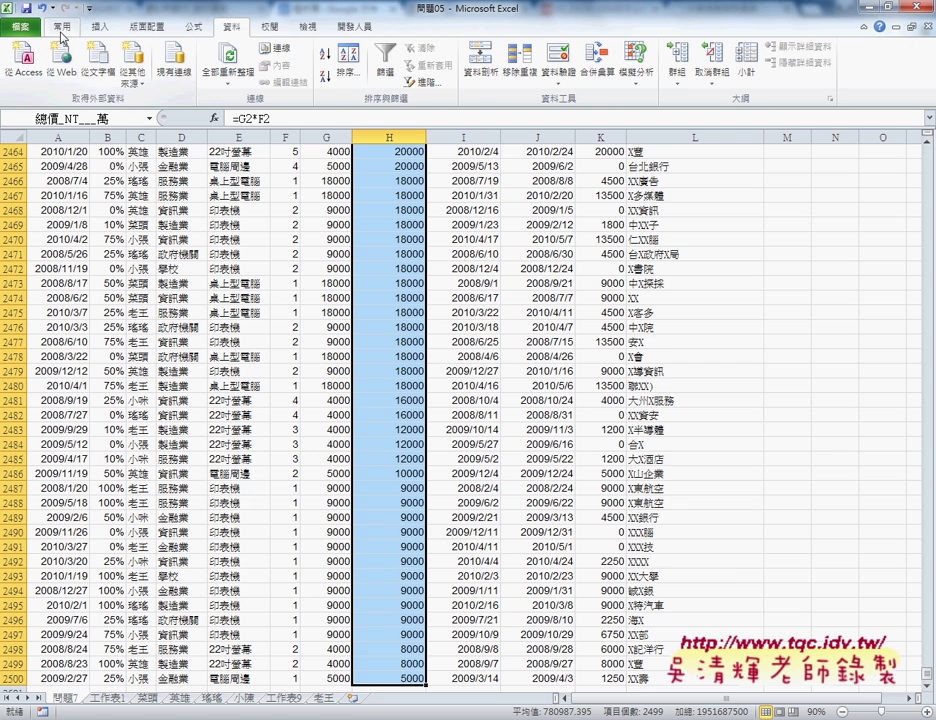
click(60, 26)
click(494, 77)
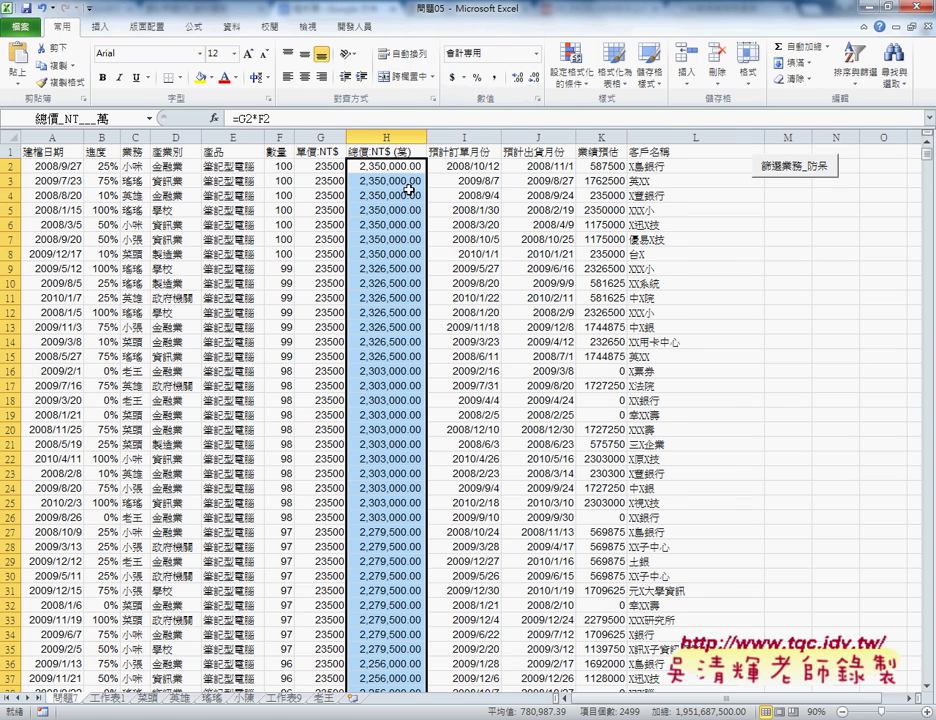
click(535, 78)
click(535, 78)
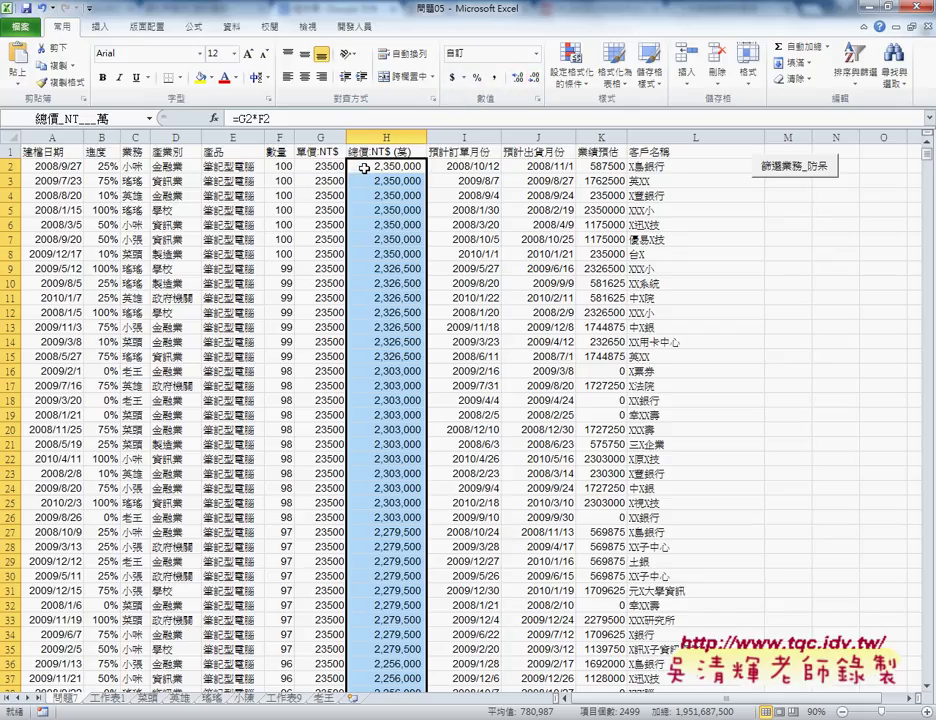
click(58, 166)
Sort the records by 建檔日期 ascending so they begin at 2008/1/1
click(67, 152)
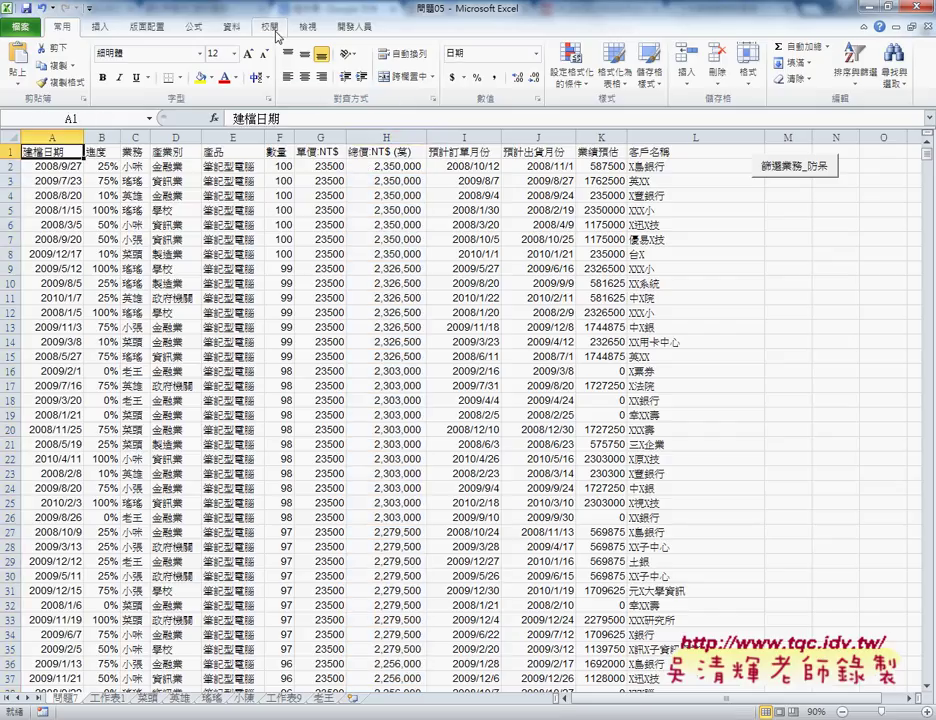
click(233, 26)
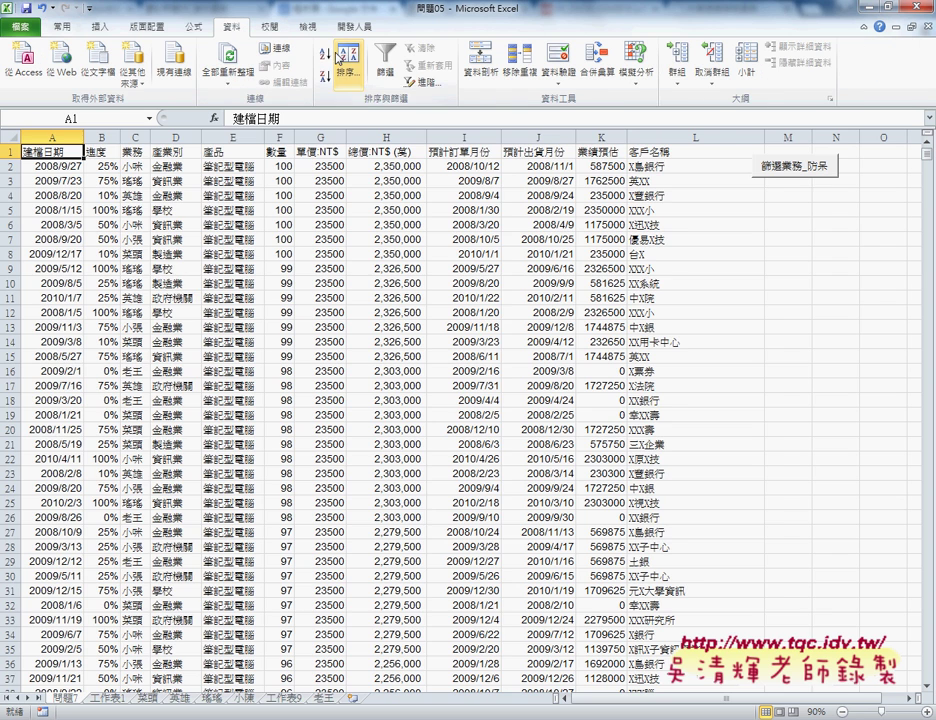
click(324, 53)
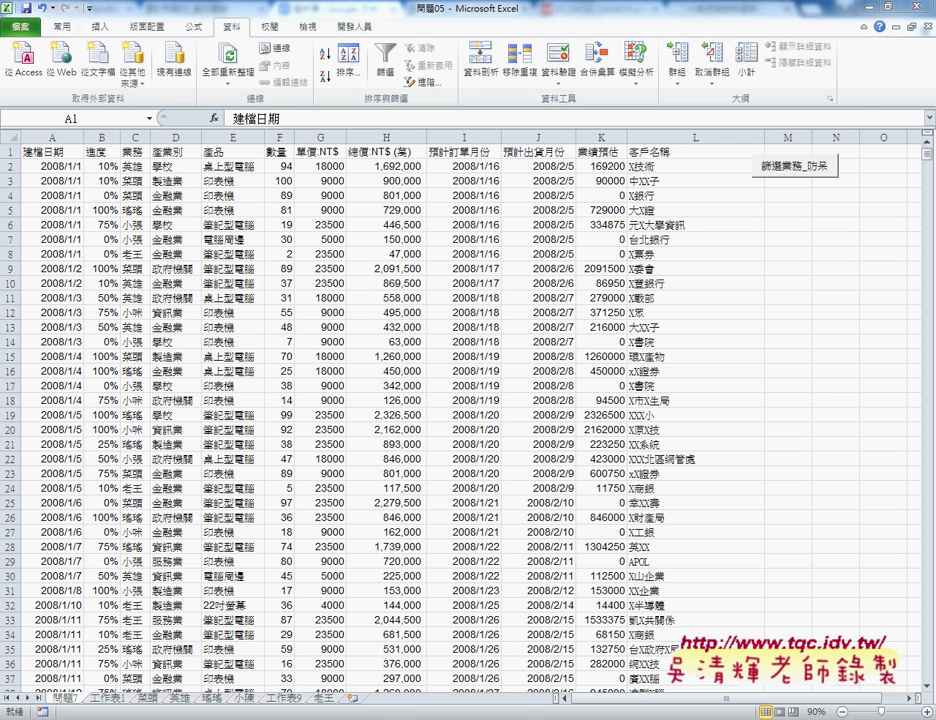
Bring back the VBA editor, widen and shift it left, and select the AutoFilter criteria
click(437, 627)
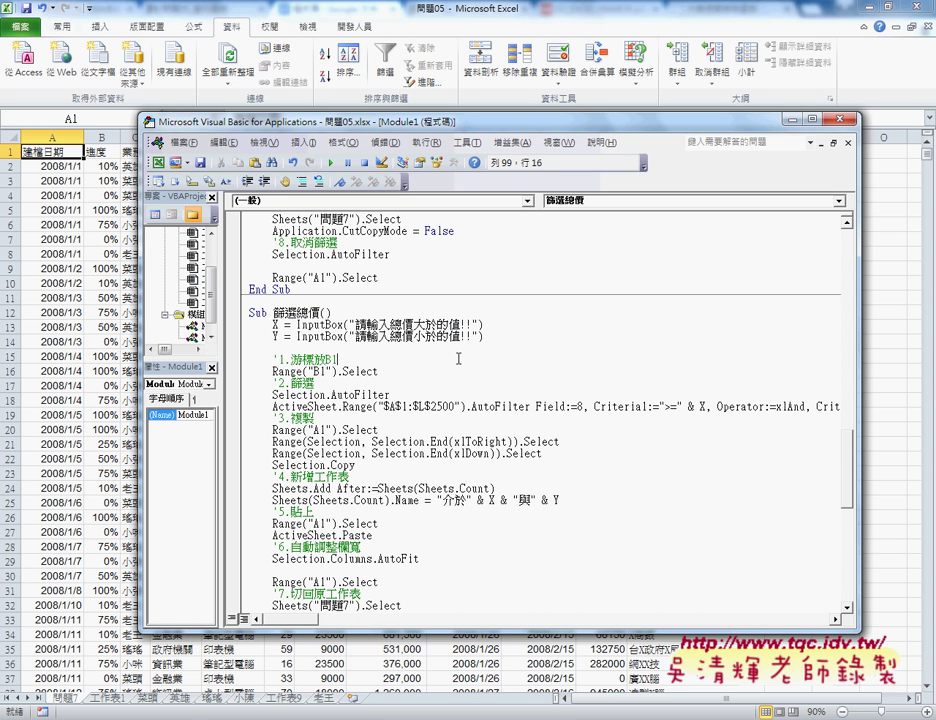
drag(859, 382, 905, 382)
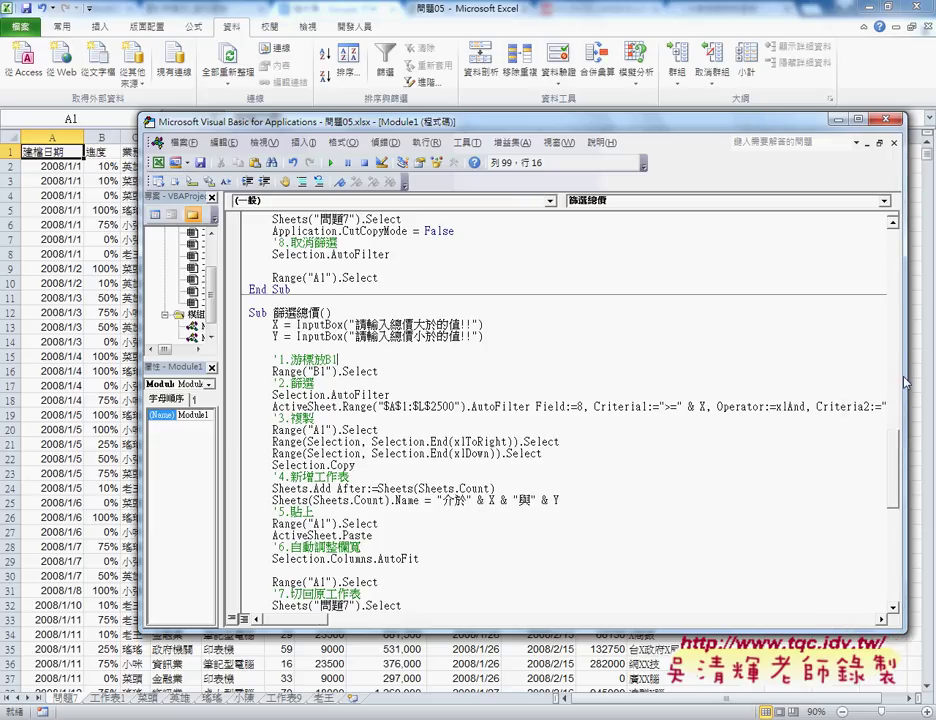
drag(470, 121, 373, 119)
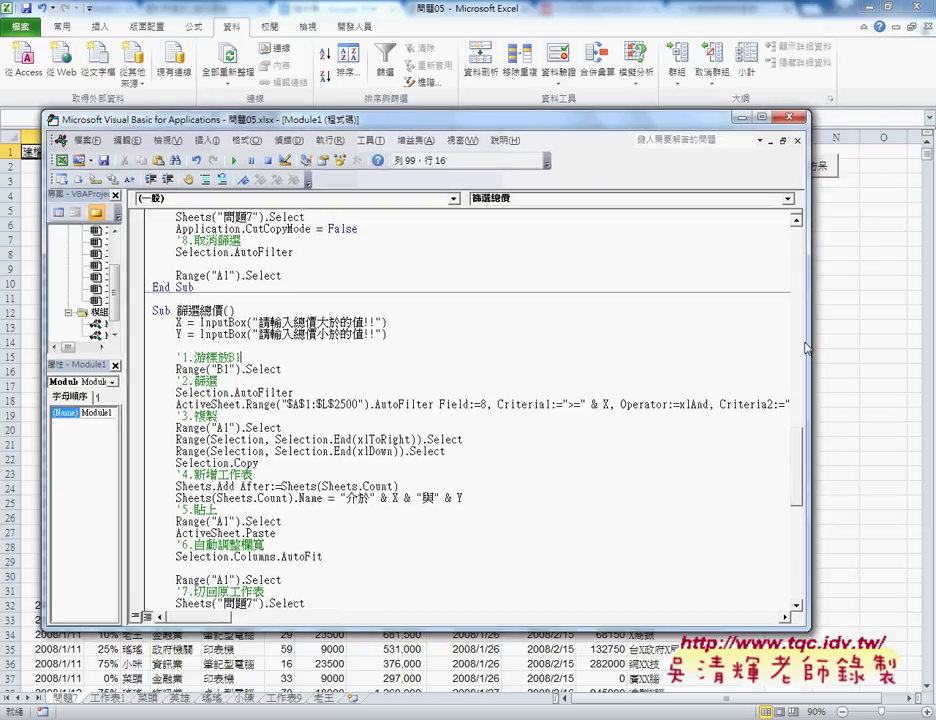
drag(807, 347, 896, 343)
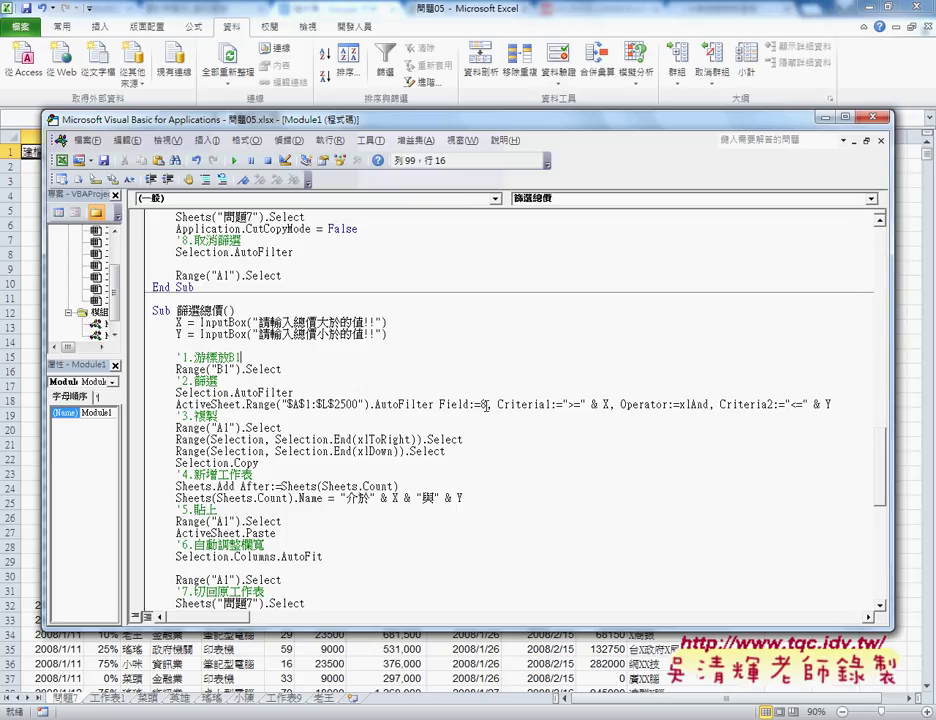
mouse_move(481, 405)
mouse_down()
mouse_move(840, 410)
mouse_move(481, 420)
mouse_move(484, 402)
mouse_move(510, 387)
mouse_up()
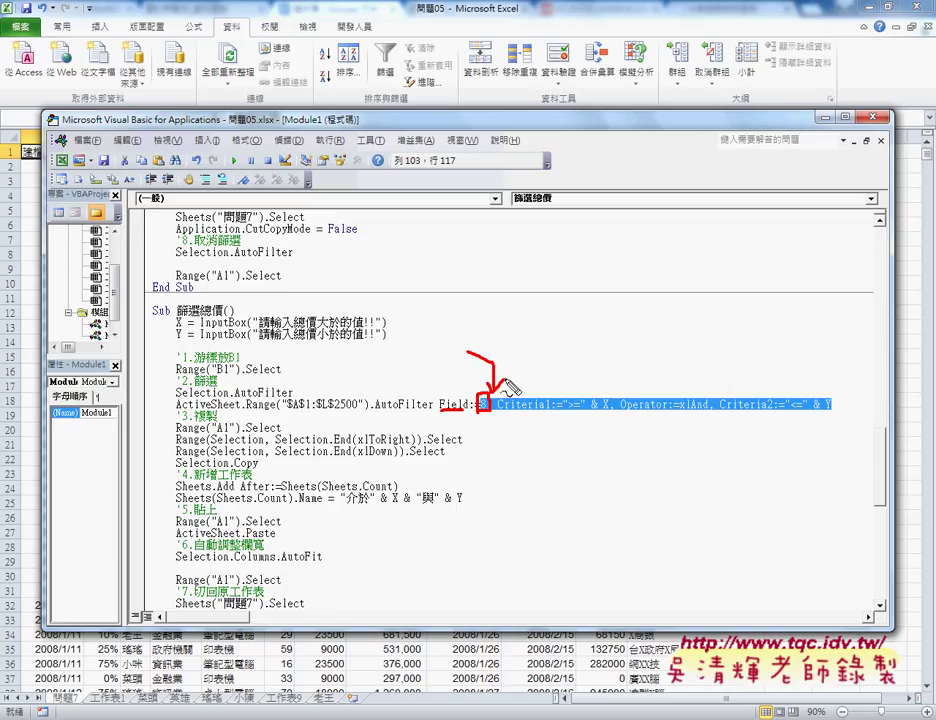
Underline the $A$1:$L$2500 range and Criteria1 with the pen and sketch a >= note
drag(282, 409, 366, 409)
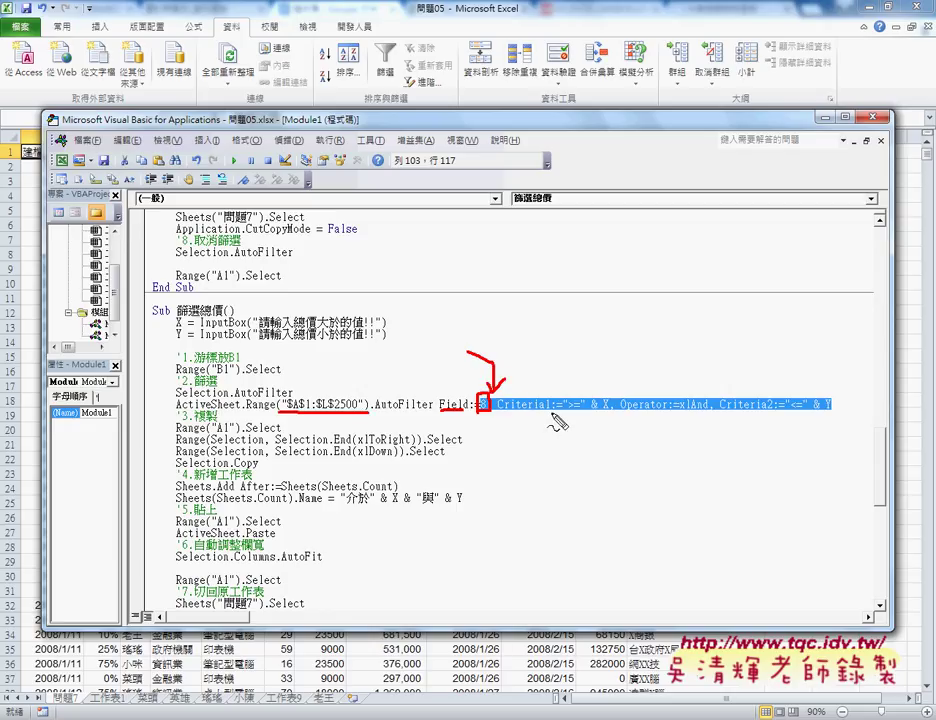
drag(502, 411, 545, 411)
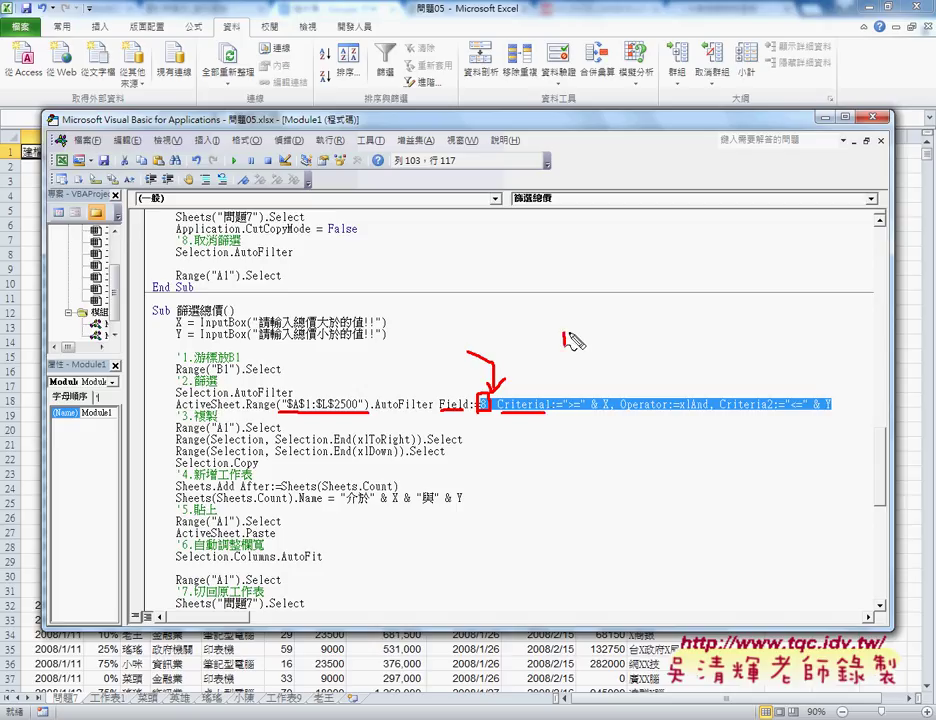
drag(564, 333, 564, 345)
mouse_move(570, 334)
mouse_down()
mouse_move(582, 360)
mouse_move(607, 343)
mouse_move(636, 362)
mouse_up()
mouse_move(649, 318)
mouse_down()
mouse_move(651, 338)
mouse_move(660, 333)
mouse_up()
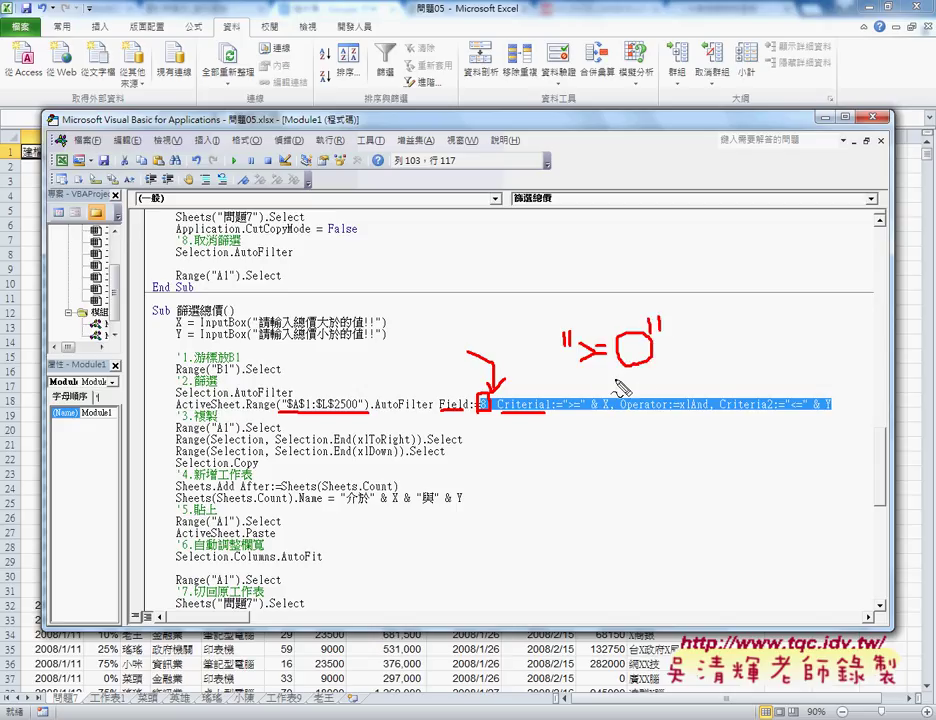
mouse_move(613, 372)
mouse_down()
mouse_move(647, 371)
mouse_move(607, 398)
mouse_move(616, 416)
mouse_up()
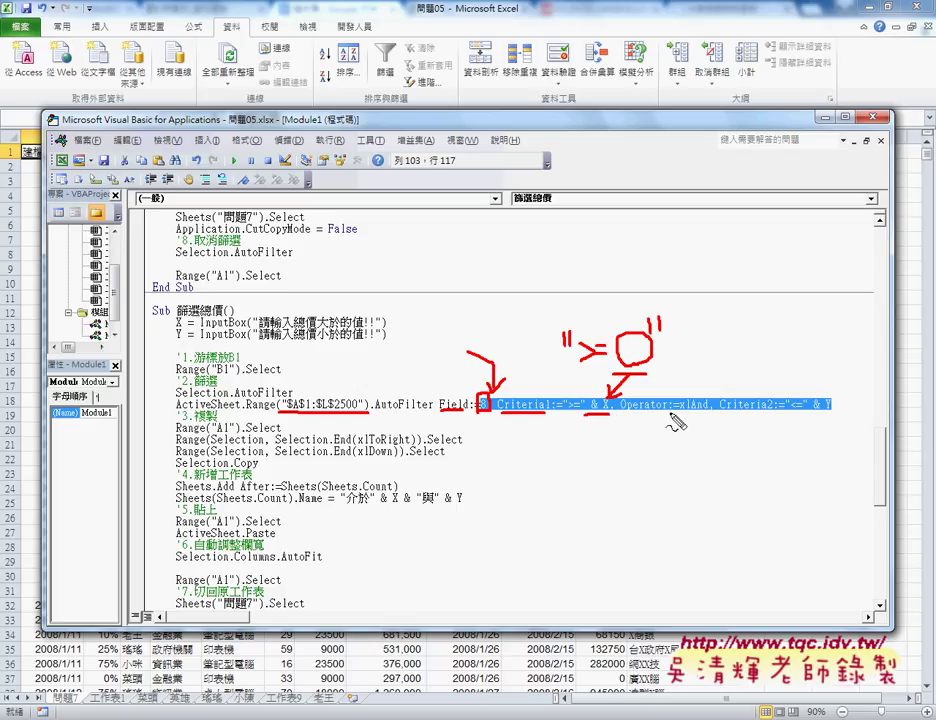
Underline Operator, xlAnd and the <= criterion on the AutoFilter line
drag(625, 410, 663, 410)
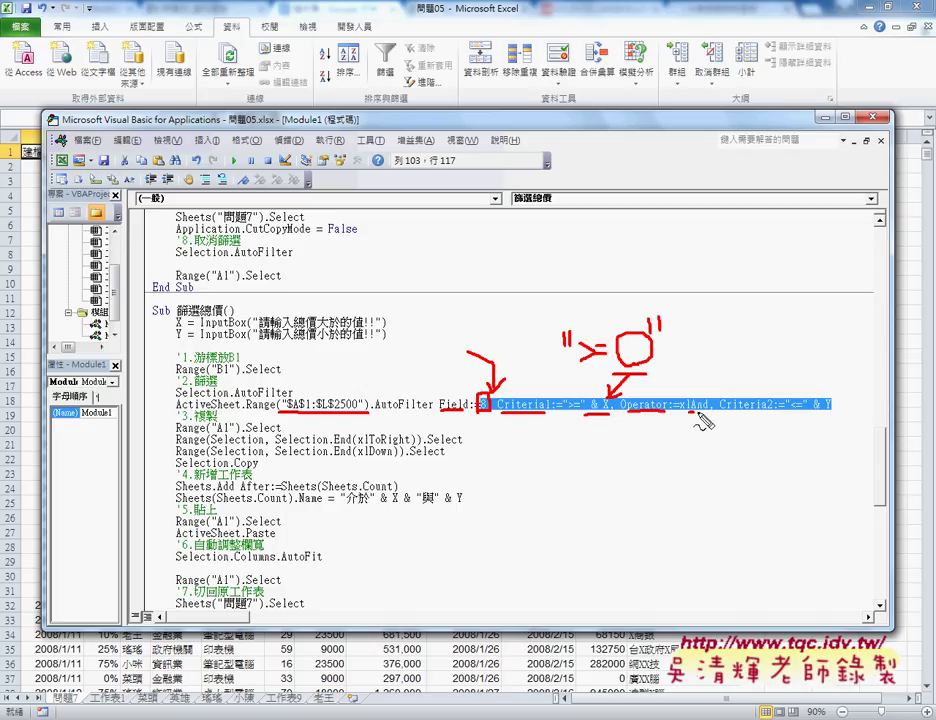
drag(689, 412, 712, 412)
drag(763, 417, 855, 428)
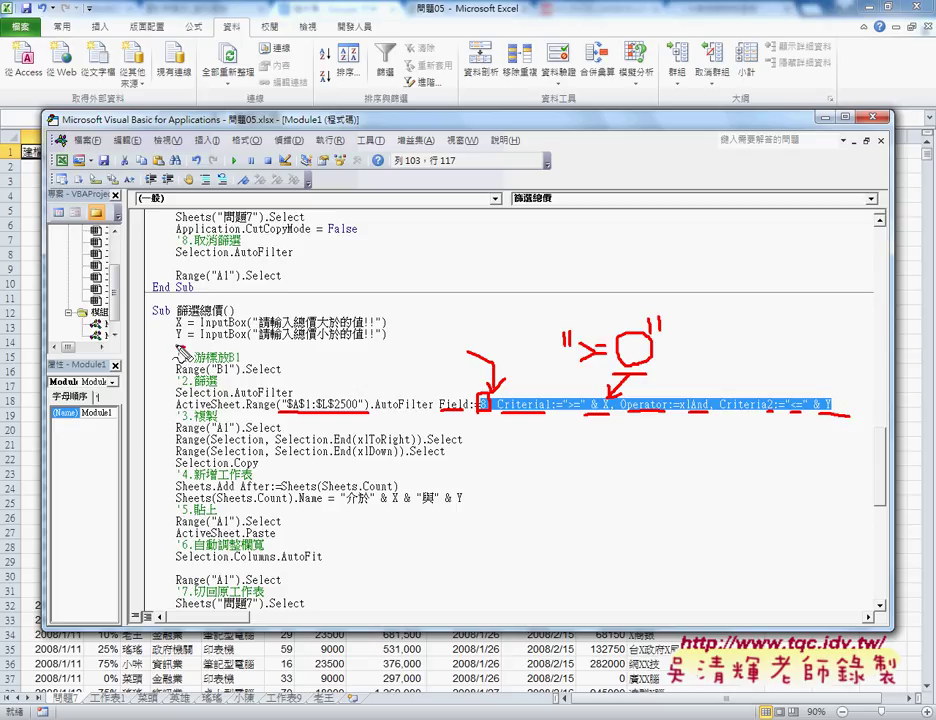
Mark Y, .Name and 介於 in the 篩選總價 code with red pen marks, then clear them
drag(182, 328, 176, 340)
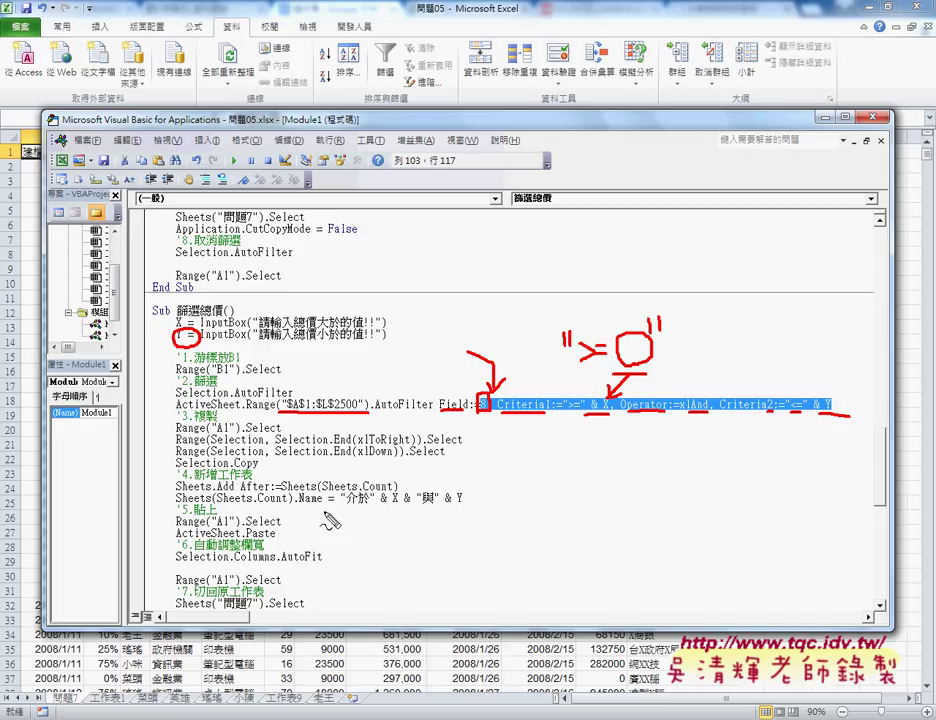
drag(297, 506, 322, 508)
drag(345, 510, 462, 510)
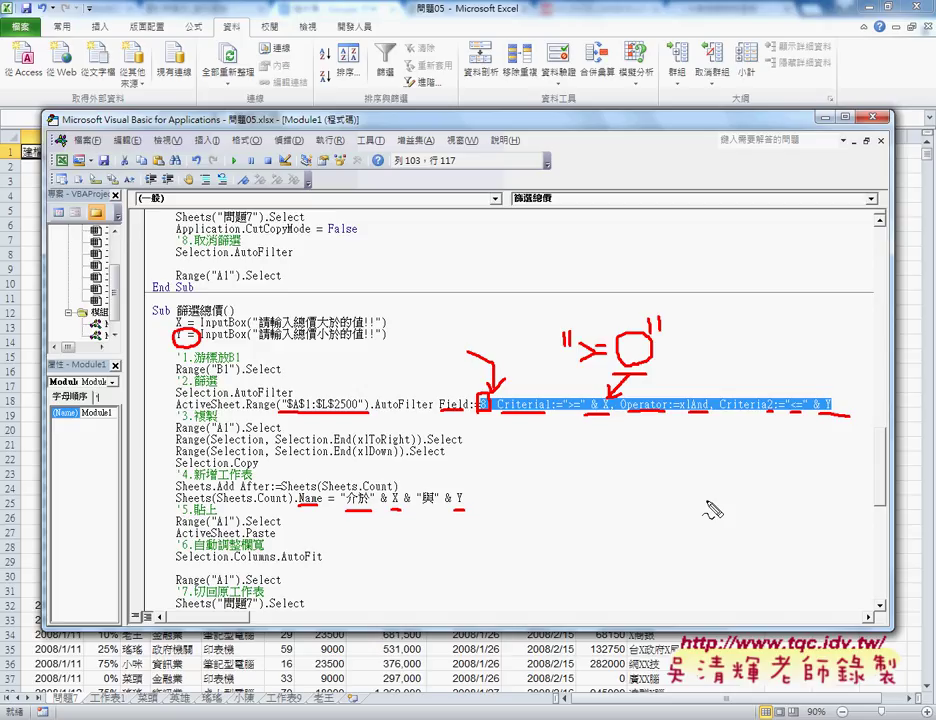
key(Escape)
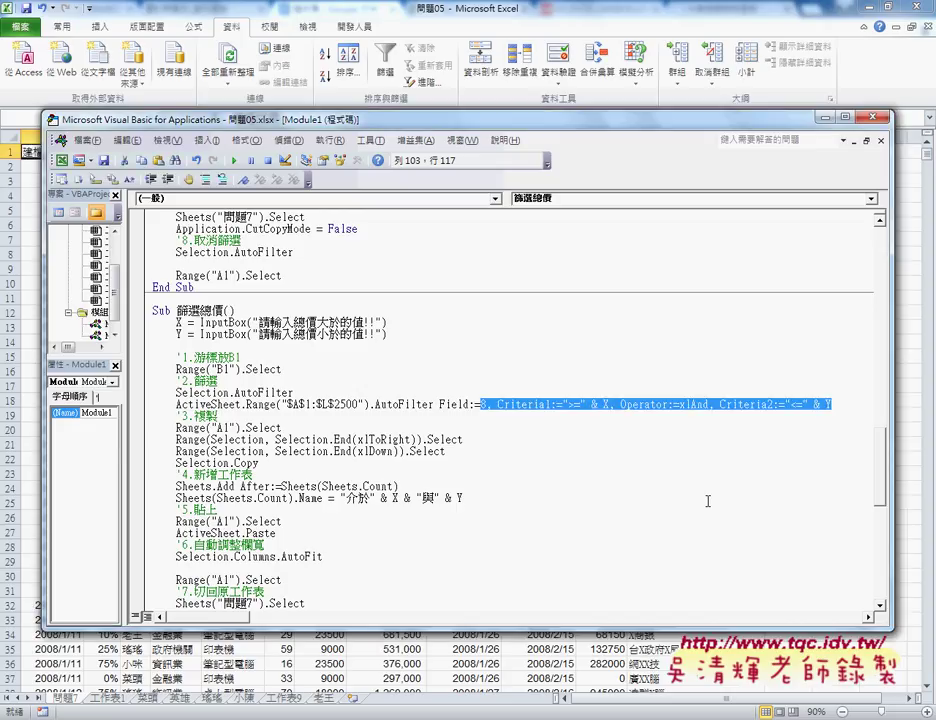
Set a breakpoint on the AutoFilter line of the 篩選總價 macro
click(707, 500)
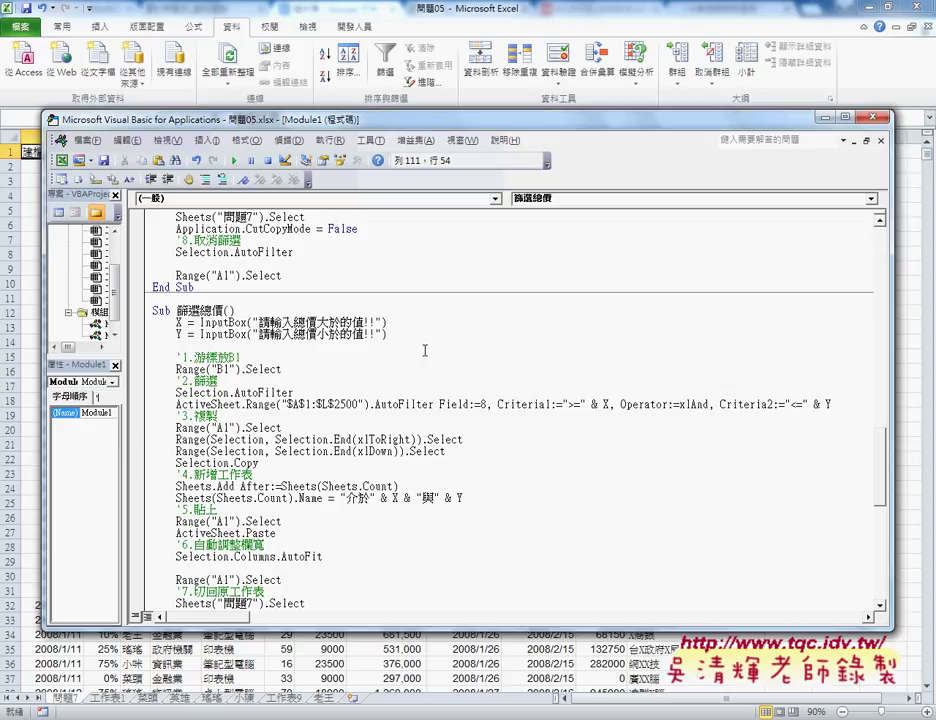
click(137, 404)
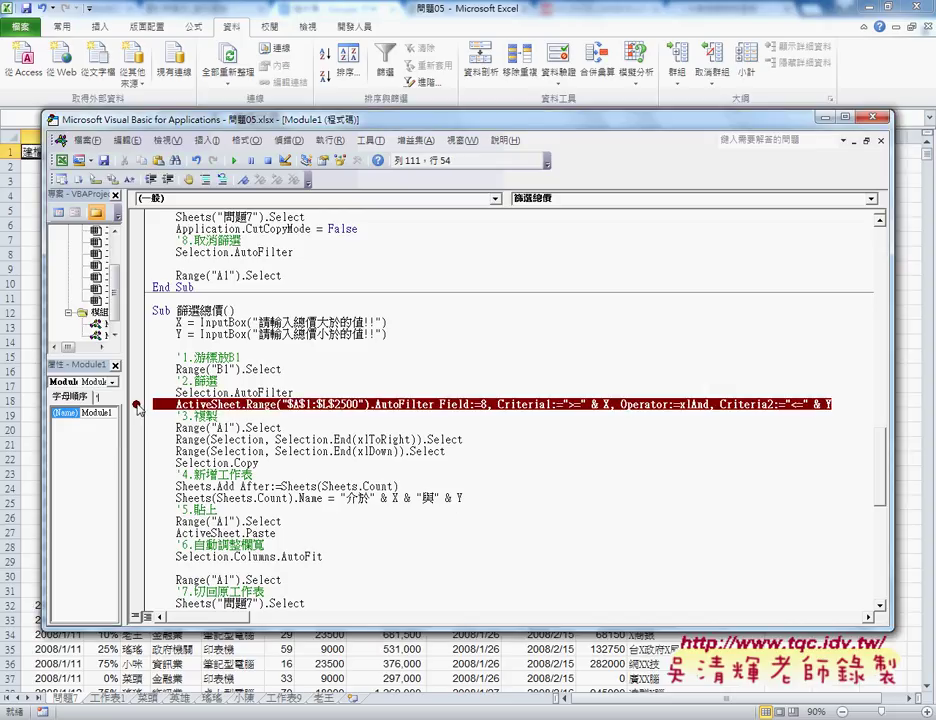
drag(388, 334, 152, 334)
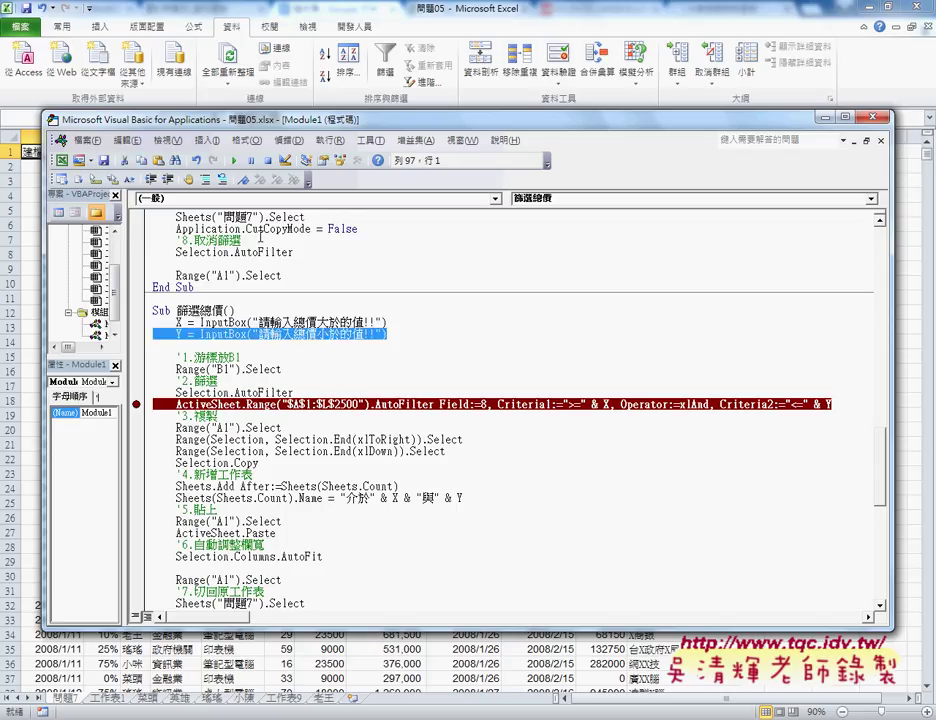
Move the VBA editor aside and bring the 問題7 worksheet to the front
drag(238, 118, 363, 120)
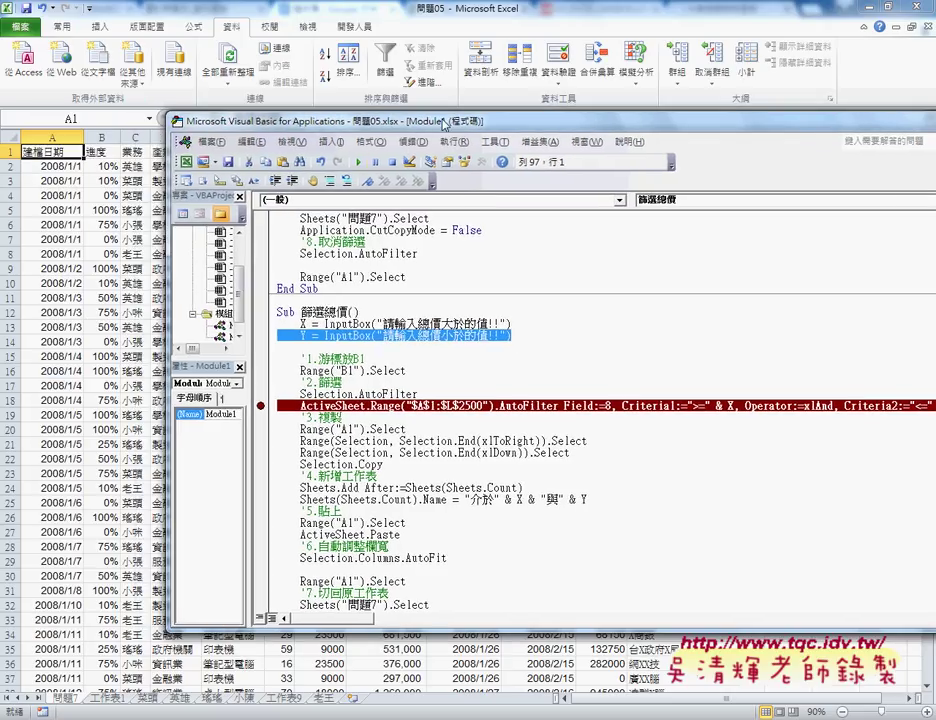
drag(447, 122, 281, 131)
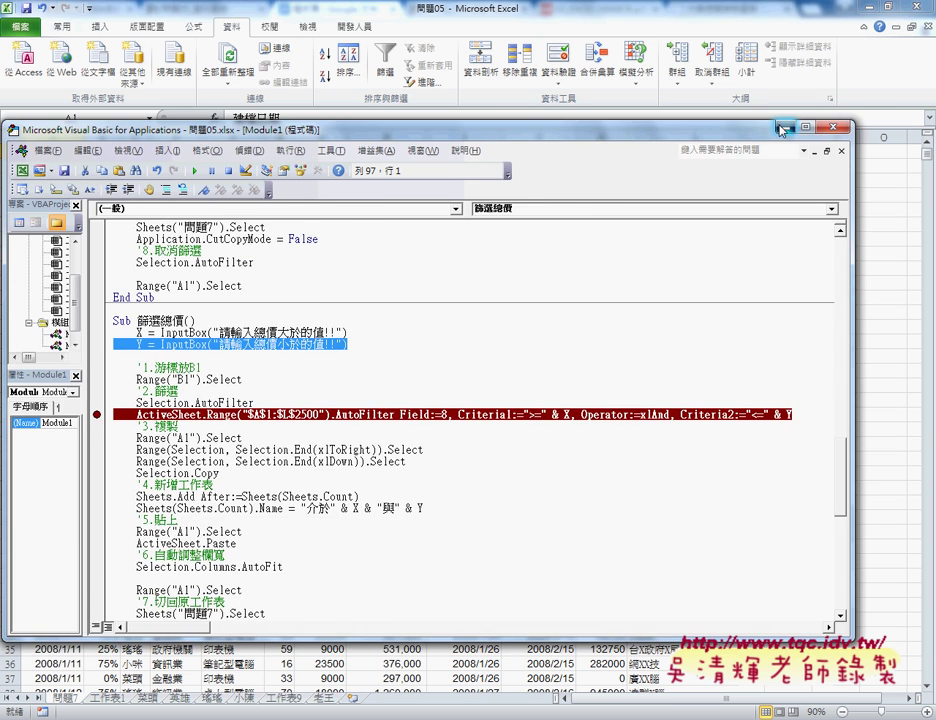
click(575, 95)
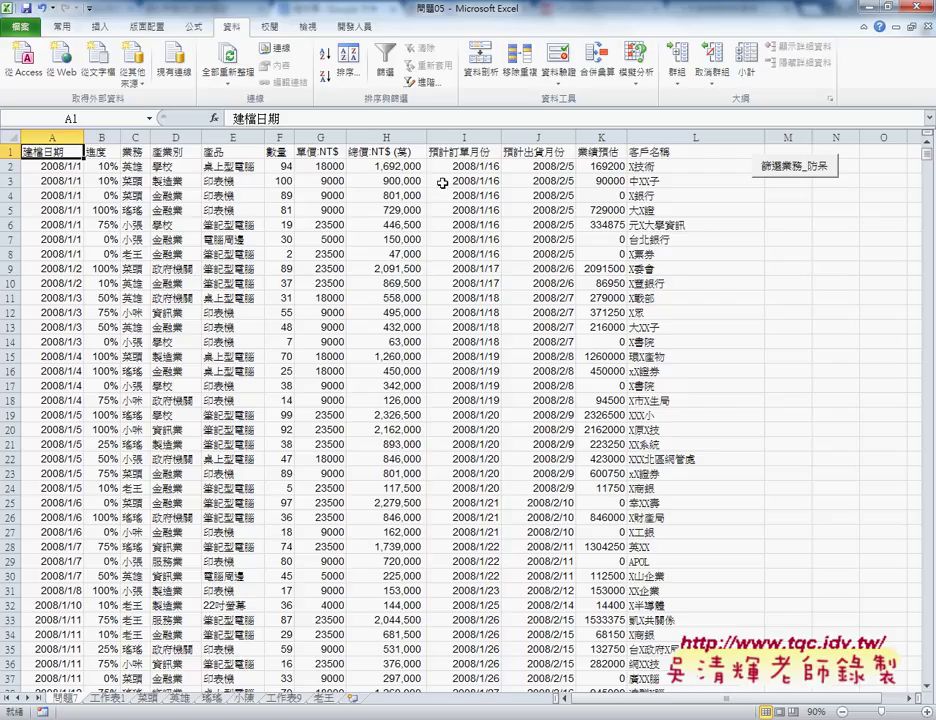
Show the button's Format Control positioning options, annotating them with pen marks
right_click(799, 174)
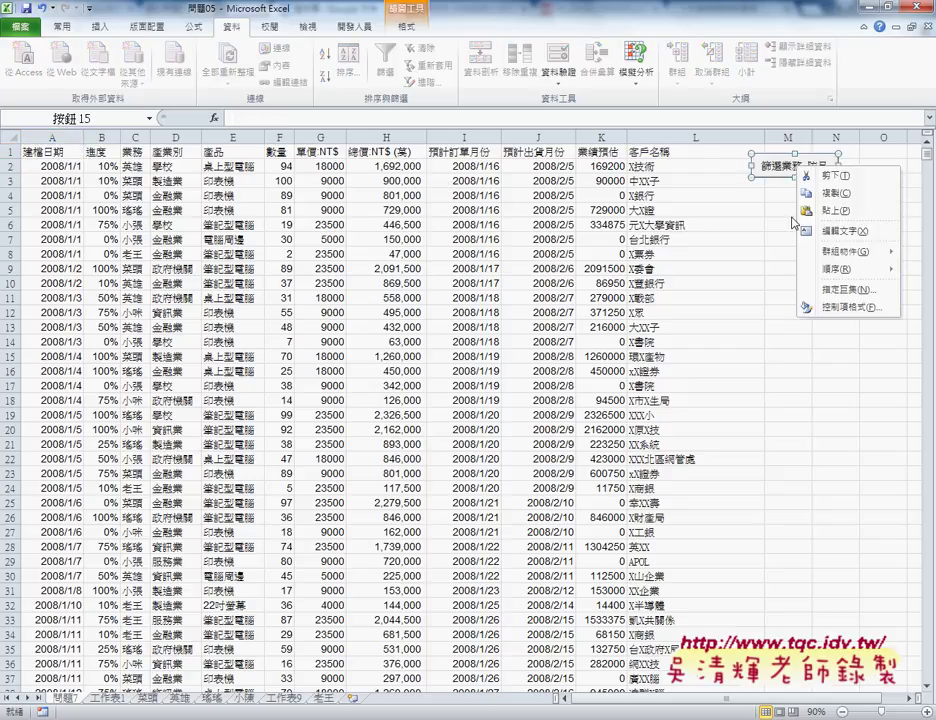
click(840, 307)
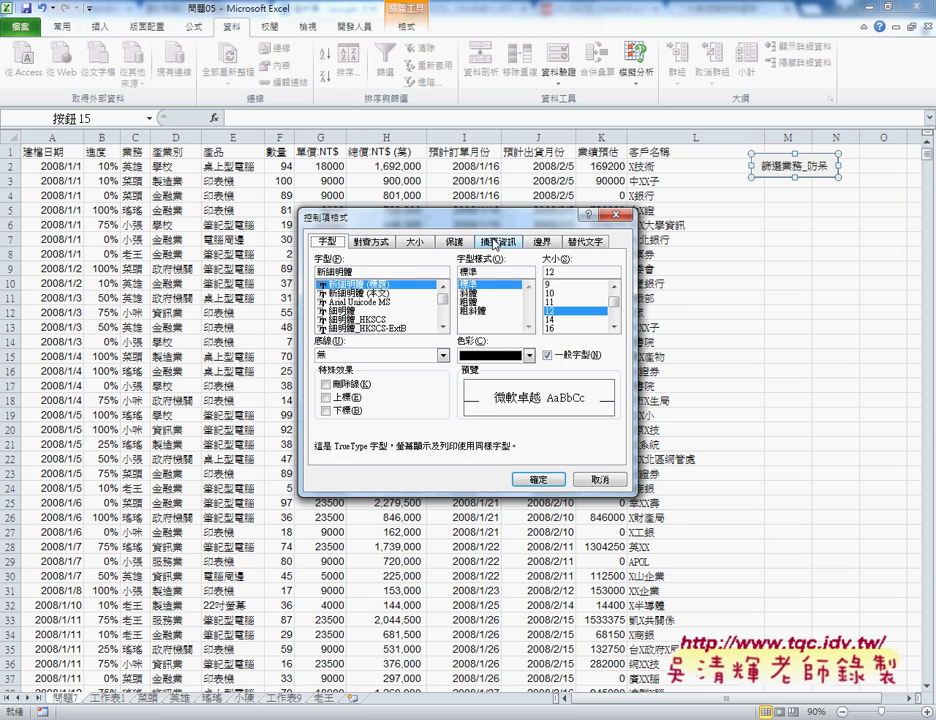
click(495, 242)
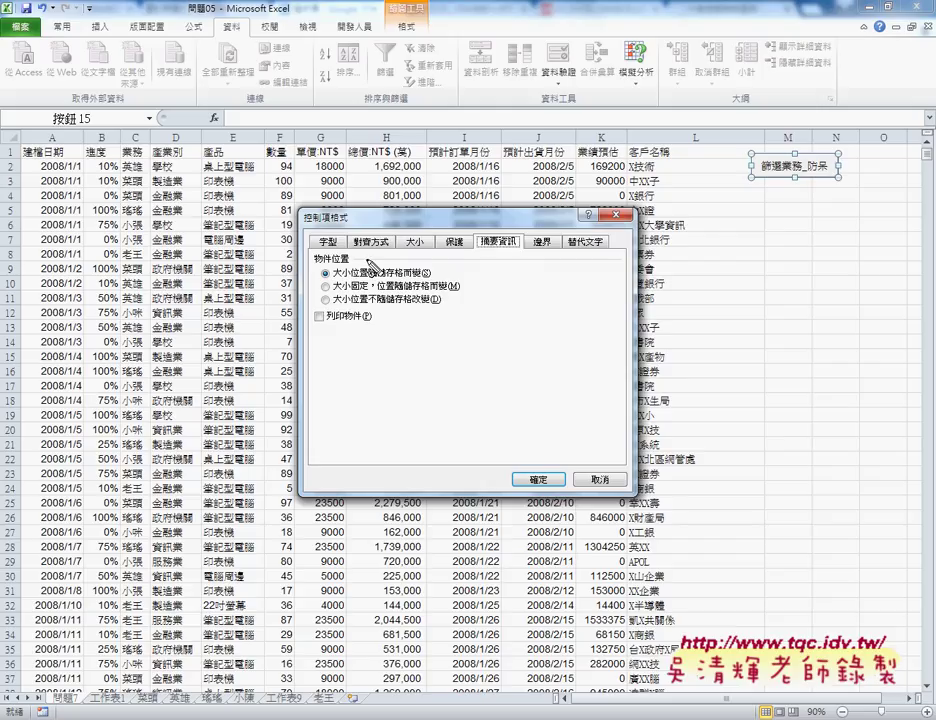
mouse_move(313, 281)
mouse_down()
mouse_move(428, 272)
mouse_move(318, 286)
mouse_move(432, 292)
mouse_move(315, 305)
mouse_up()
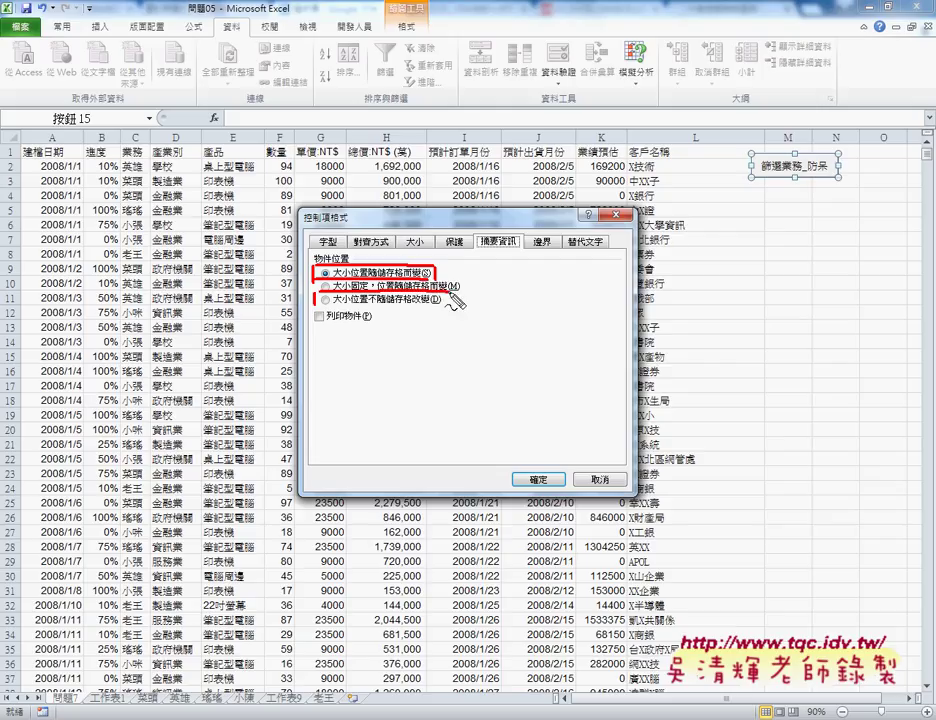
drag(318, 306, 448, 294)
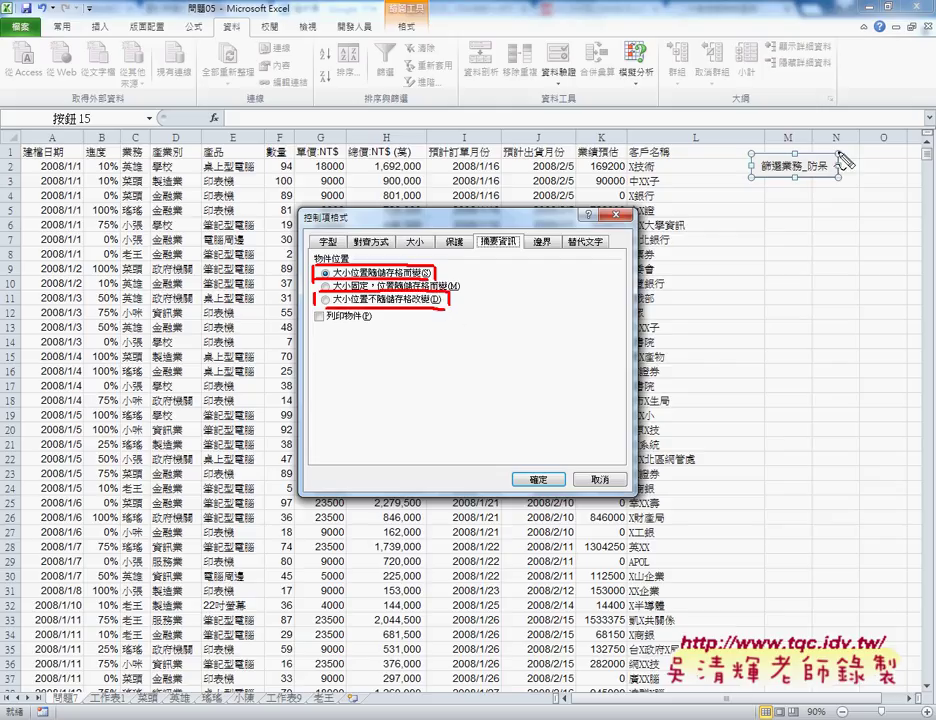
mouse_move(637, 232)
mouse_down()
mouse_move(745, 176)
mouse_move(852, 167)
mouse_up()
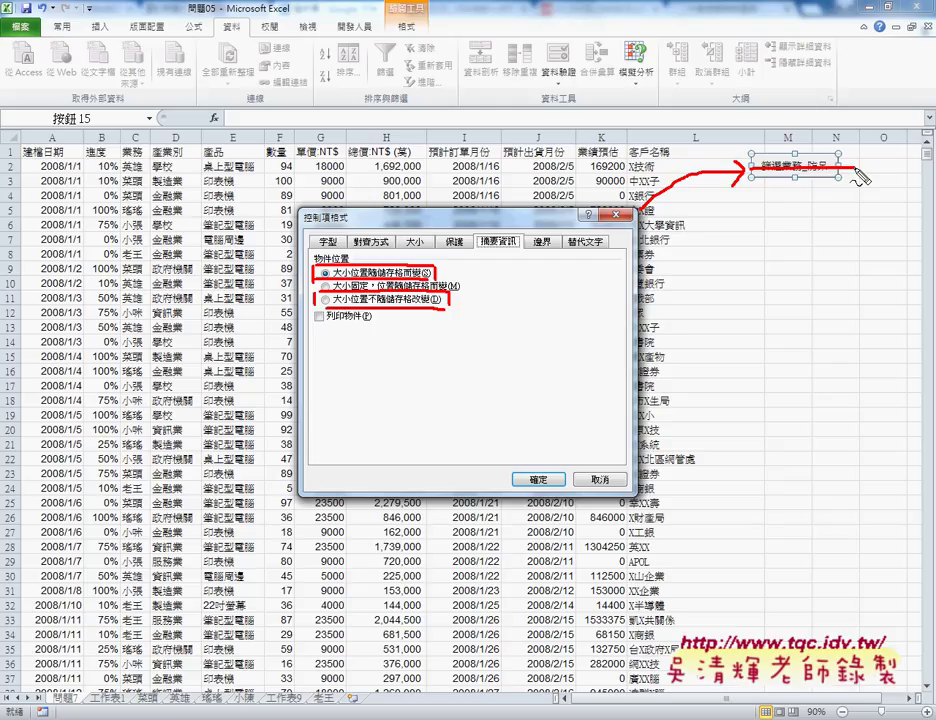
key(Escape)
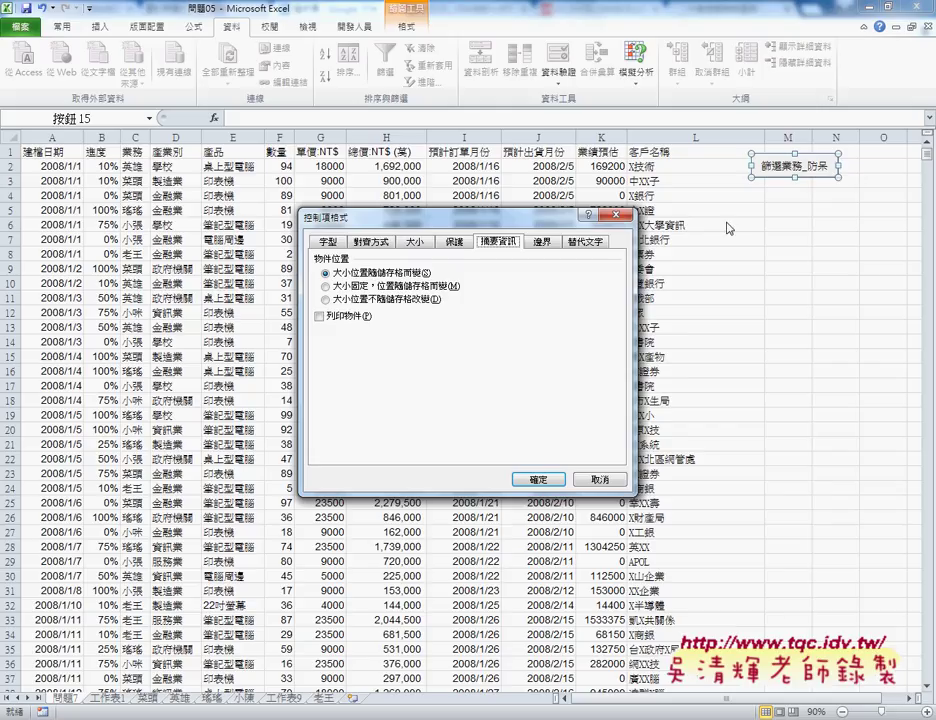
Set the 篩選業務_防呆 button to 'Don't move or size with cells' and confirm
click(326, 299)
click(546, 480)
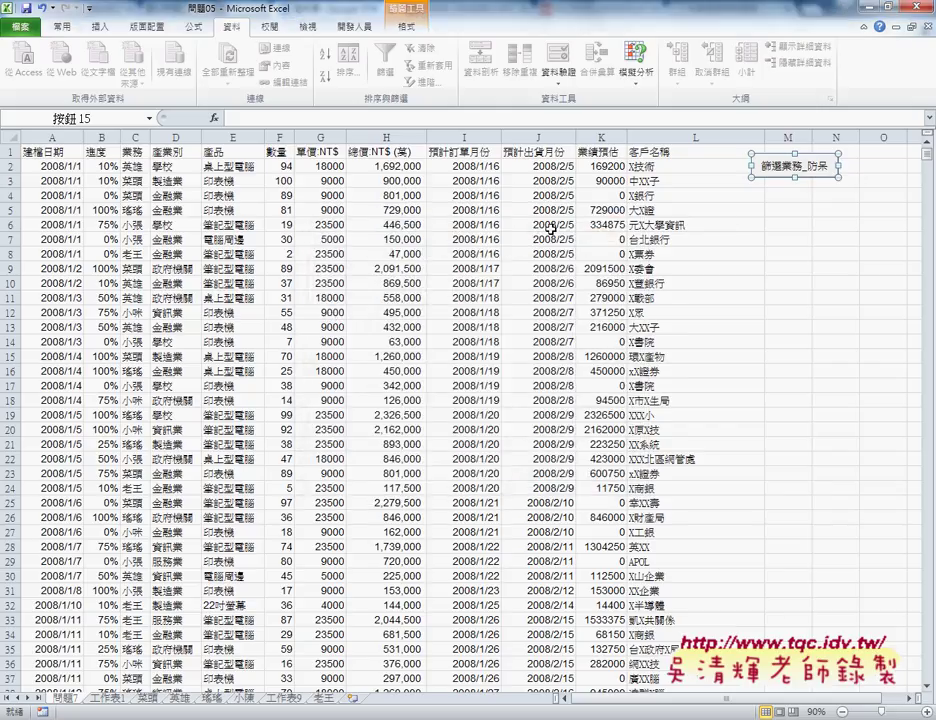
click(732, 283)
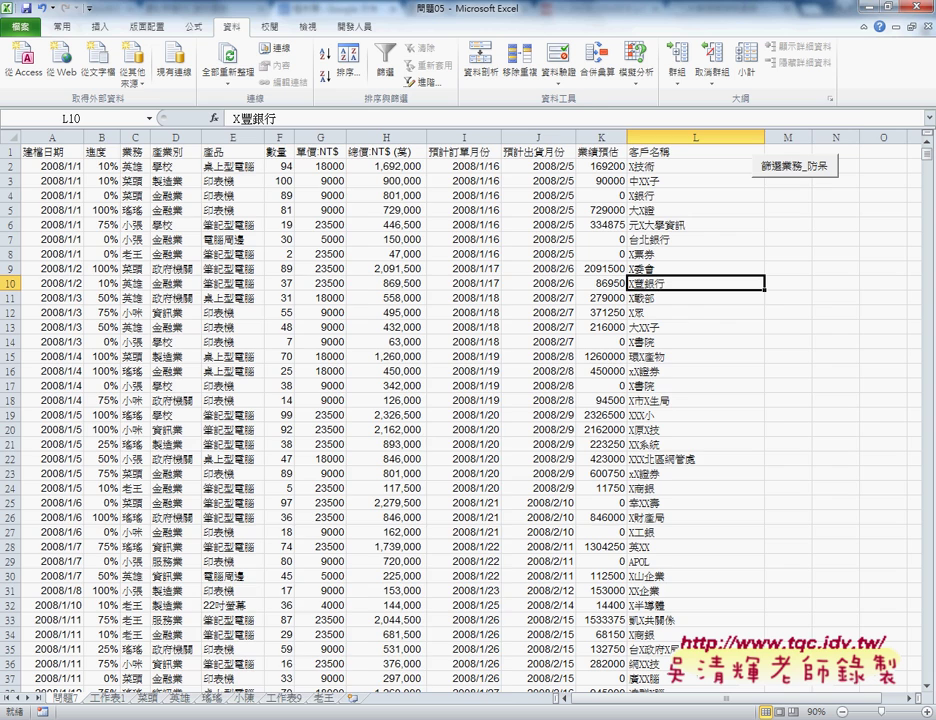
Bring the VBA editor back in front and place it right of the worksheet
click(425, 560)
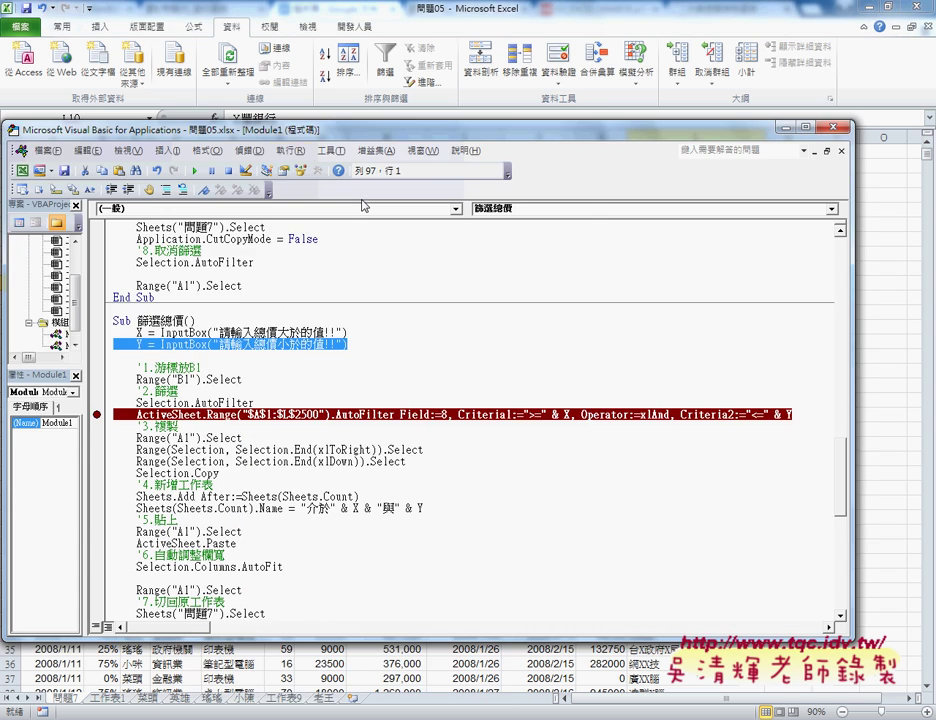
mouse_move(312, 134)
mouse_down()
mouse_move(686, 160)
mouse_move(681, 147)
mouse_up()
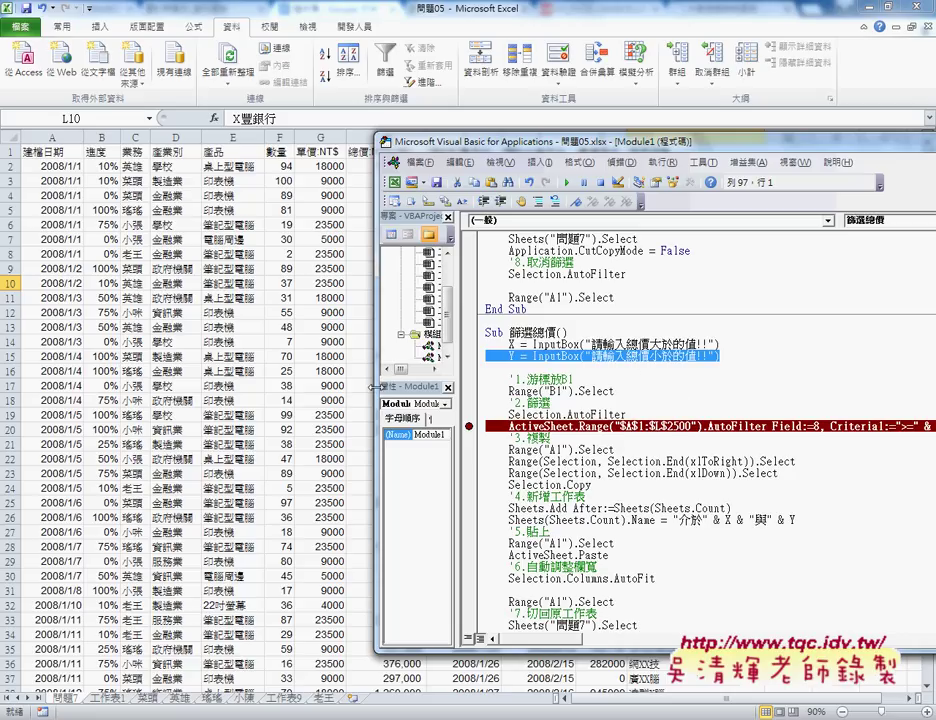
mouse_move(480, 141)
mouse_down()
mouse_move(565, 141)
mouse_move(494, 142)
mouse_up()
Run 篩選總價 with bounds 2000000 and 2500000 so it pauses at the AutoFilter breakpoint
click(555, 355)
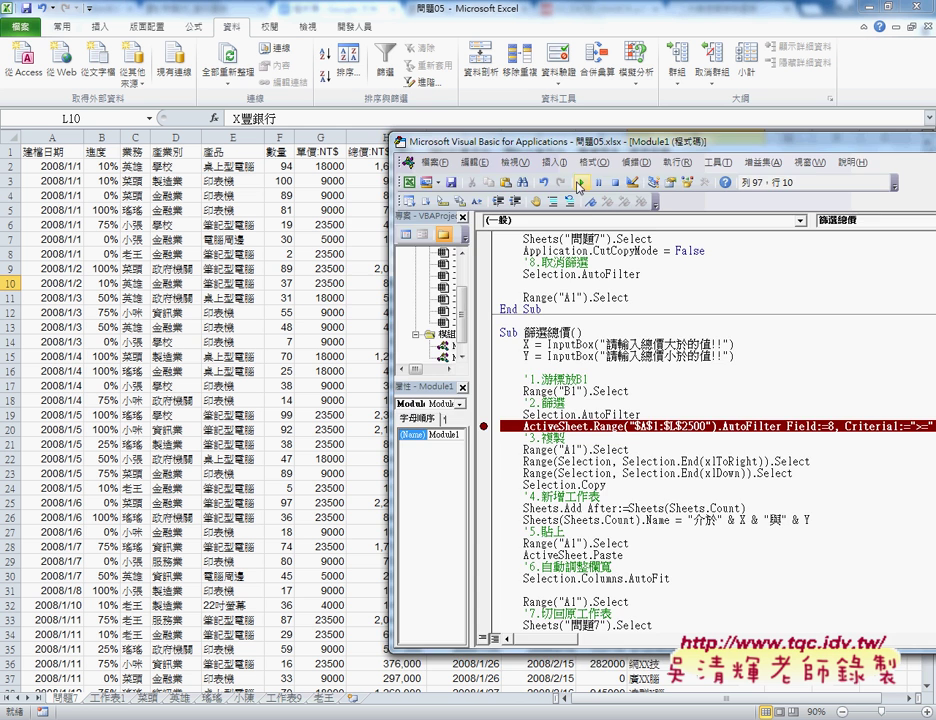
key(F5)
drag(427, 216, 478, 216)
text(2000000)
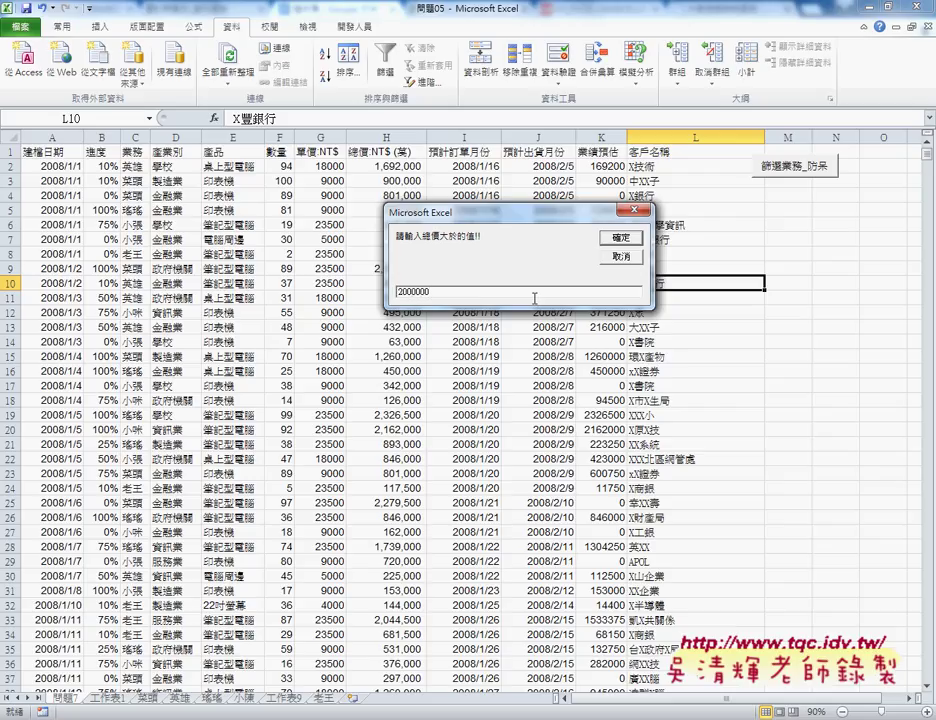
click(619, 238)
text(2500000)
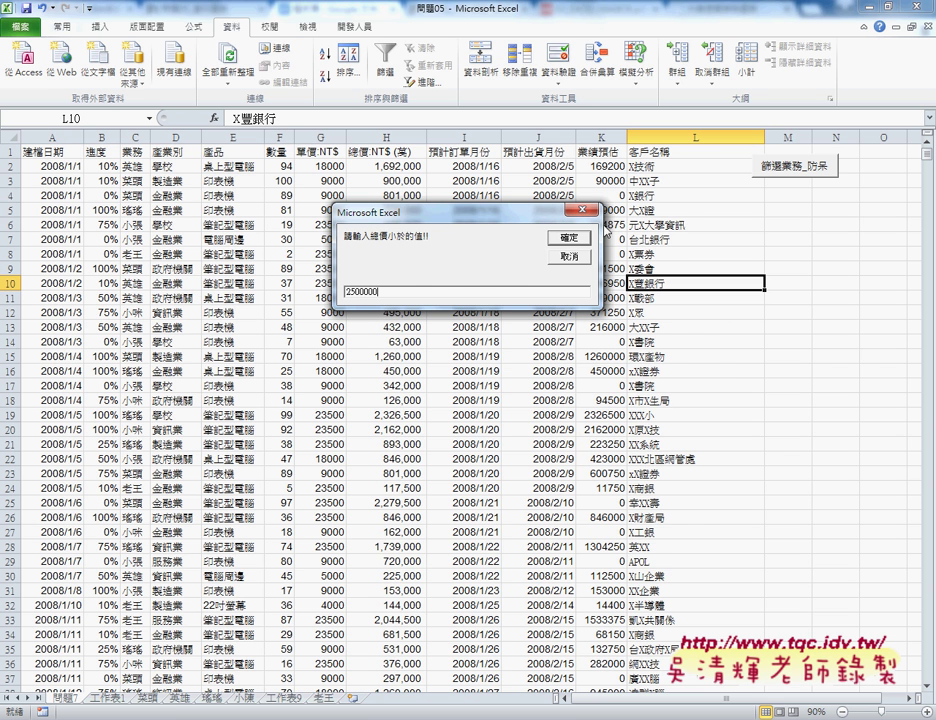
key(Return)
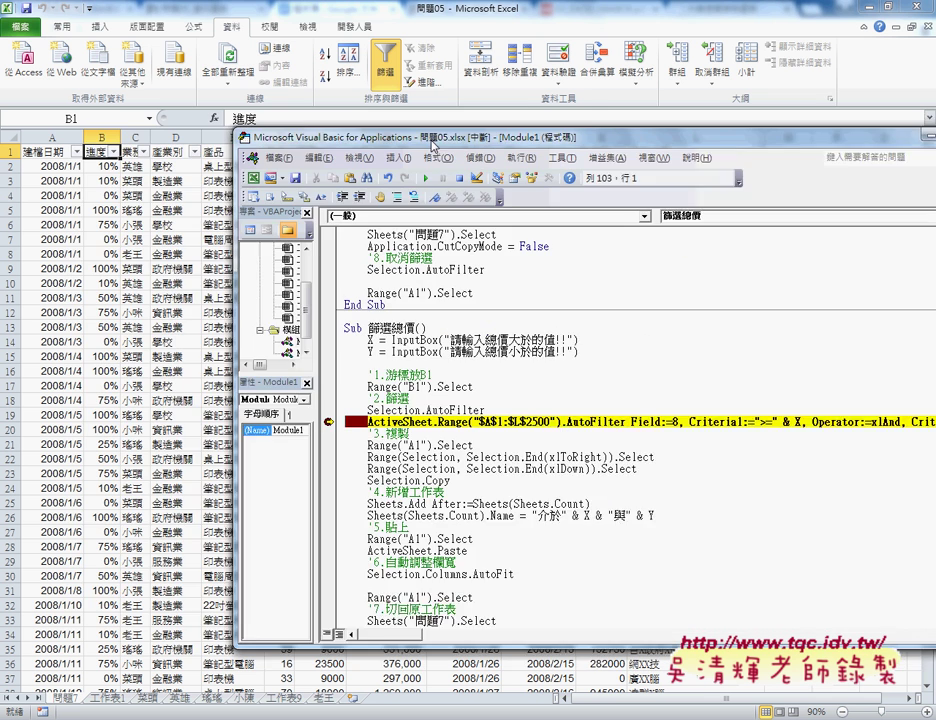
Step through the AutoFilter, select the filtered records and copy them
drag(611, 150, 297, 142)
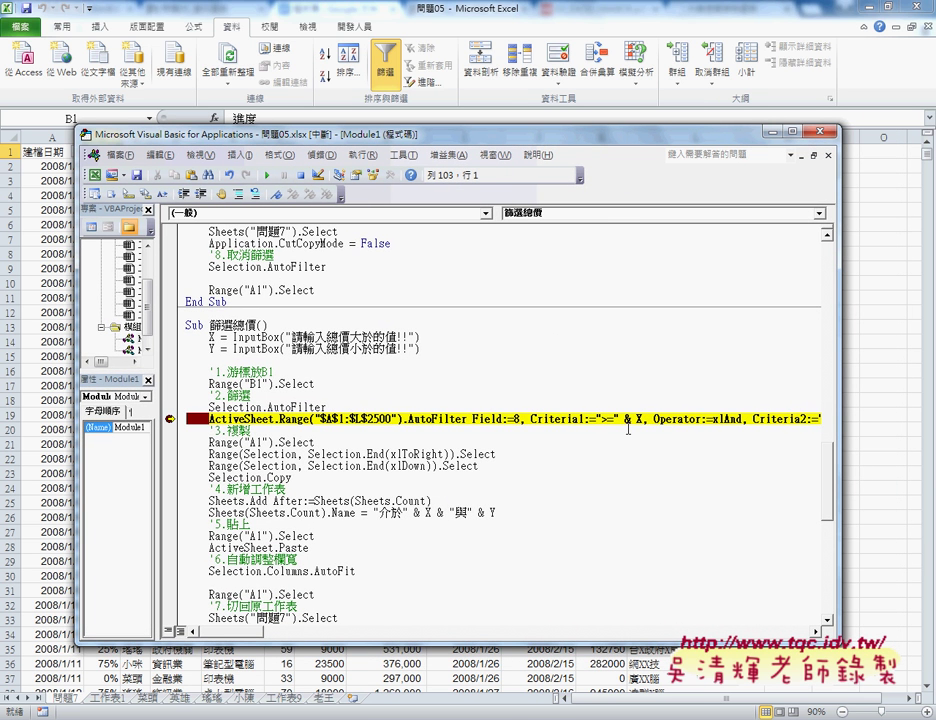
key(F8)
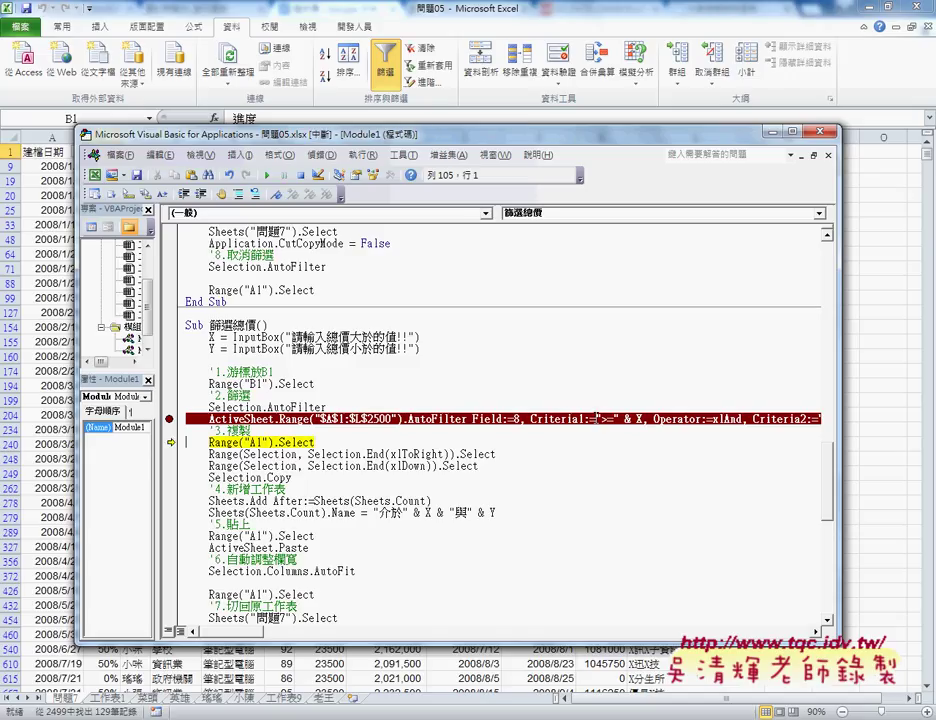
key(F8)
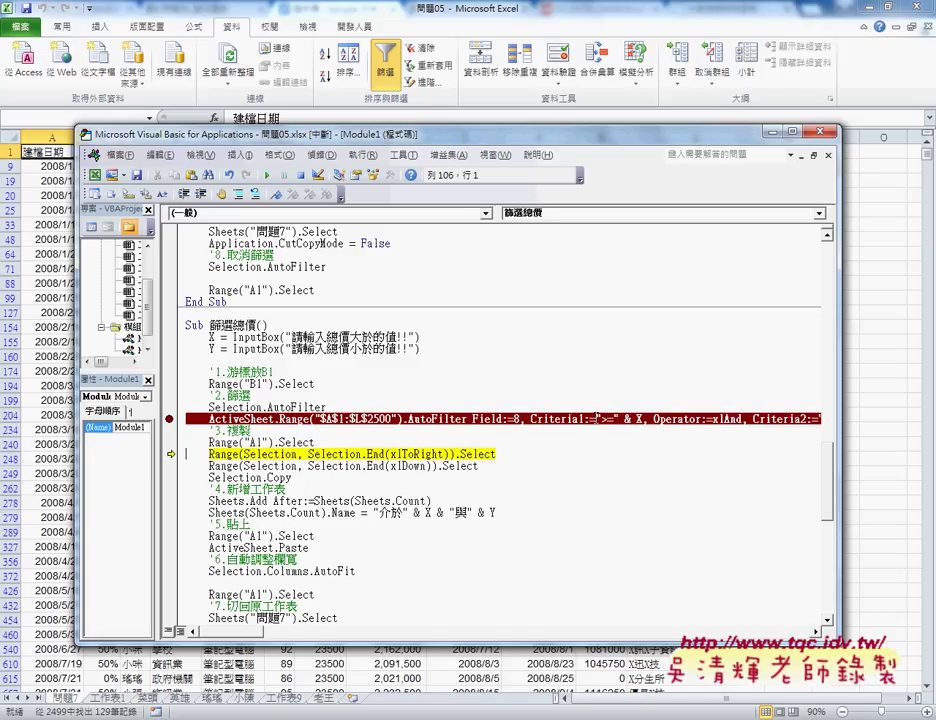
key(F8)
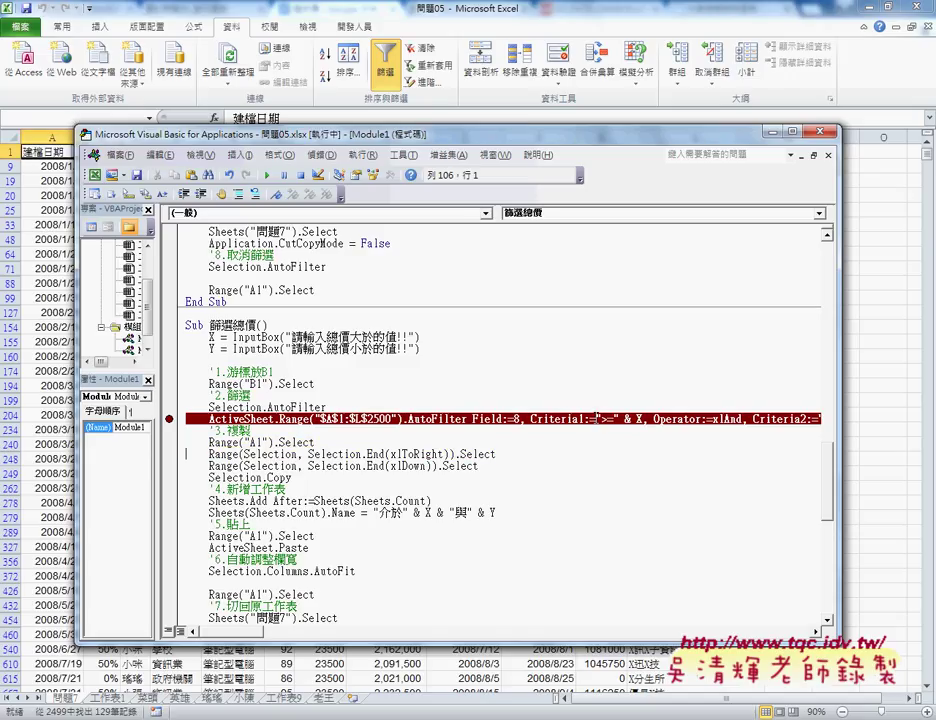
key(F8)
key(F8)
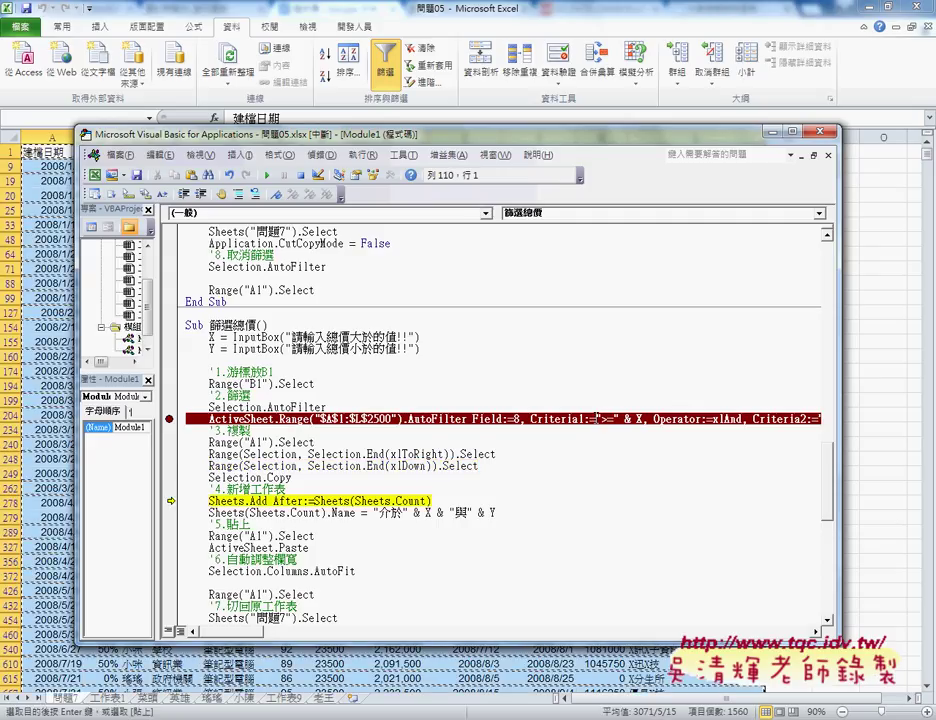
key(F8)
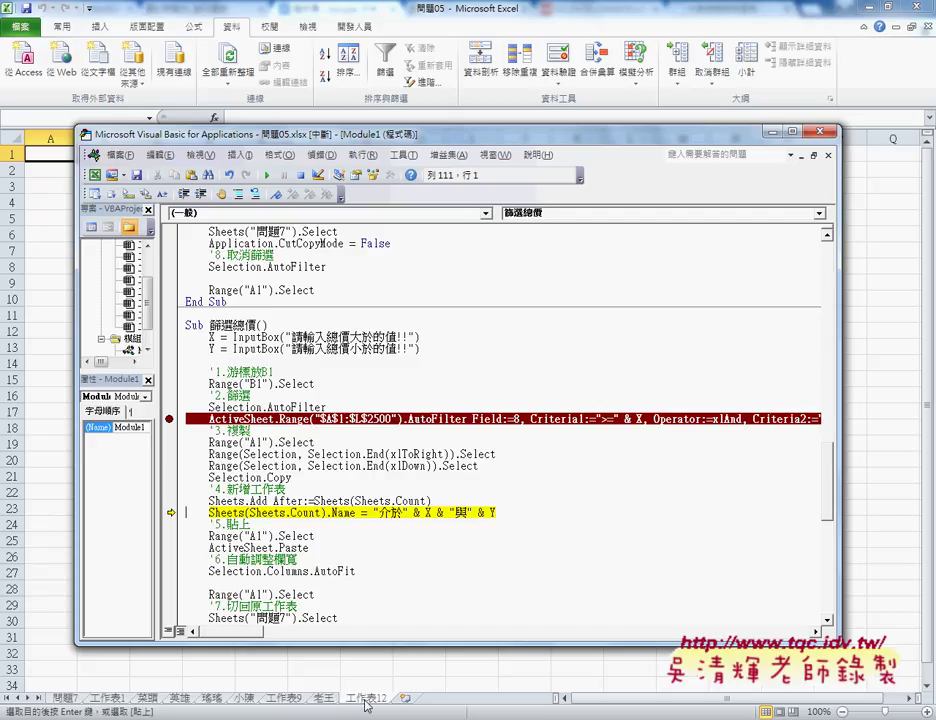
Step through creating the 介於2000000與2500000 sheet, pasting the records and autofitting columns
key(F8)
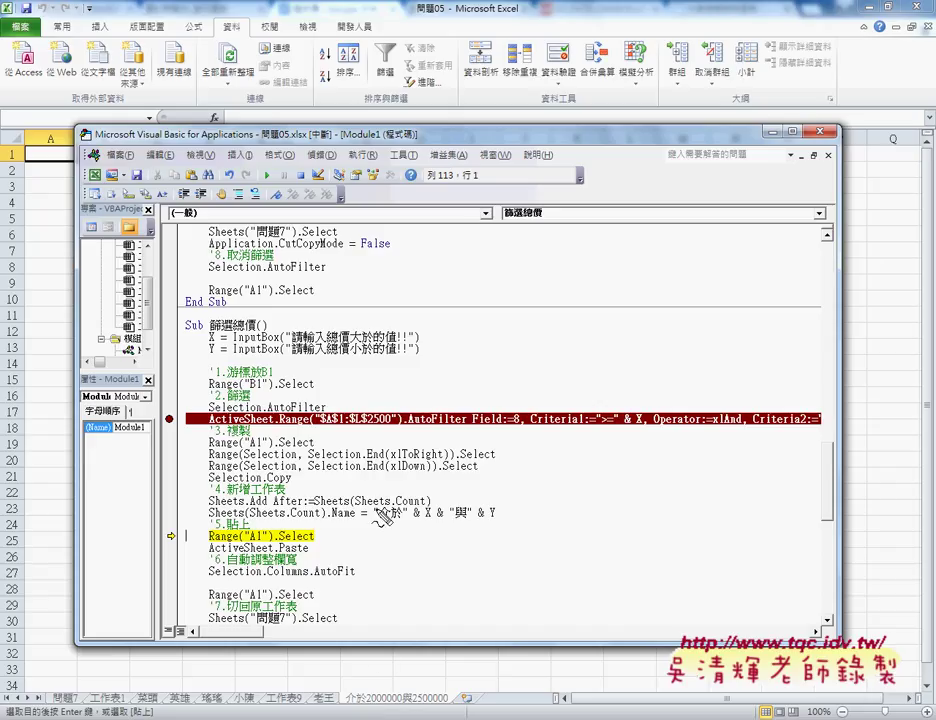
mouse_move(372, 522)
mouse_down()
mouse_move(500, 508)
mouse_move(424, 690)
mouse_move(459, 711)
mouse_up()
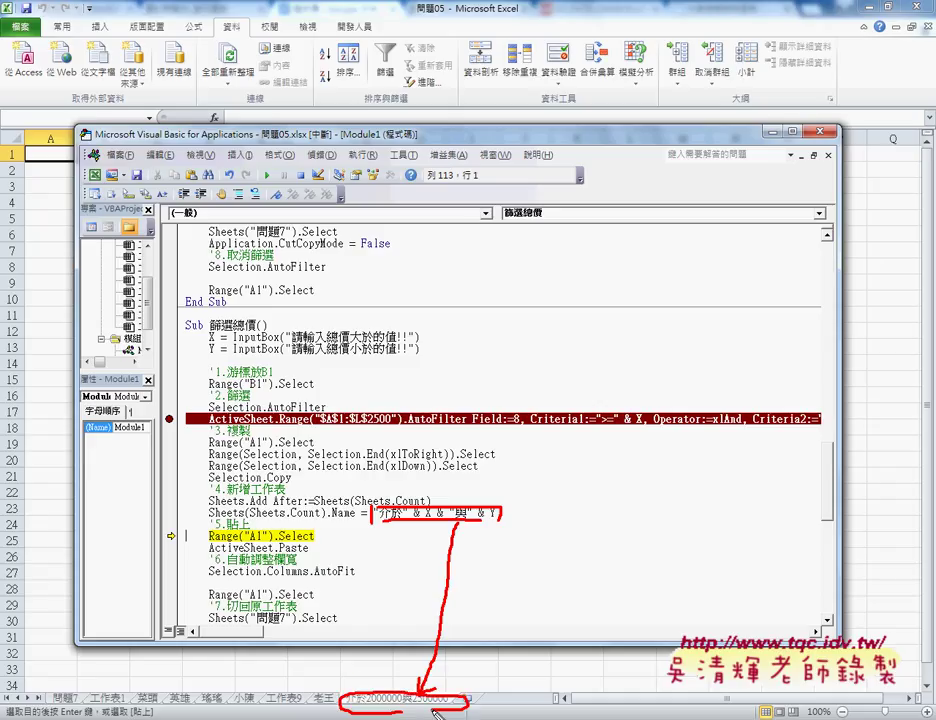
key(Escape)
key(F8)
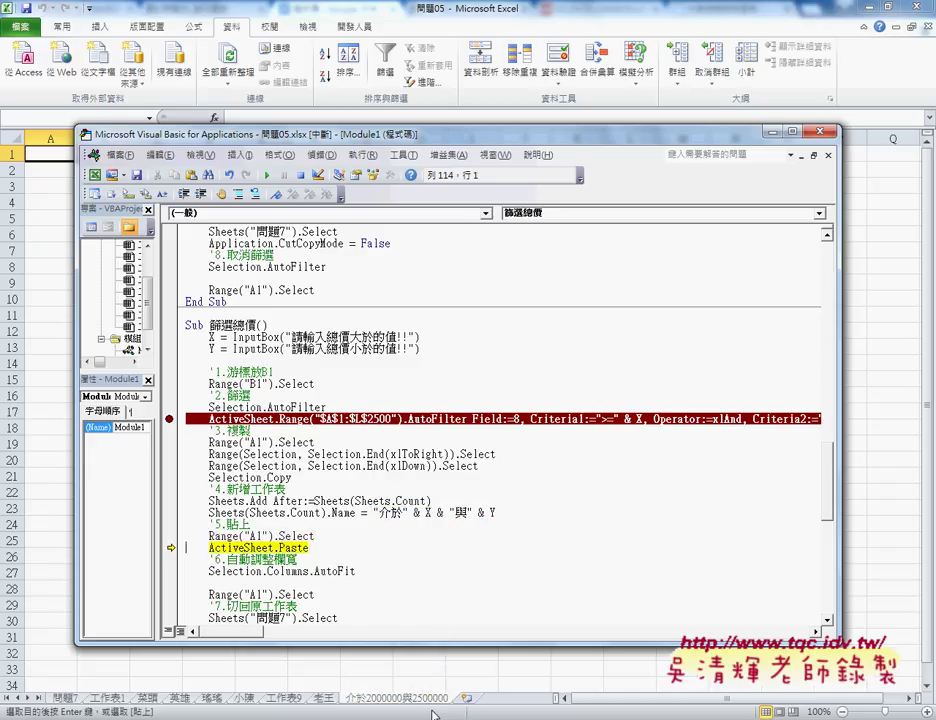
key(F8)
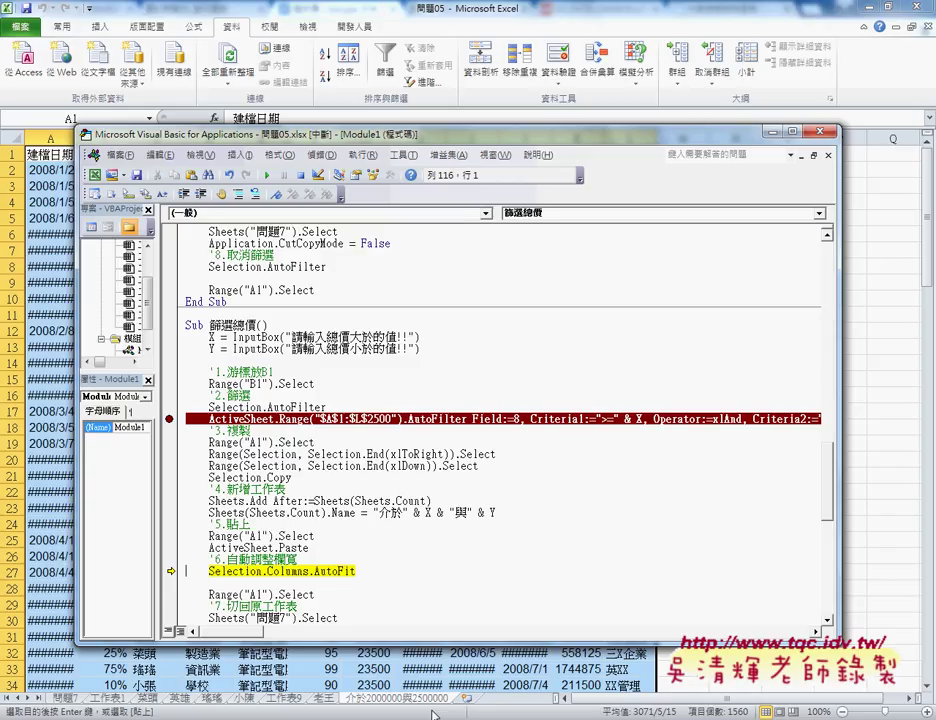
key(F8)
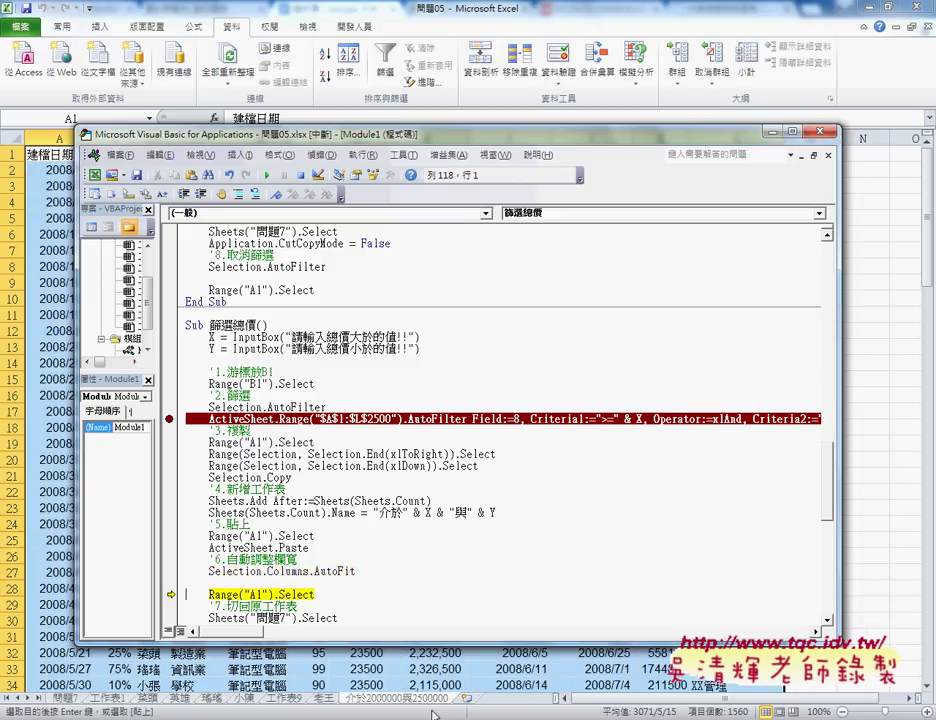
key(F8)
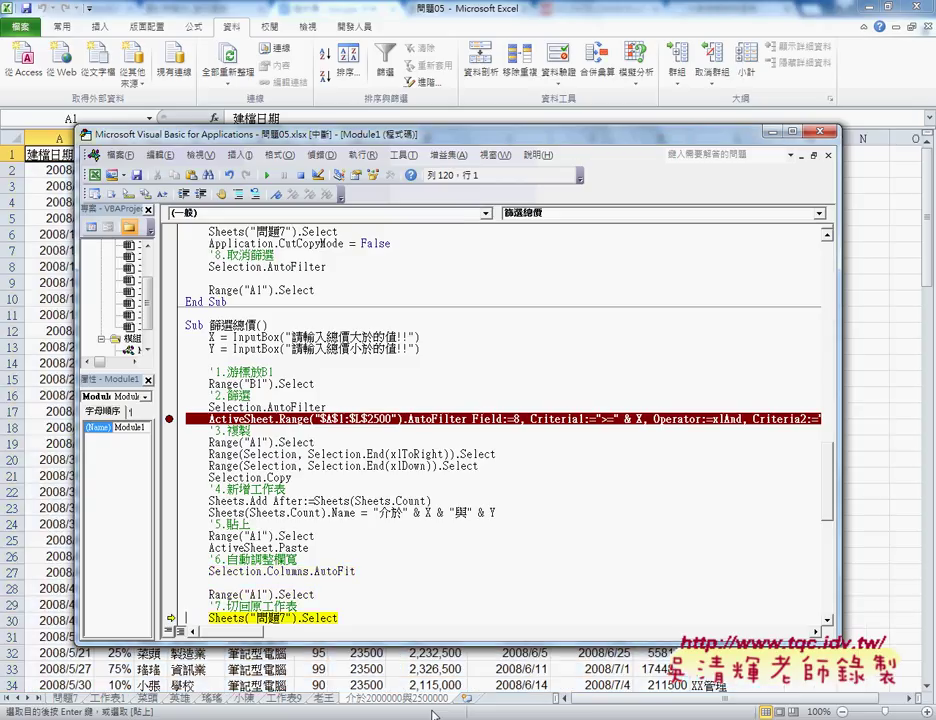
Step back to 問題7, cancel the copy, remove the filter and reach End Sub
key(F8)
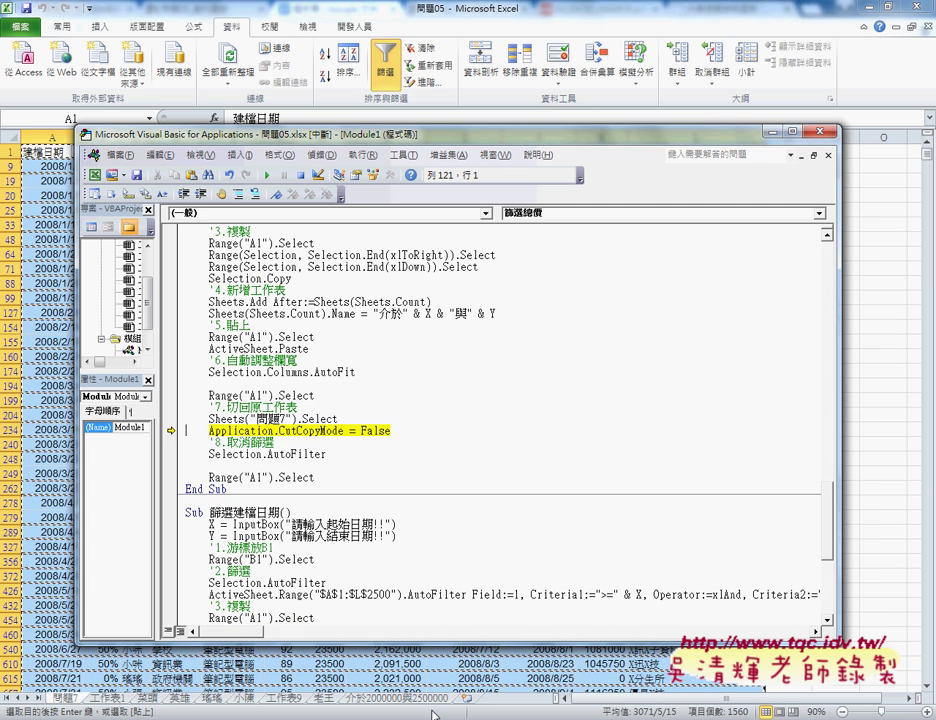
key(F8)
key(F8)
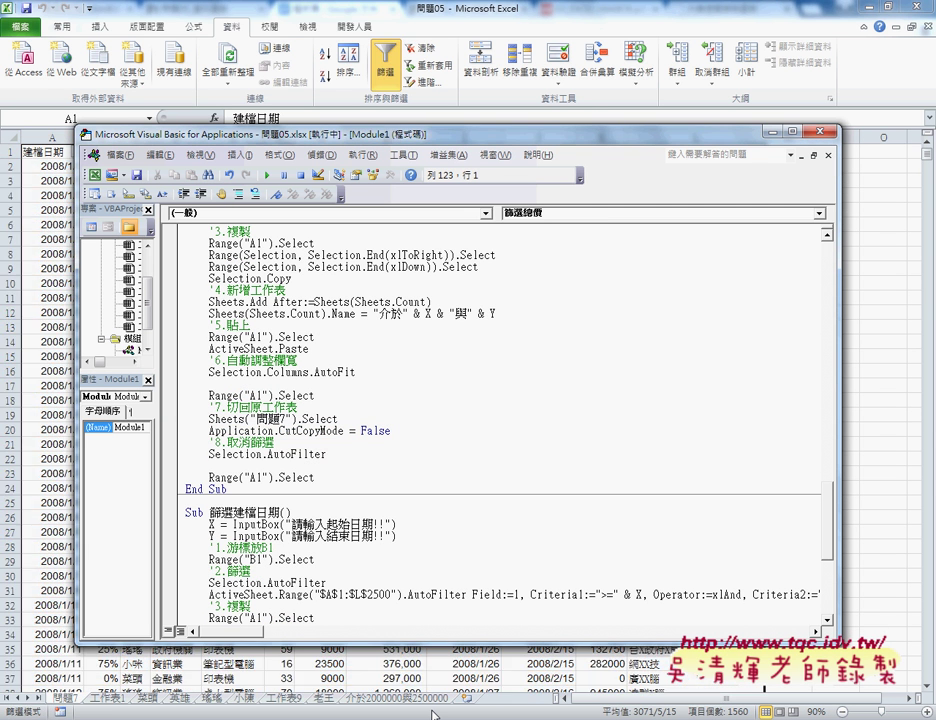
key(F8)
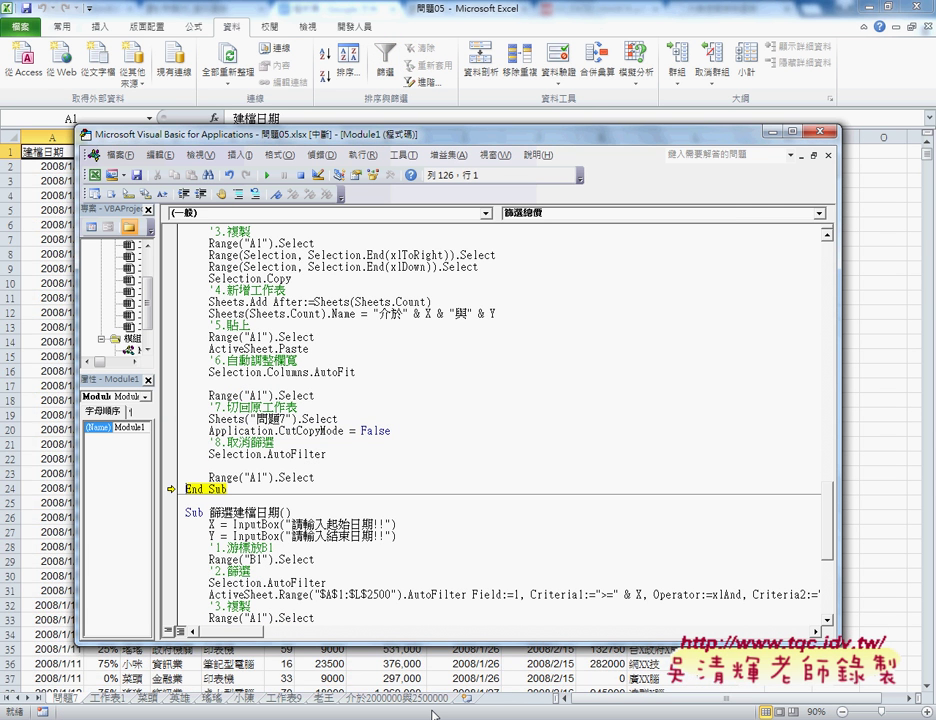
key(F8)
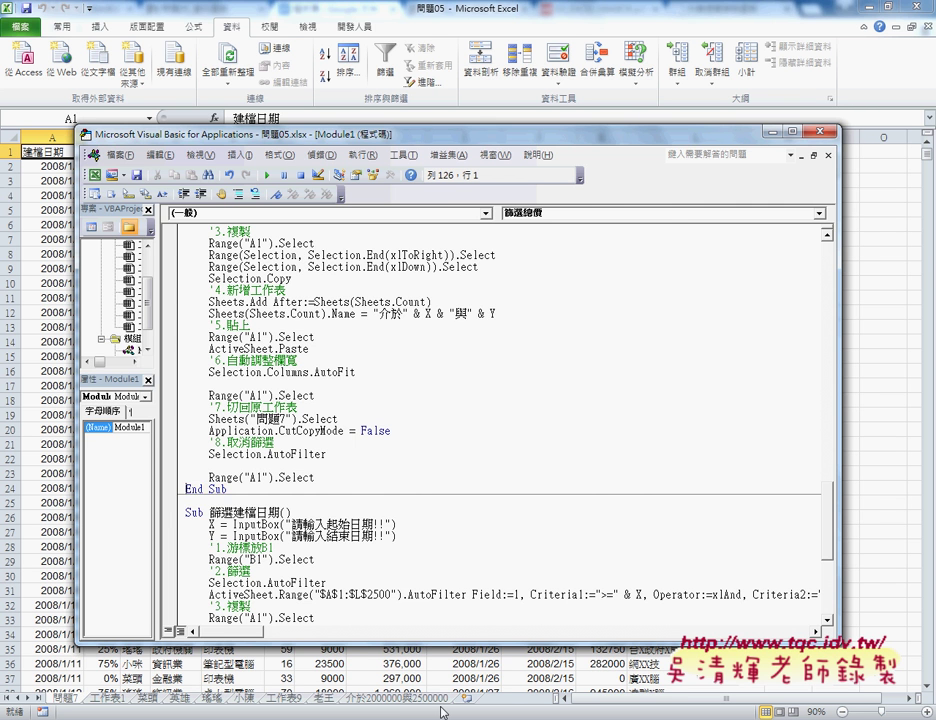
Check that totals in H2:H23 of 介於2000000與2500000 fall between 2,000,000 and 2,500,000
key(alt+F11)
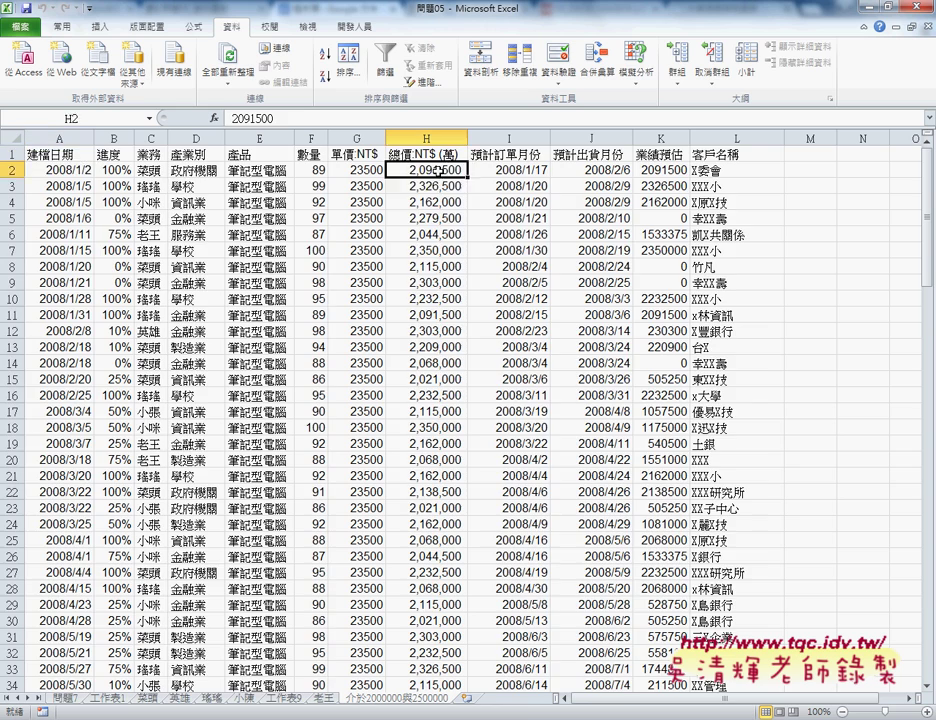
drag(437, 172, 437, 524)
scroll(440, 490, down, 5)
scroll(440, 505, down, 3)
scroll(440, 505, down, 6)
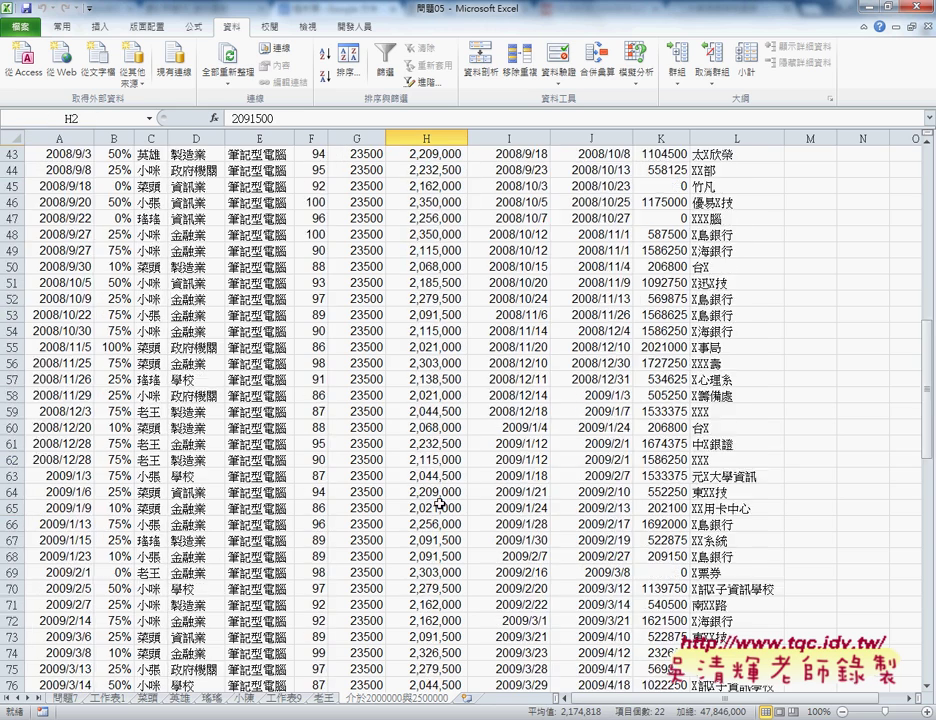
scroll(440, 505, down, 8)
scroll(440, 505, down, 4)
scroll(440, 505, up, 13)
scroll(445, 503, up, 9)
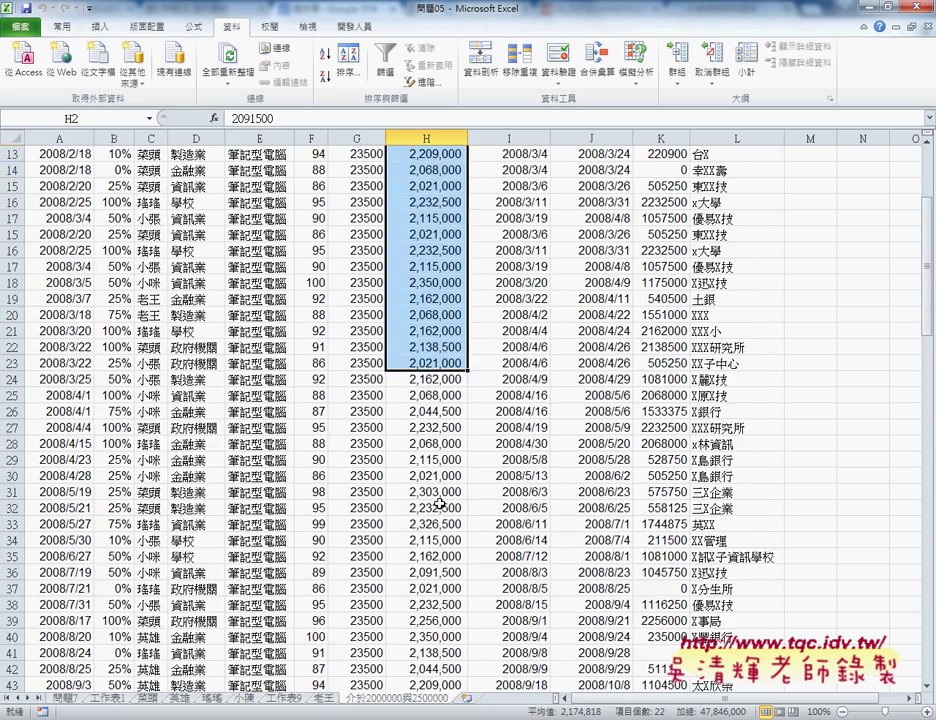
scroll(445, 445, up, 4)
click(432, 154)
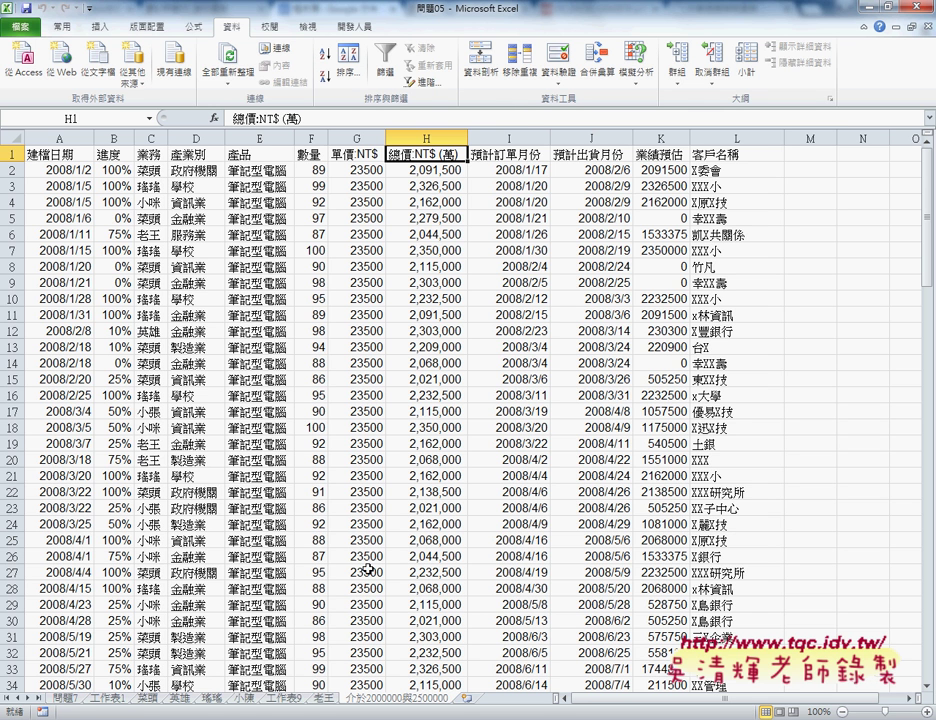
Return to 問題7, select A2, and annotate the date, quantity and total-price columns
click(66, 698)
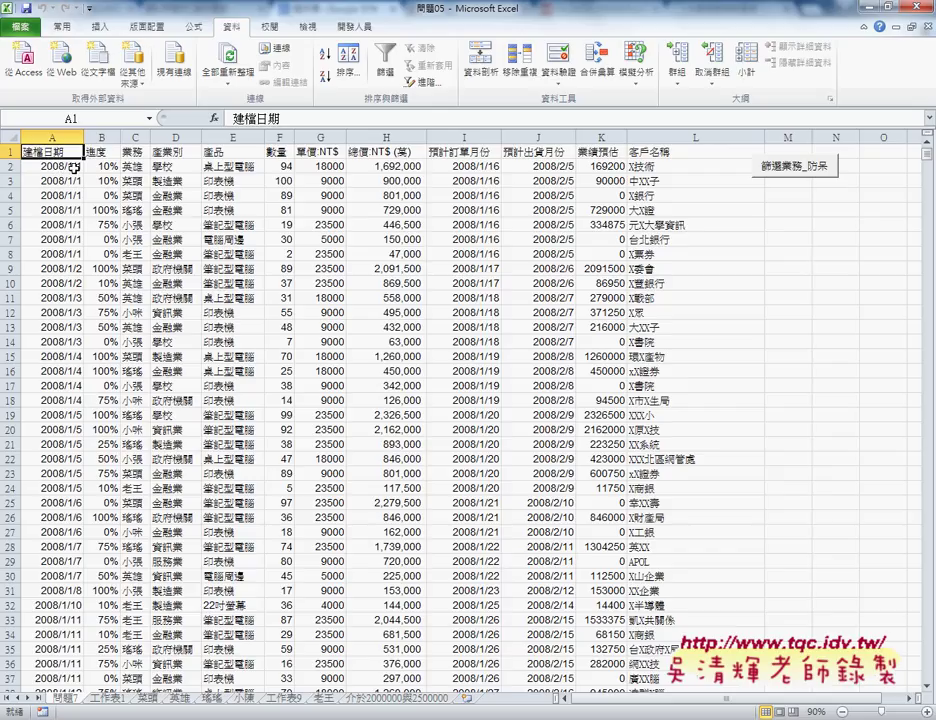
click(58, 165)
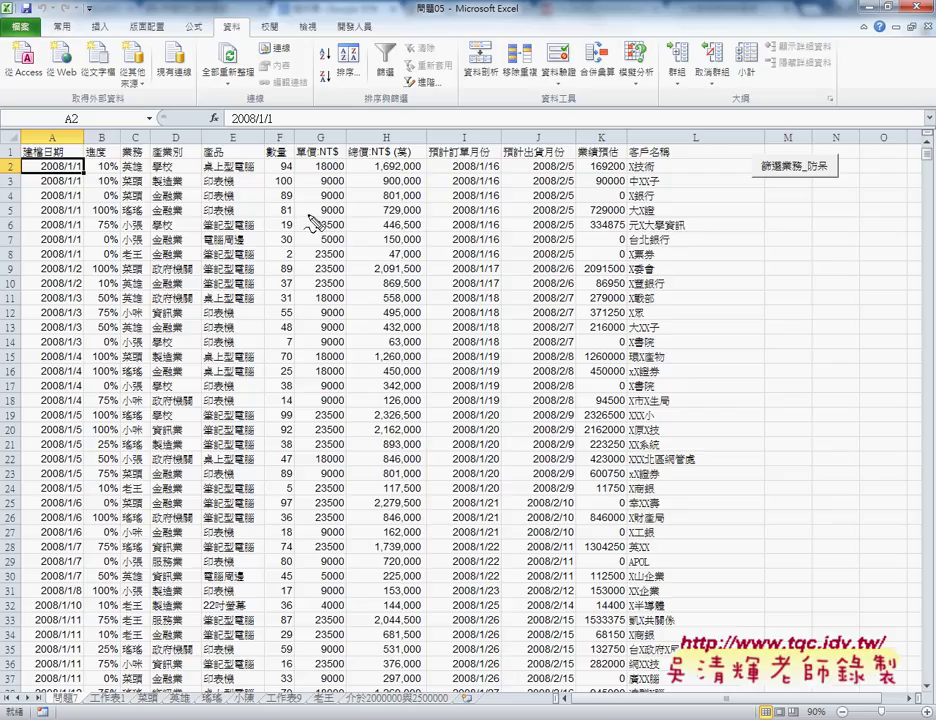
drag(42, 173, 82, 172)
mouse_move(240, 222)
mouse_down()
mouse_move(305, 178)
mouse_move(470, 676)
mouse_move(460, 692)
mouse_move(470, 690)
mouse_up()
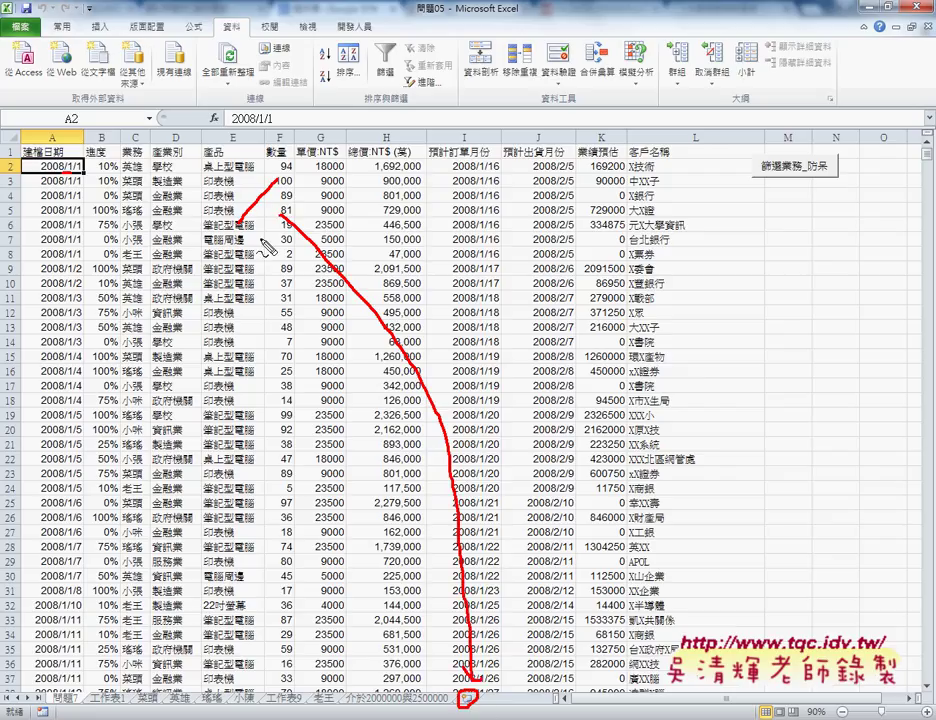
drag(285, 165, 262, 236)
drag(385, 192, 357, 214)
drag(356, 197, 386, 213)
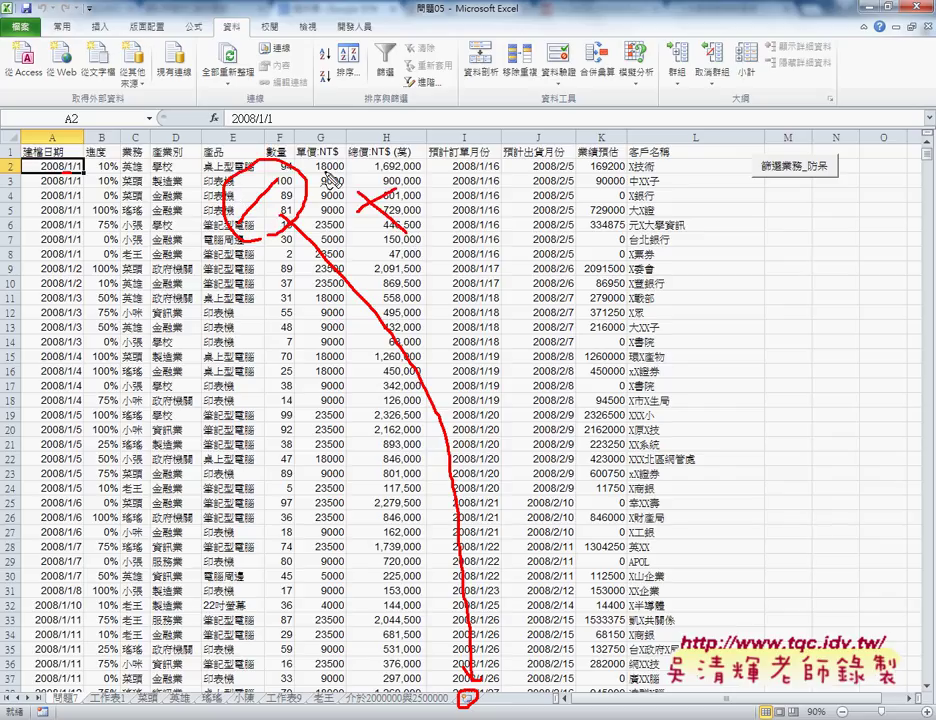
mouse_move(358, 193)
mouse_down()
mouse_move(431, 178)
mouse_move(503, 192)
mouse_up()
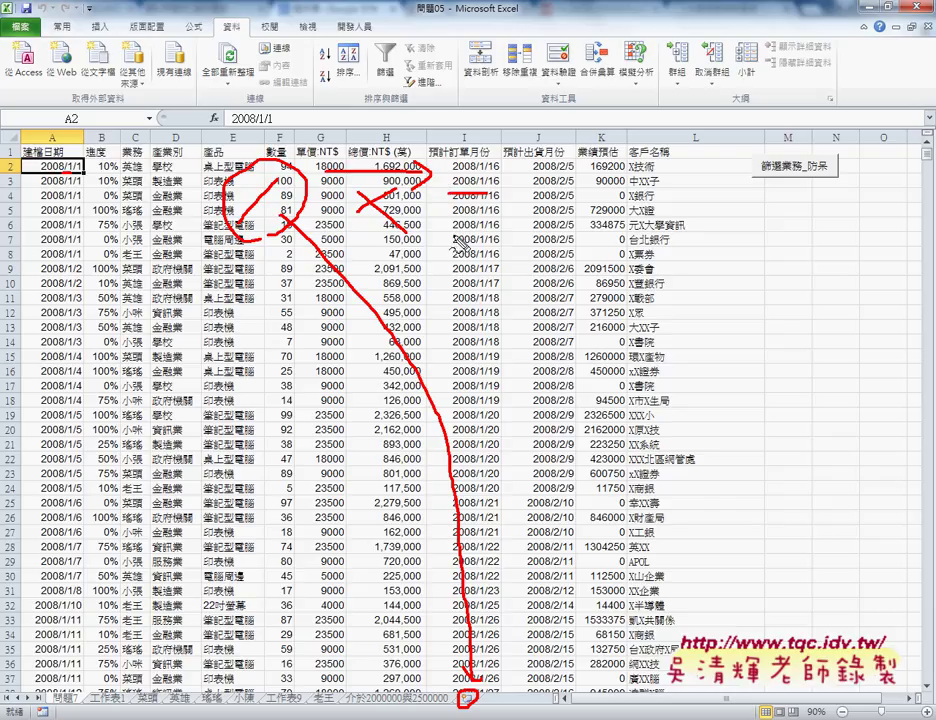
key(Escape)
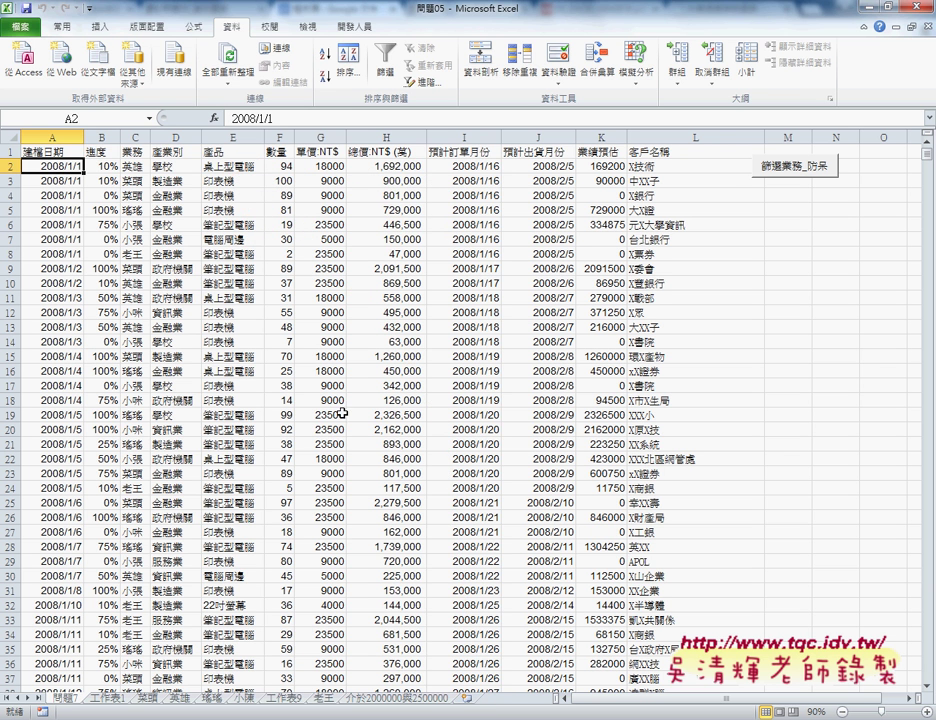
Show the 篩選建檔日期 macro and widen the code window to fit full lines
mouse_move(350, 716)
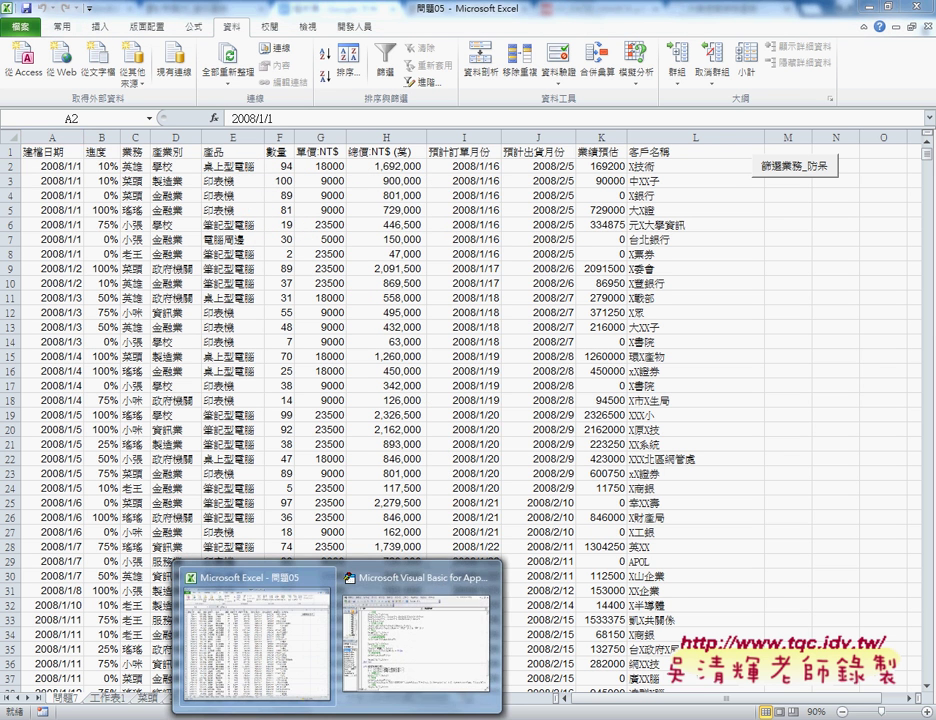
click(430, 610)
scroll(413, 378, down, 1)
scroll(413, 378, down, 3)
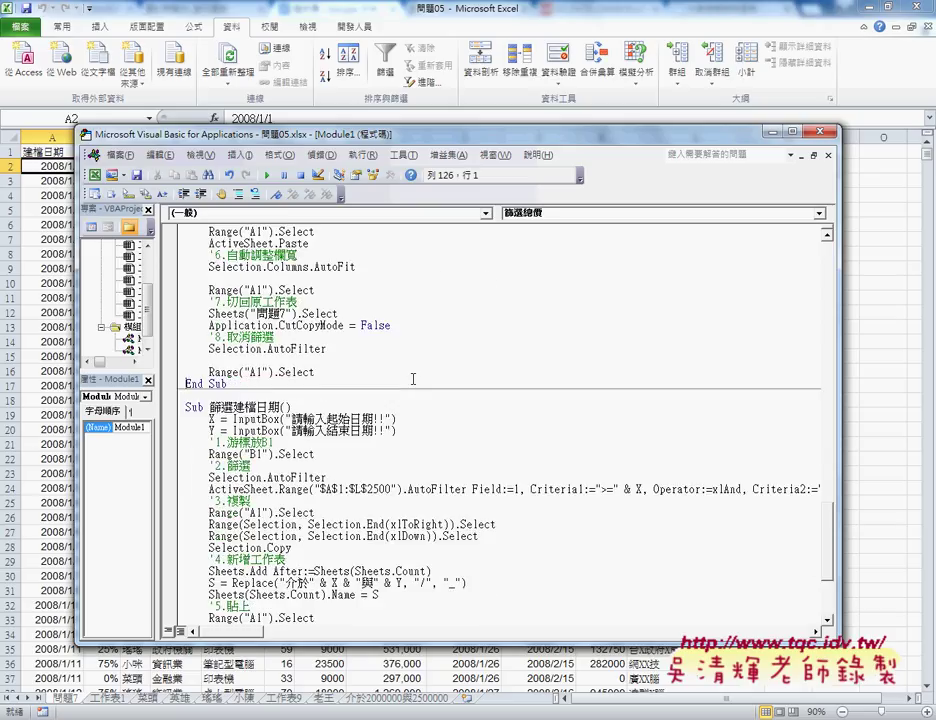
scroll(413, 378, down, 3)
drag(210, 266, 269, 266)
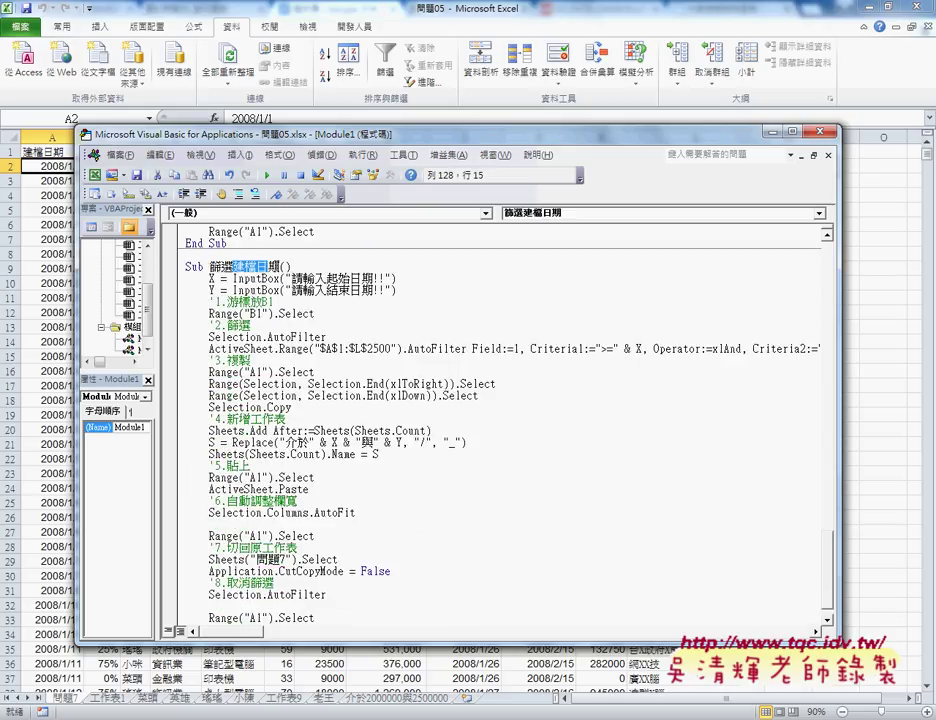
key(shift+Right)
drag(842, 360, 925, 362)
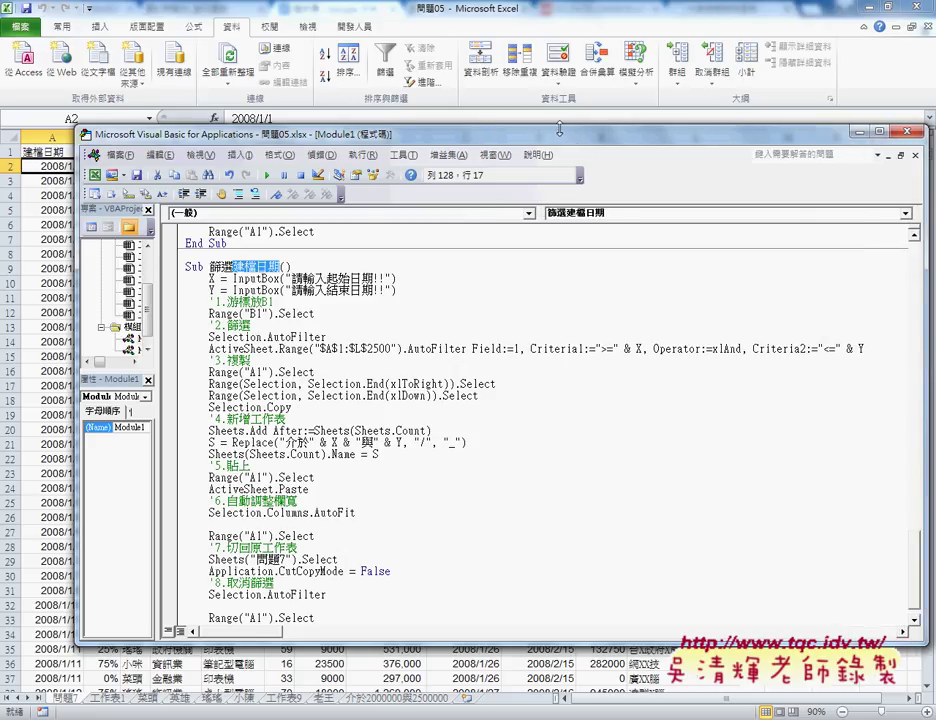
drag(559, 130, 489, 132)
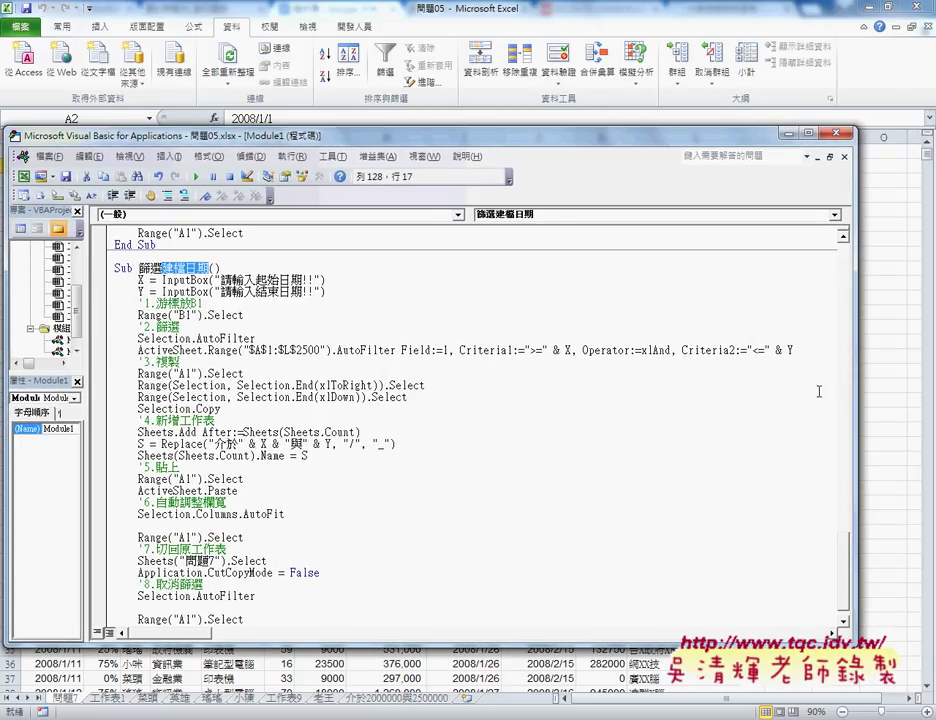
drag(855, 390, 900, 385)
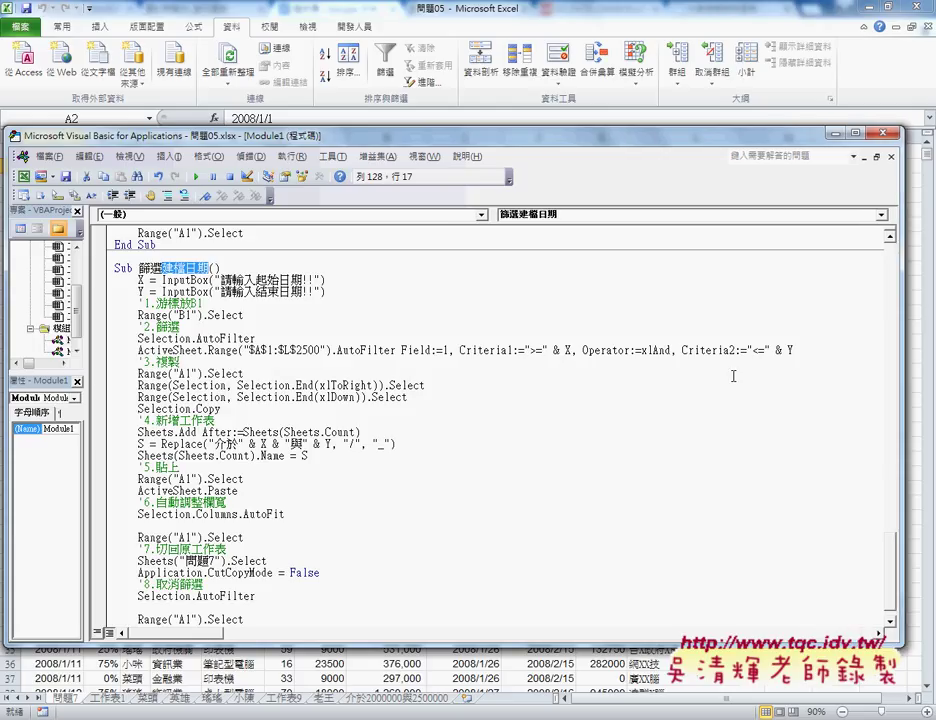
Highlight the AutoFilter criteria, range $A$1:$L$2500, Field 1, and variables X and Y
drag(459, 350, 802, 350)
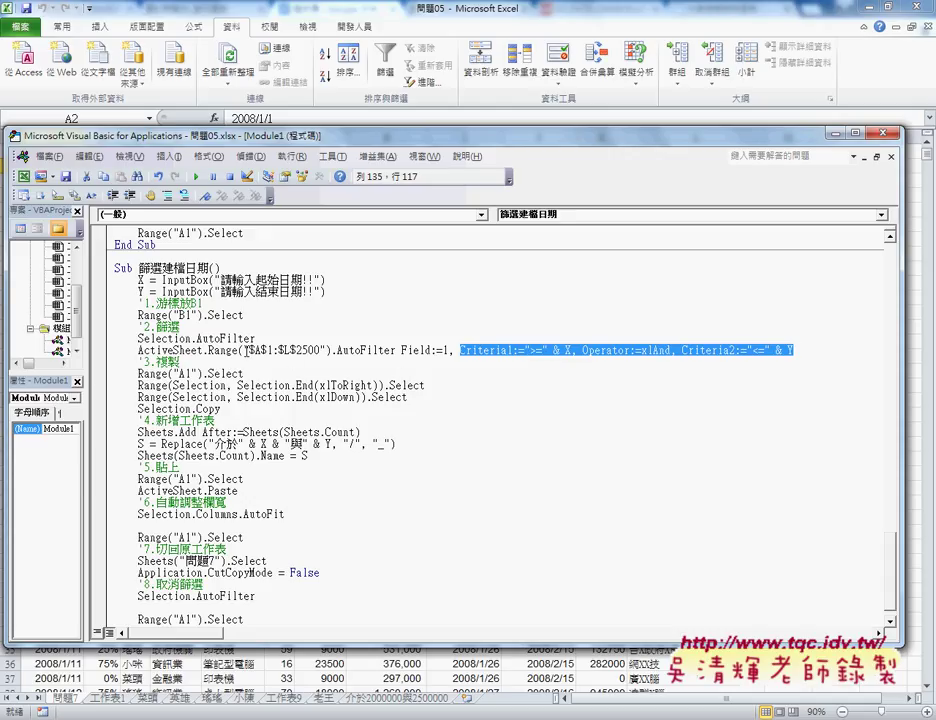
drag(244, 350, 326, 350)
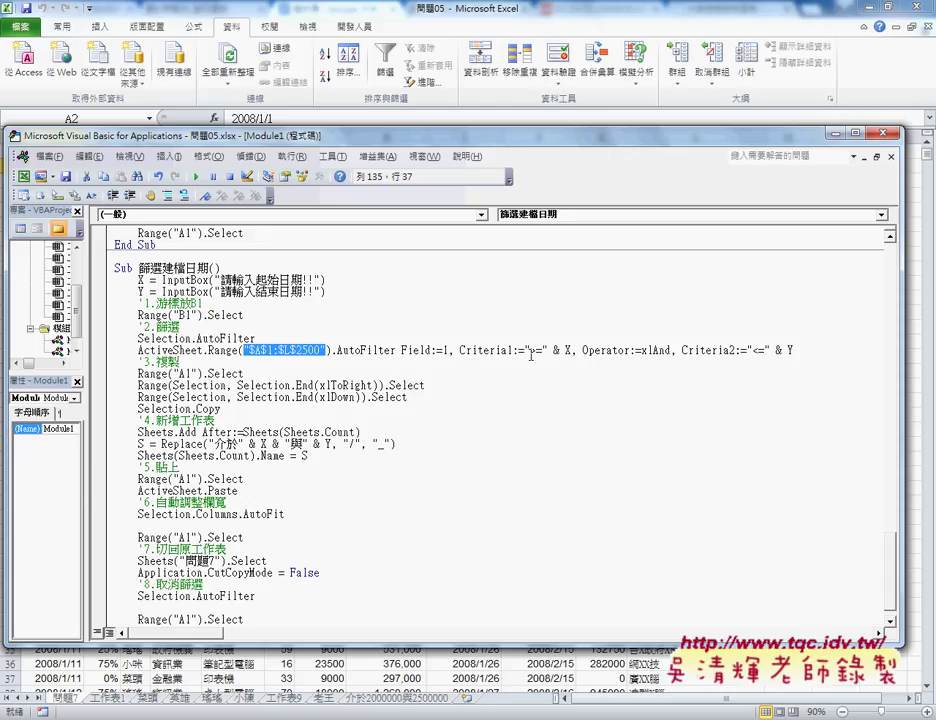
double_click(445, 350)
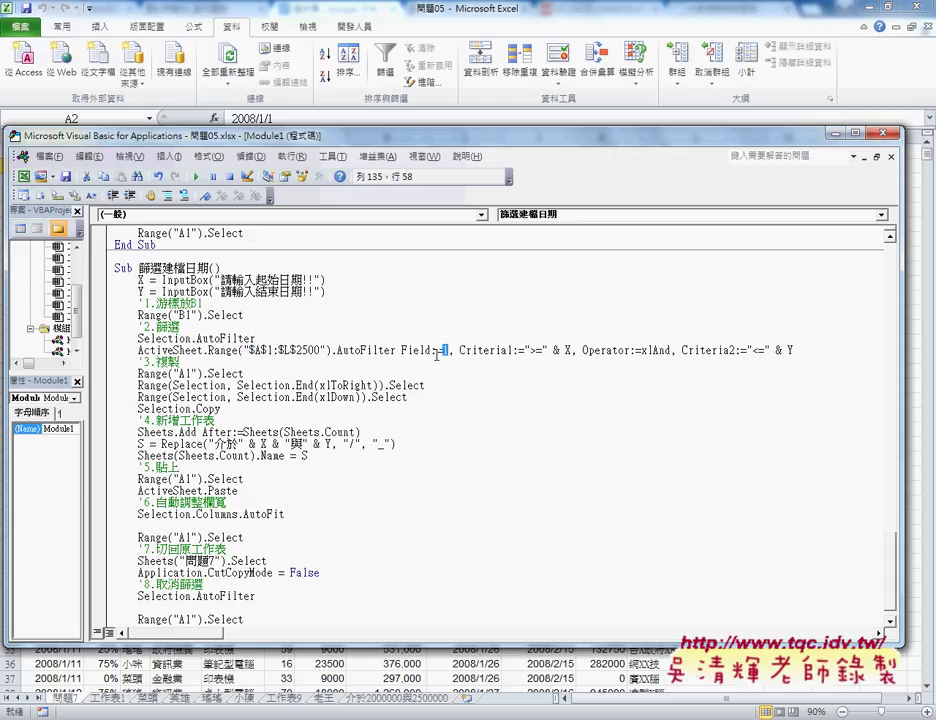
double_click(536, 350)
double_click(567, 350)
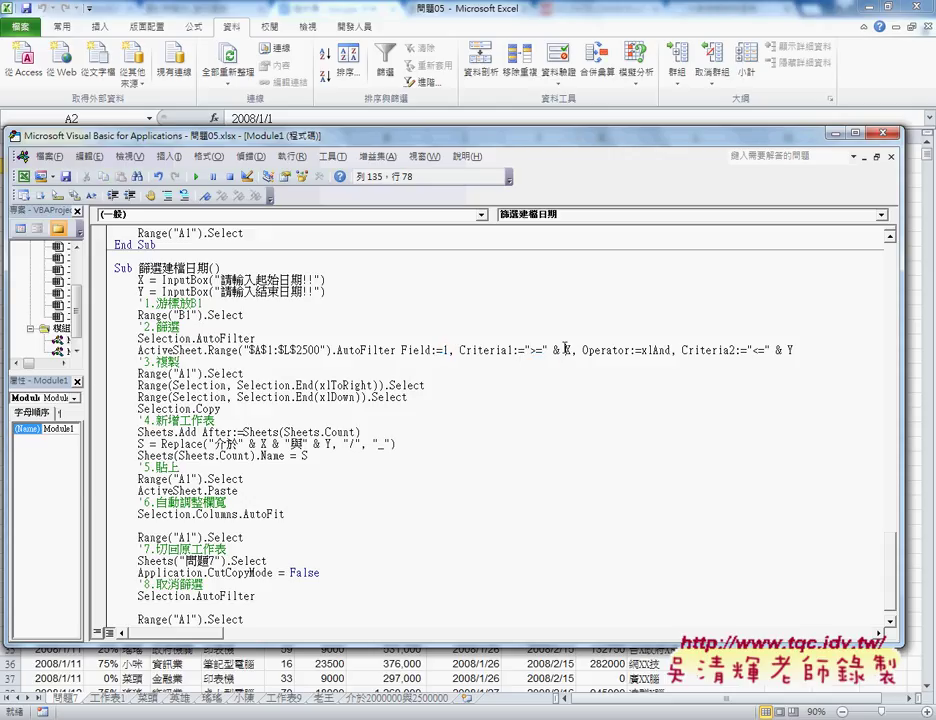
double_click(790, 350)
Paste the Replace name expression over S after Name = and dismiss the compile error
scroll(254, 403, down, 1)
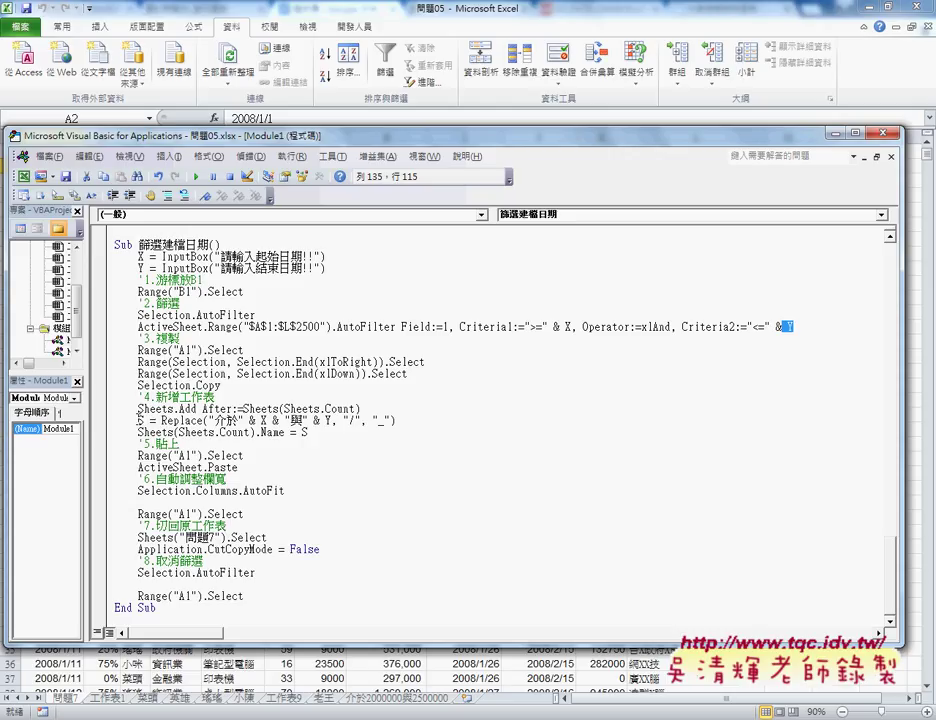
drag(138, 421, 431, 421)
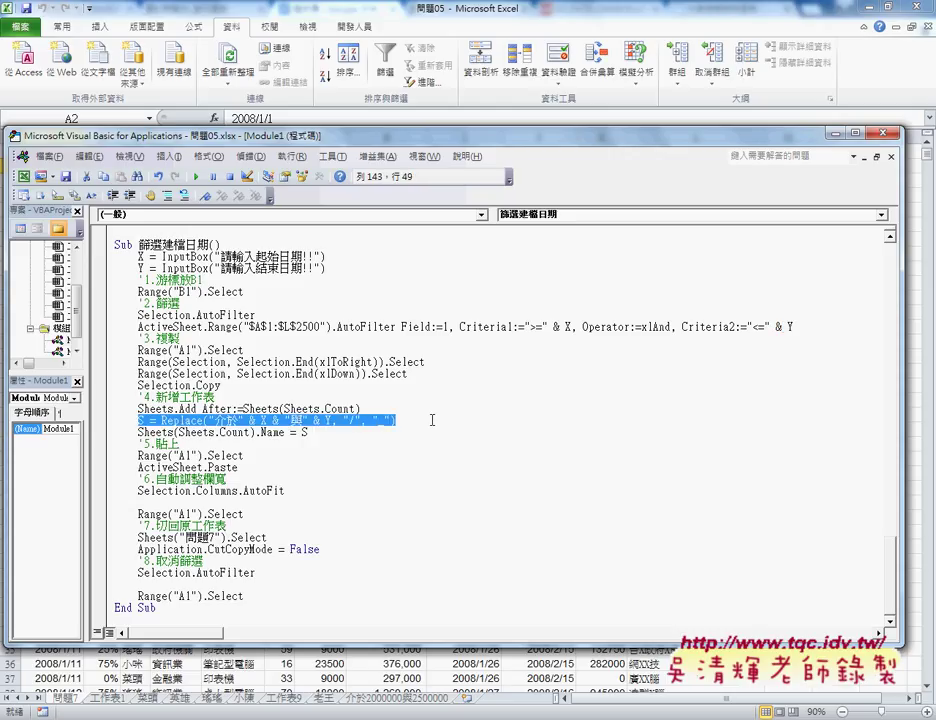
key(Delete)
key(End)
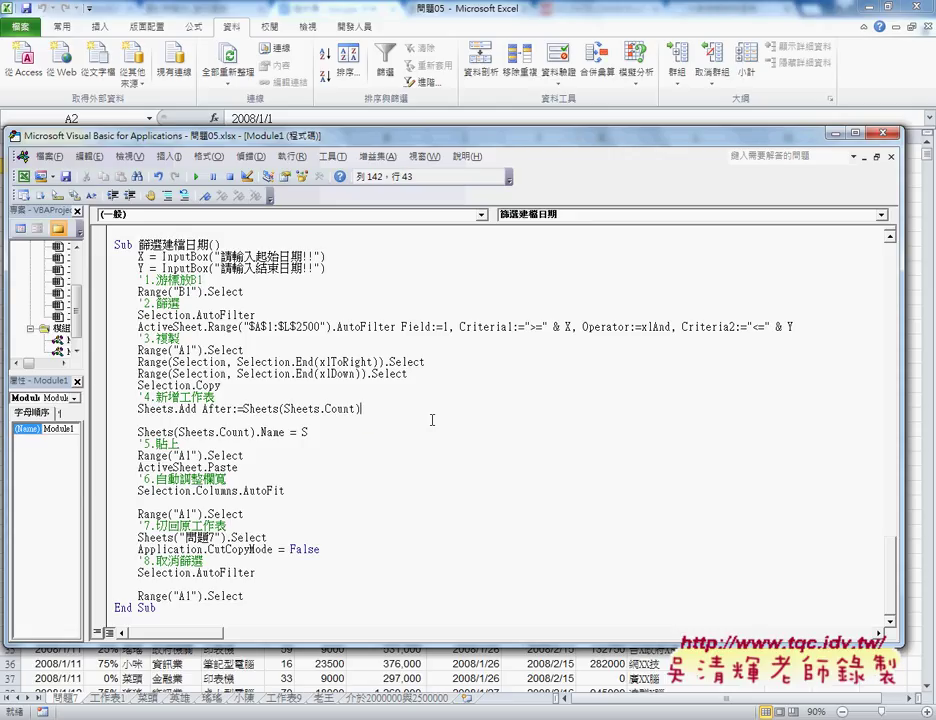
key(ctrl+z)
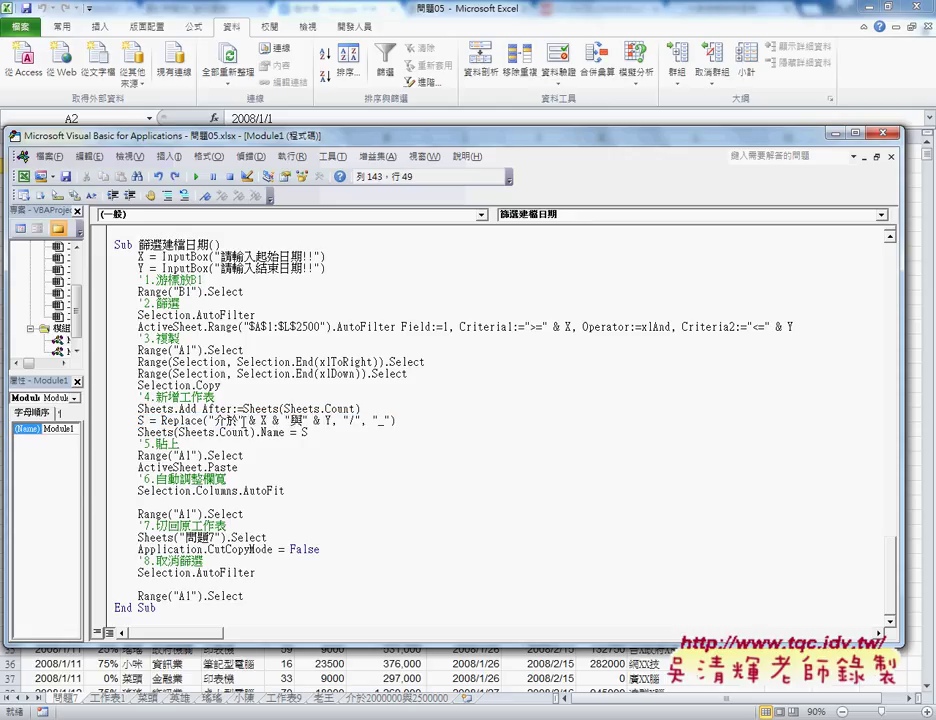
drag(208, 420, 393, 420)
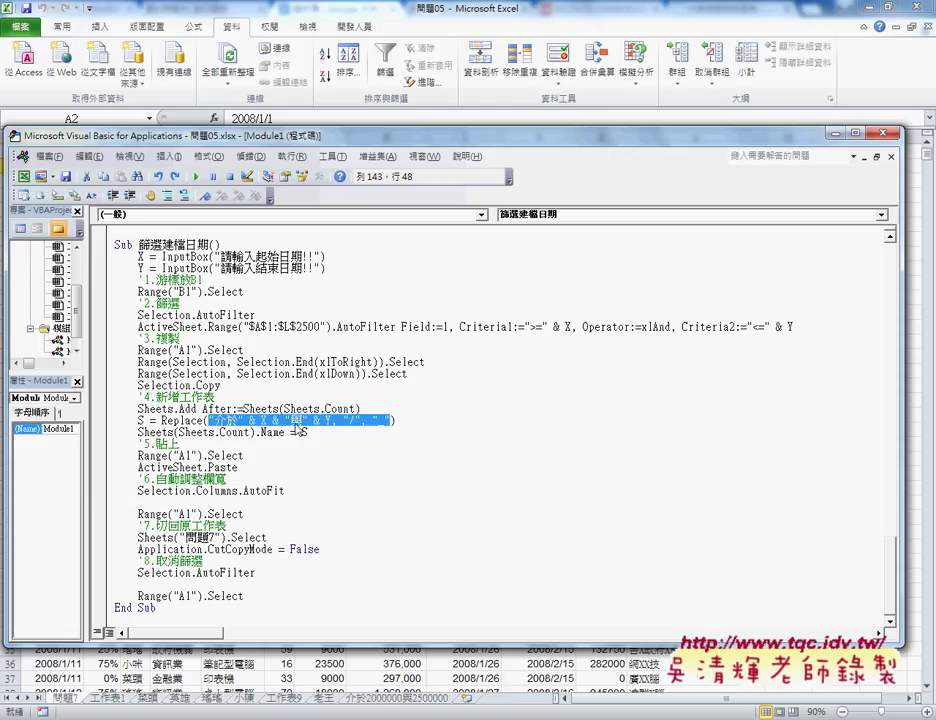
key(ctrl+c)
double_click(303, 432)
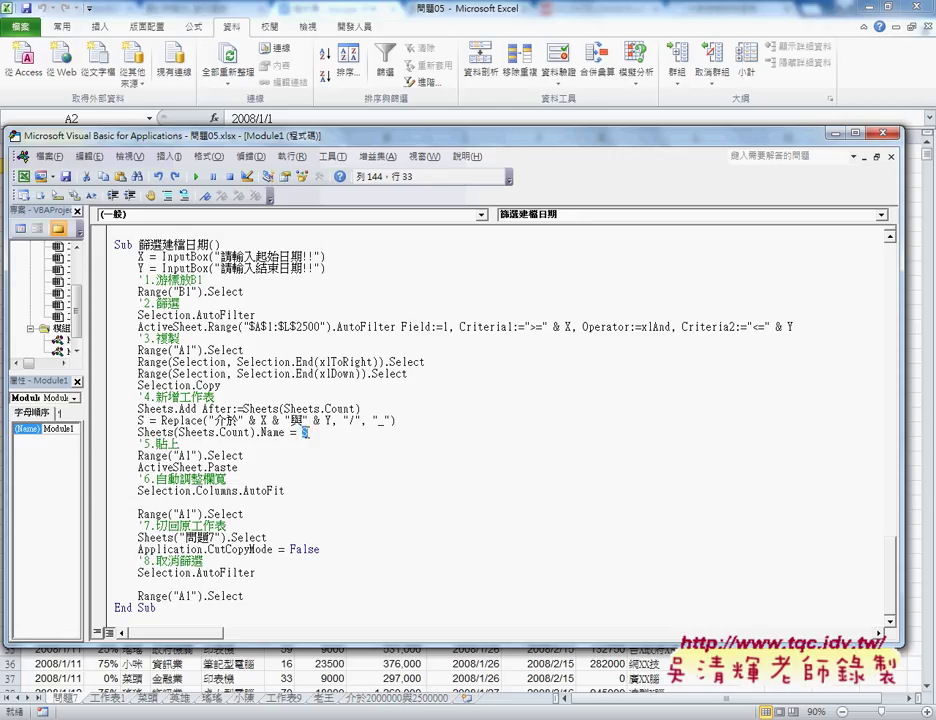
key(ctrl+v)
click(145, 422)
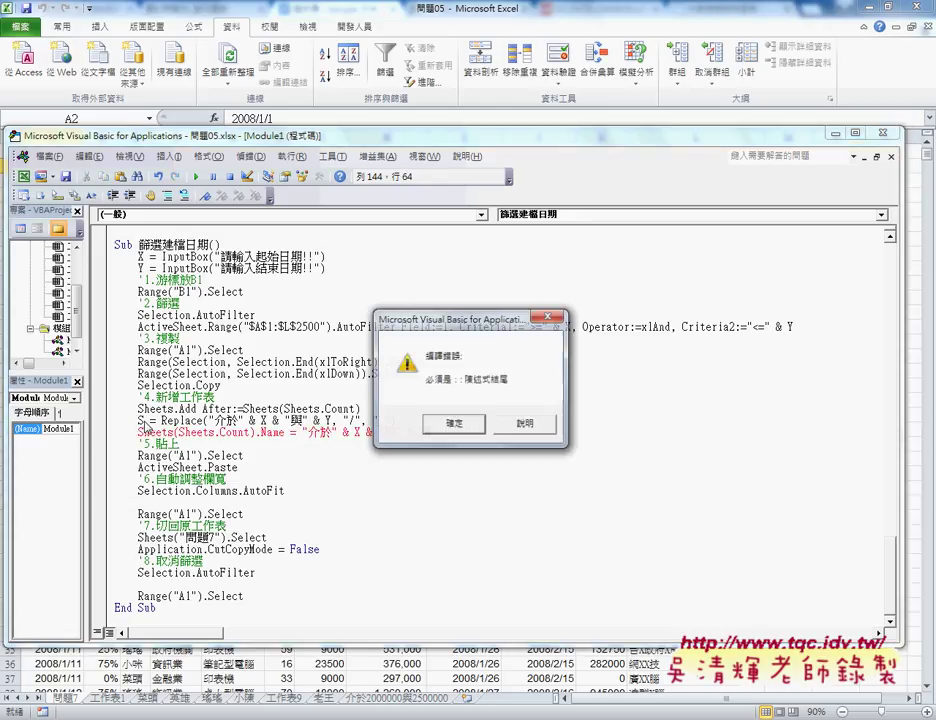
key(Return)
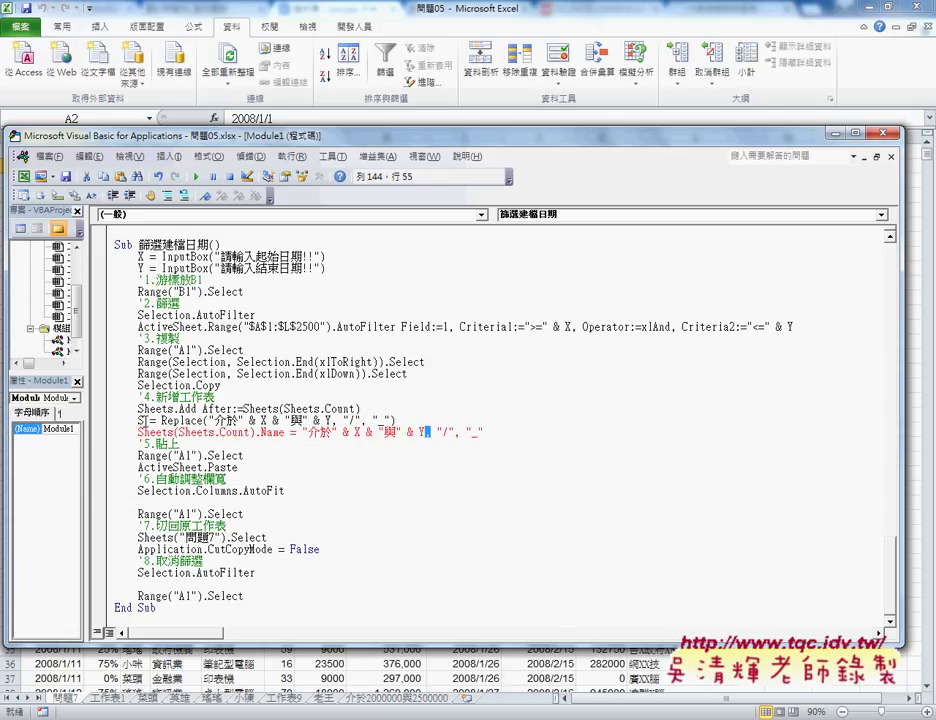
Comment out the S = Replace line and delete the leftover "/", "_" arguments
click(141, 421)
text(')
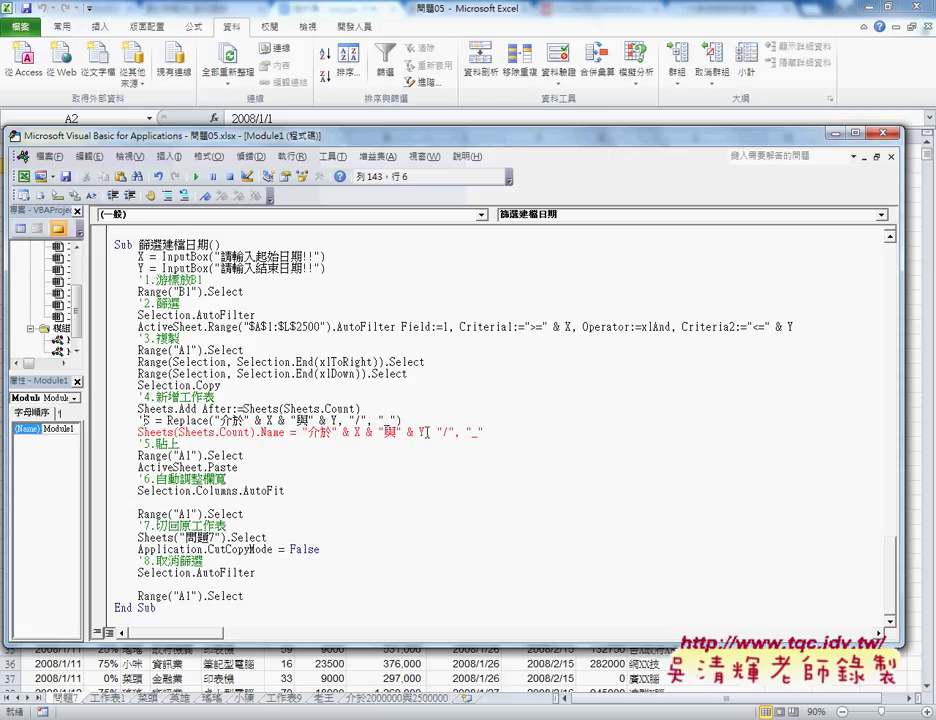
drag(427, 432, 488, 432)
key(Delete)
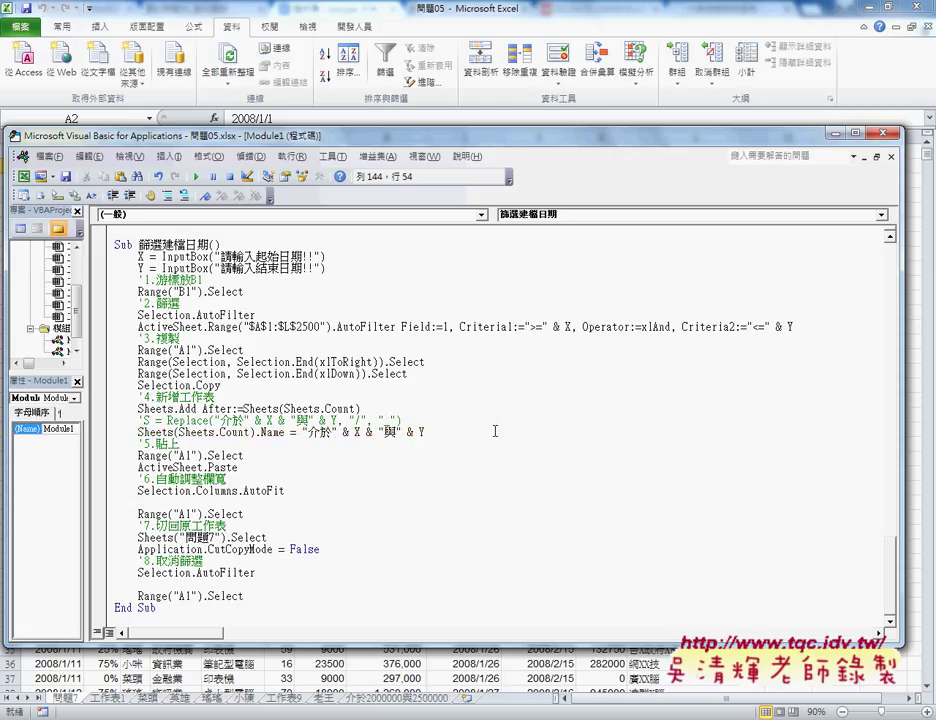
drag(305, 432, 340, 432)
Set a breakpoint on the Sheets.Add line and check the worksheet behind the editor
click(440, 437)
click(98, 408)
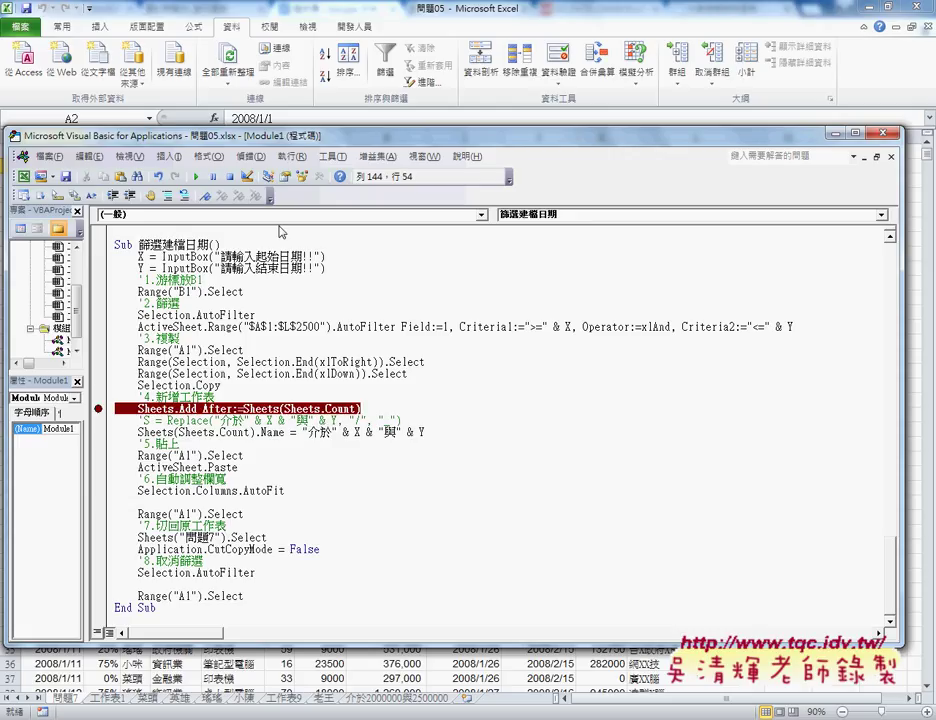
drag(336, 142, 532, 148)
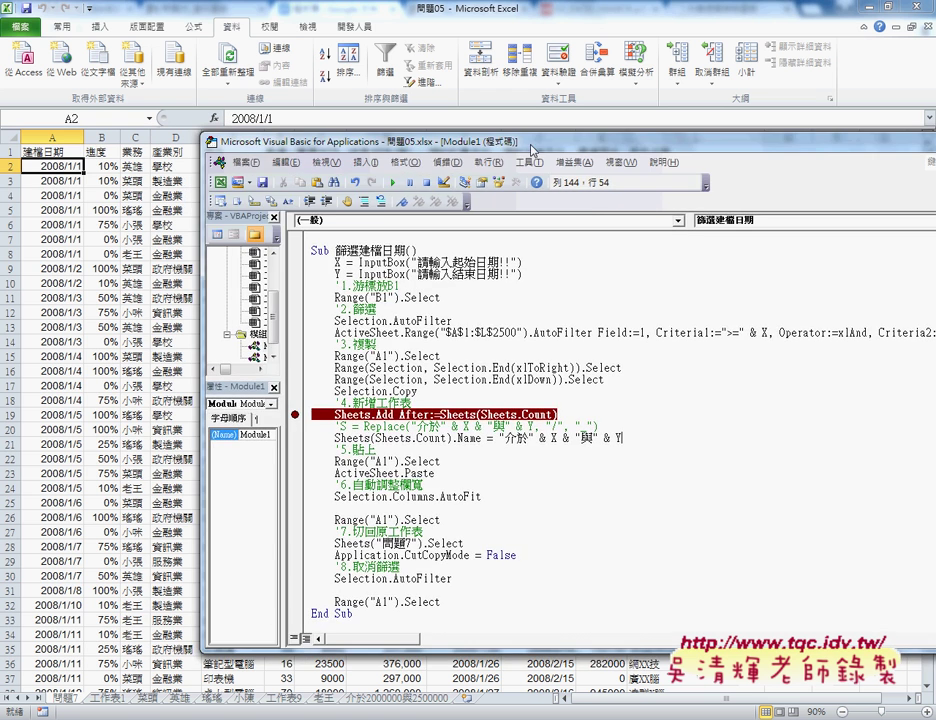
click(45, 165)
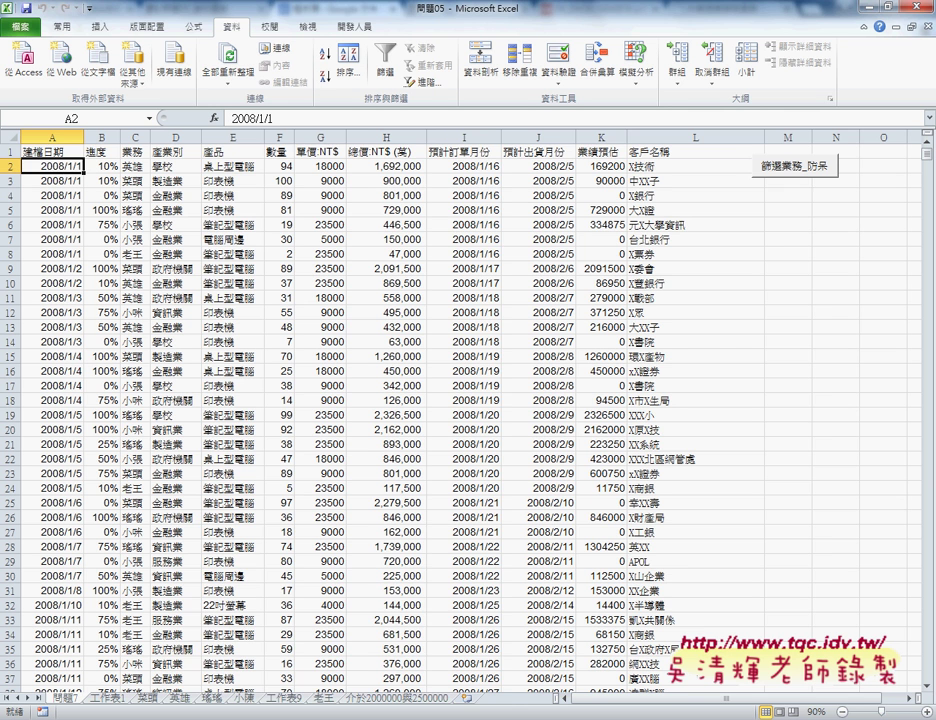
mouse_move(340, 718)
click(410, 660)
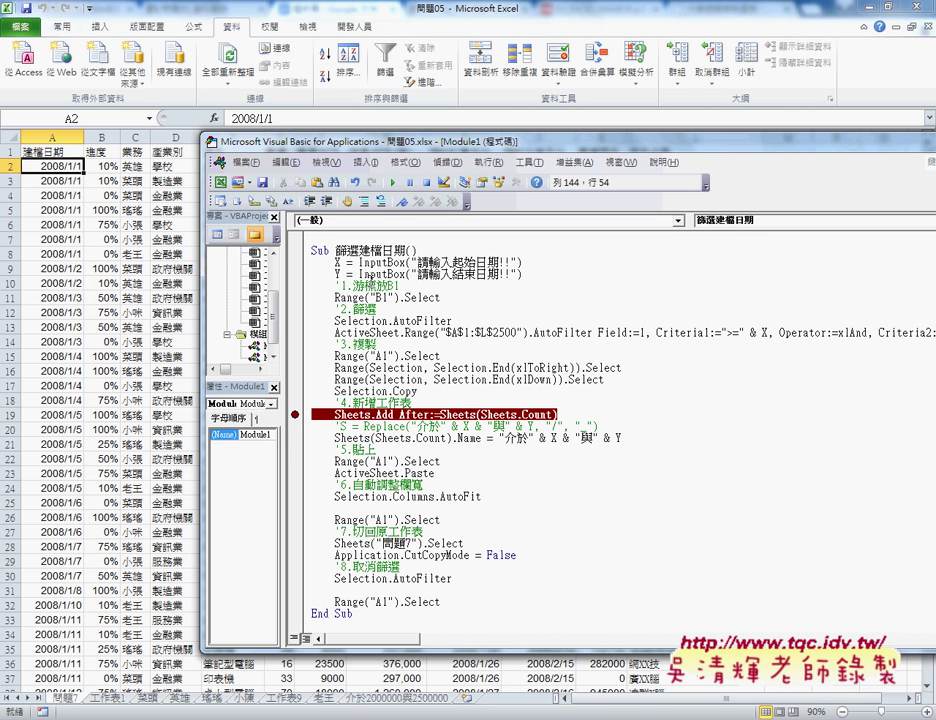
Run the 篩選建檔日期 macro with start date 2008/1/1 and end date 2008/12/31
click(392, 183)
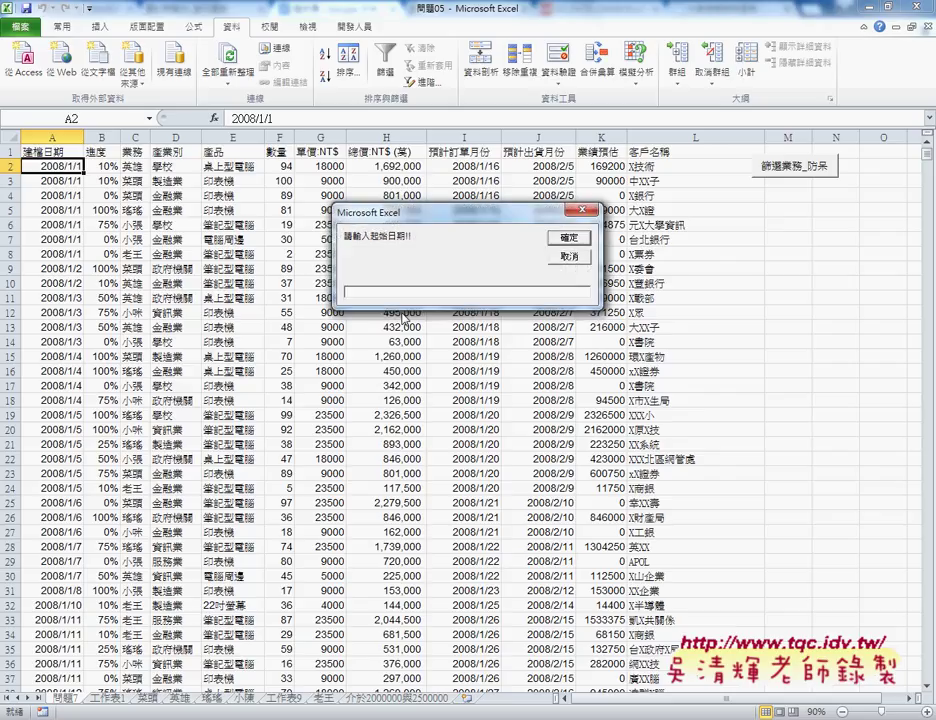
text(2)
text(008)
text(/1/1)
click(578, 239)
text(2008)
text(/12/31)
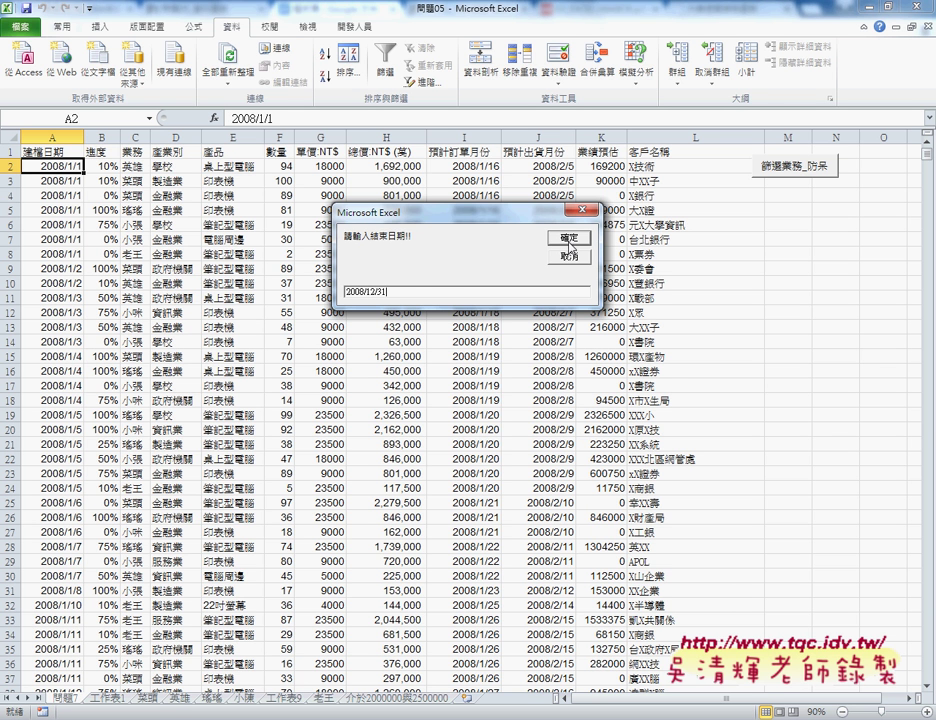
click(568, 240)
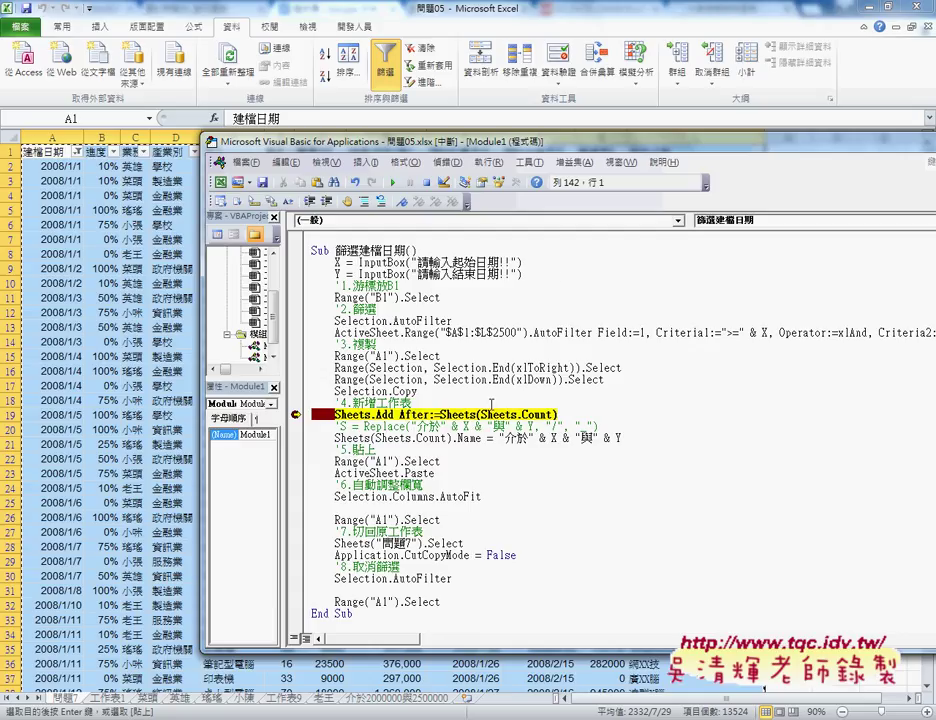
Step over Sheets.Add to create 工作表13, then step the rename line into run-time error 1004
key(F8)
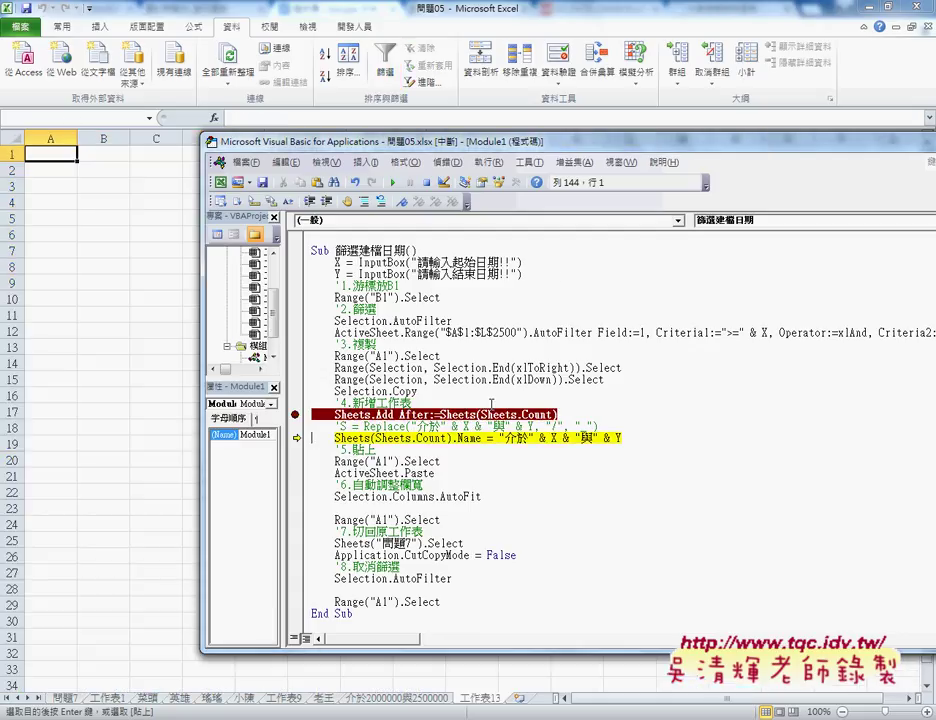
drag(499, 438, 647, 438)
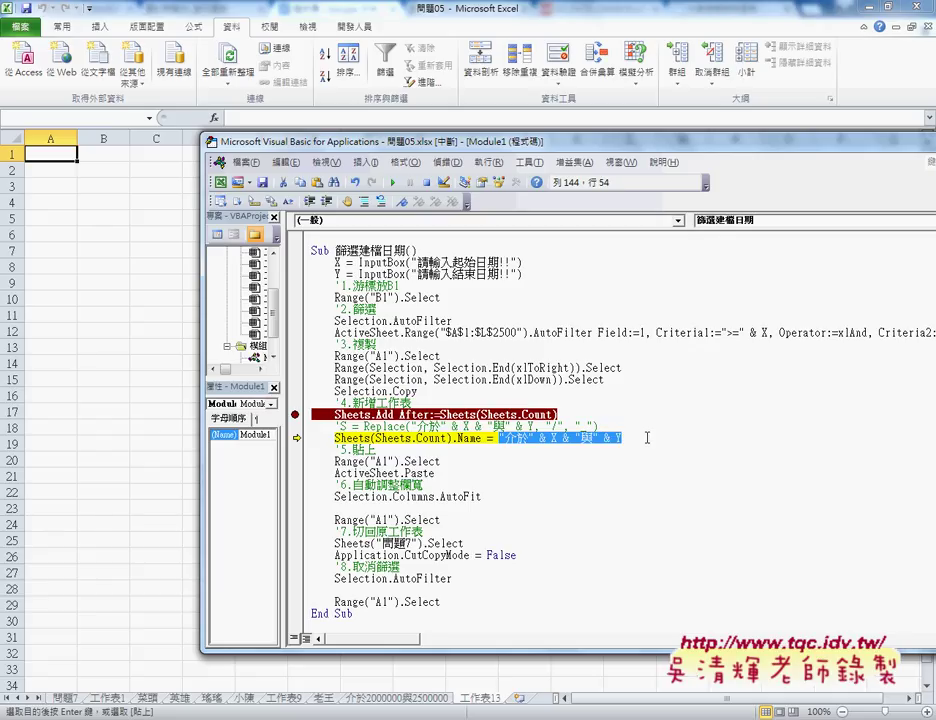
key(F8)
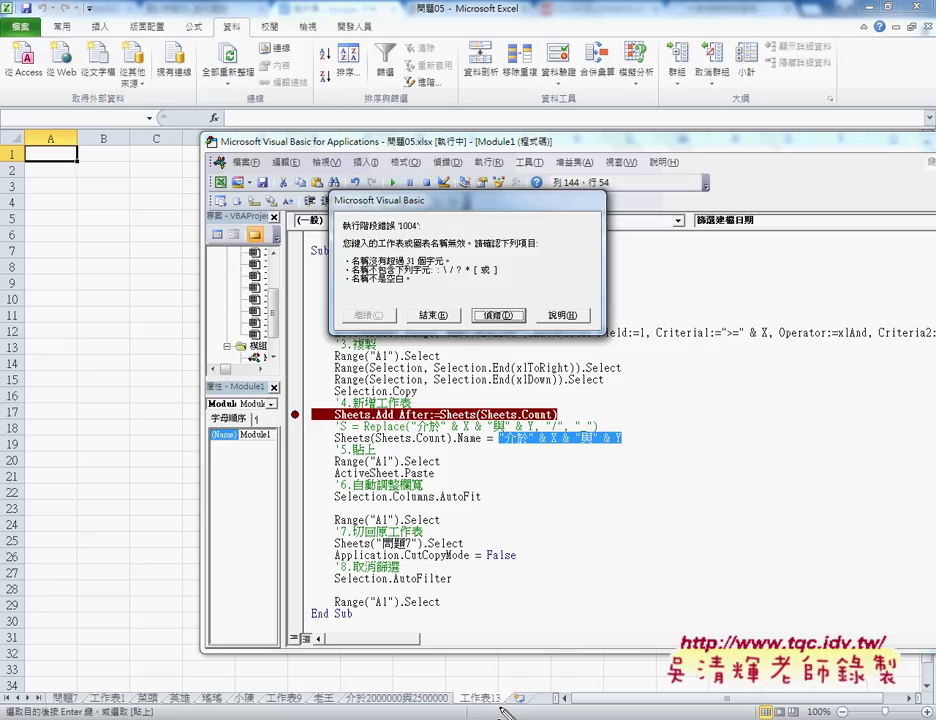
Annotate the new 工作表13 sheet and the error's forbidden-characters rule, then clear the marks
mouse_move(498, 703)
mouse_down()
mouse_move(452, 690)
mouse_move(503, 711)
mouse_up()
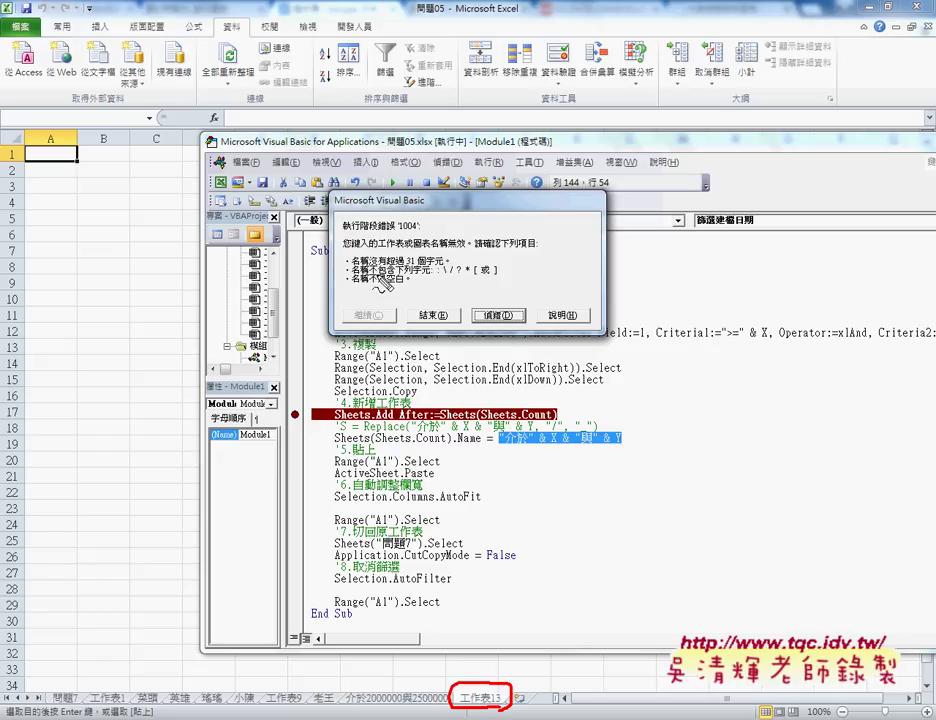
drag(350, 271, 475, 276)
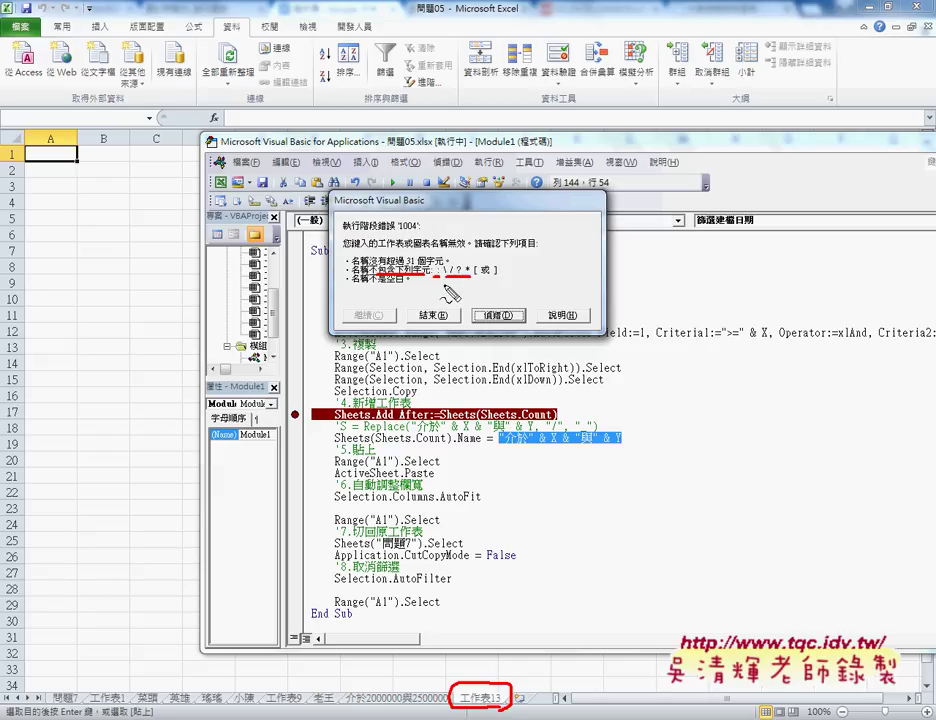
drag(456, 288, 449, 301)
key(Escape)
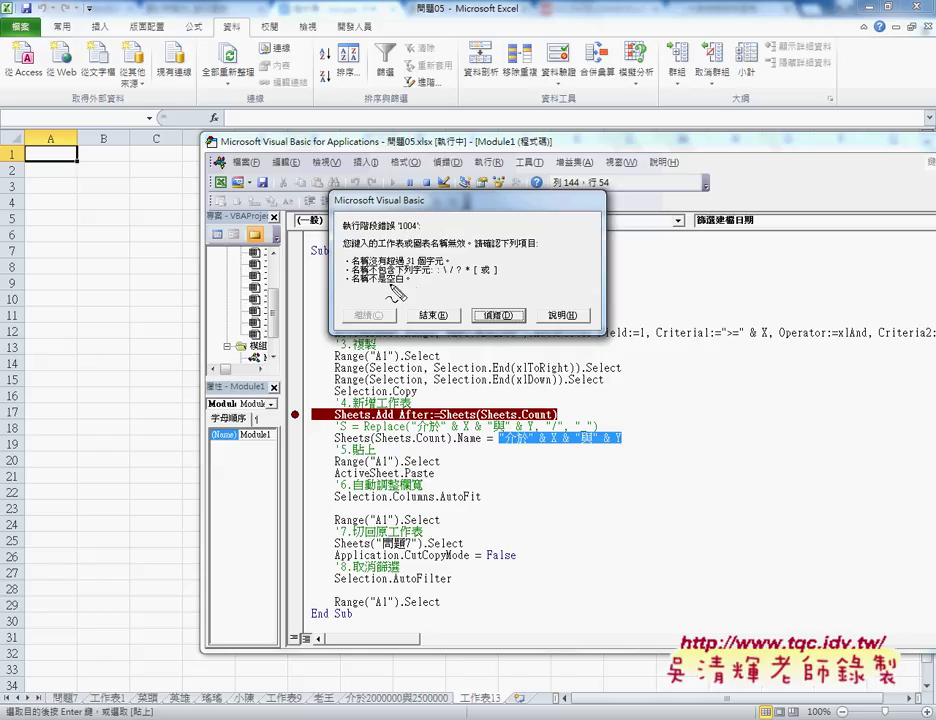
Annotate the \ and / forbidden characters and the Field:=1 argument, then clear the annotations
drag(444, 275, 454, 275)
mouse_move(460, 330)
mouse_down()
mouse_move(487, 293)
mouse_move(577, 316)
mouse_move(565, 322)
mouse_up()
mouse_move(645, 284)
mouse_down()
mouse_move(612, 345)
mouse_move(641, 339)
mouse_up()
drag(645, 286, 636, 362)
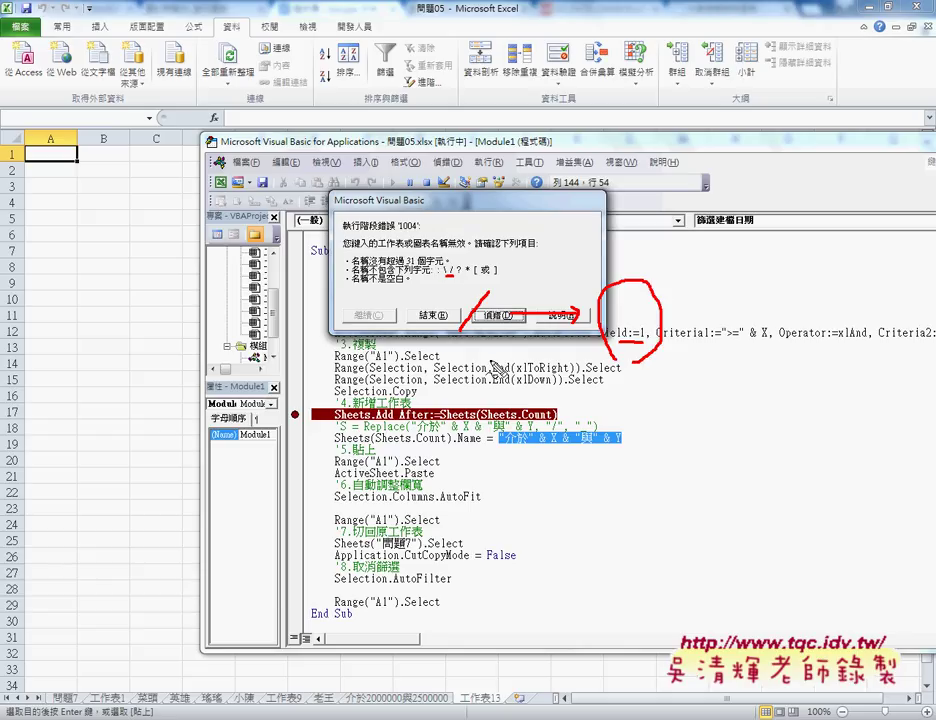
drag(497, 288, 505, 340)
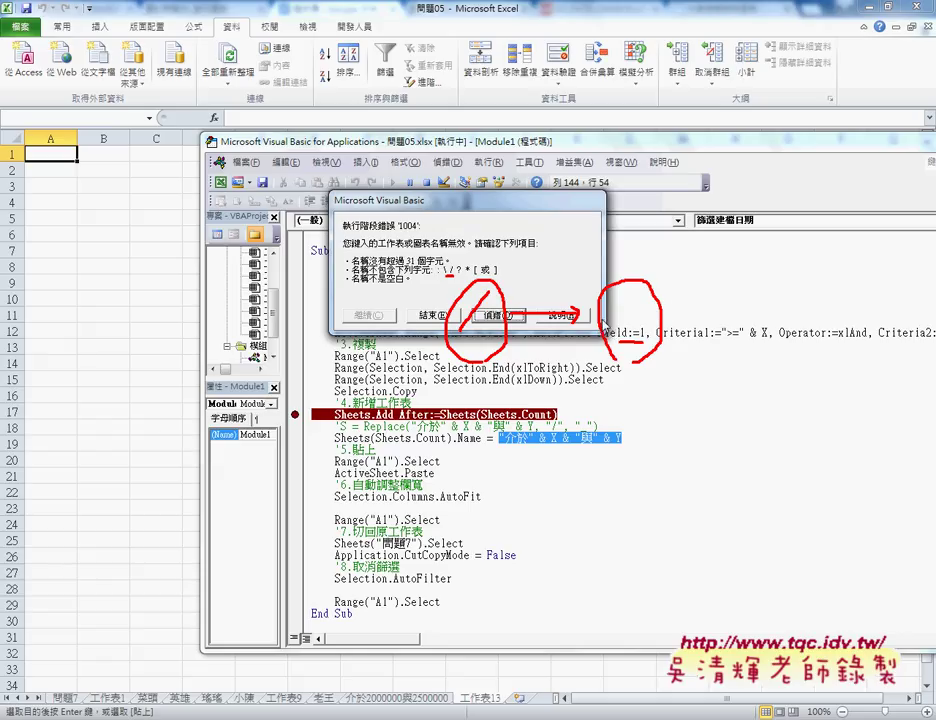
key(Escape)
Enter debug mode, uncomment line 18, and select its Replace call to the line end
key(Return)
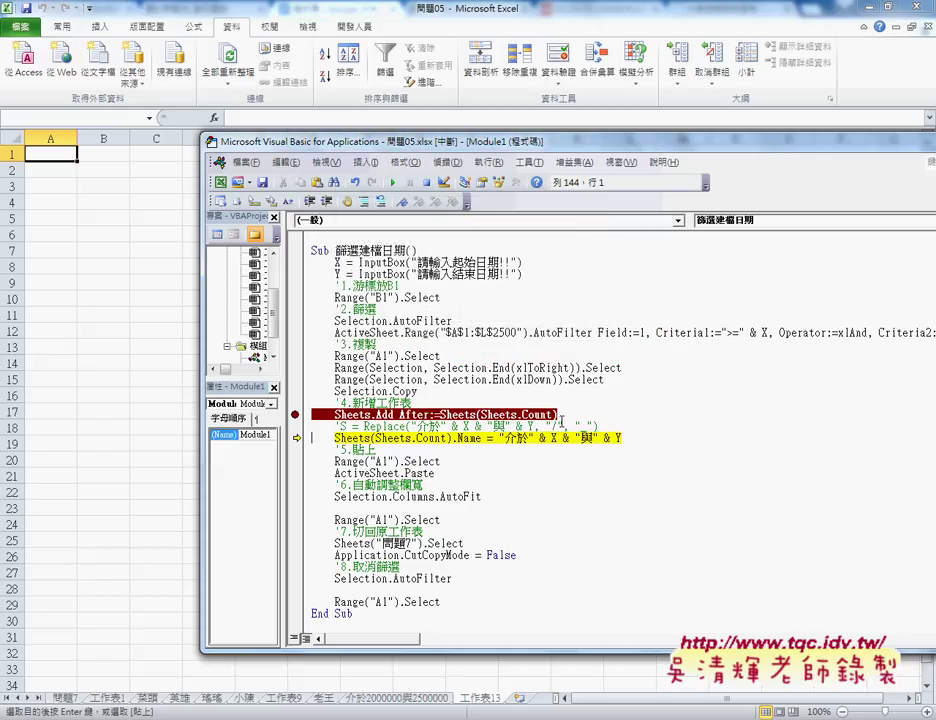
click(338, 426)
key(BackSpace)
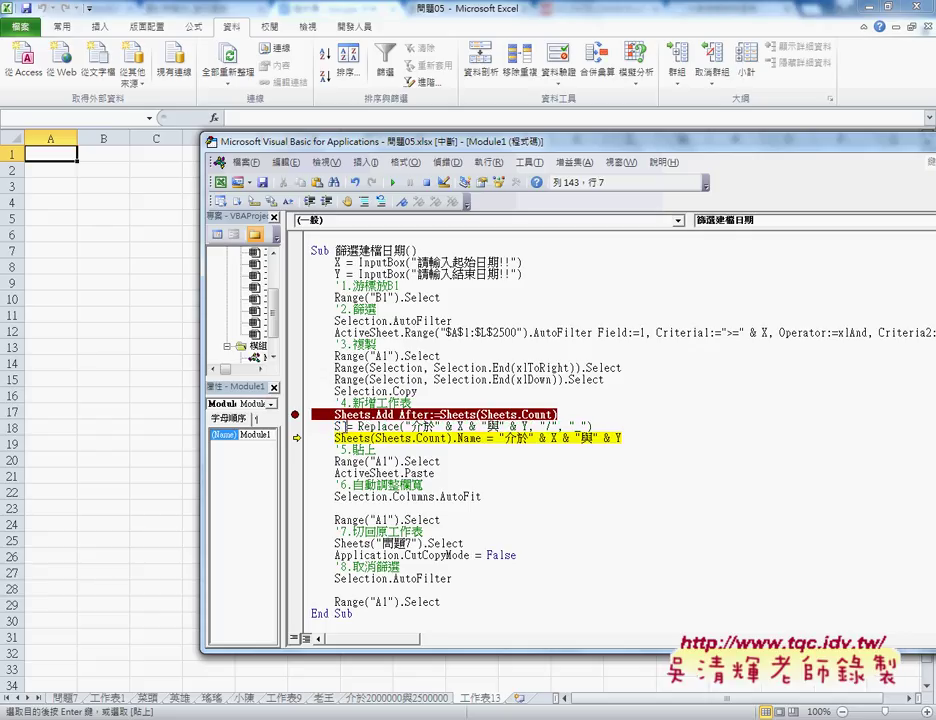
double_click(340, 426)
double_click(378, 426)
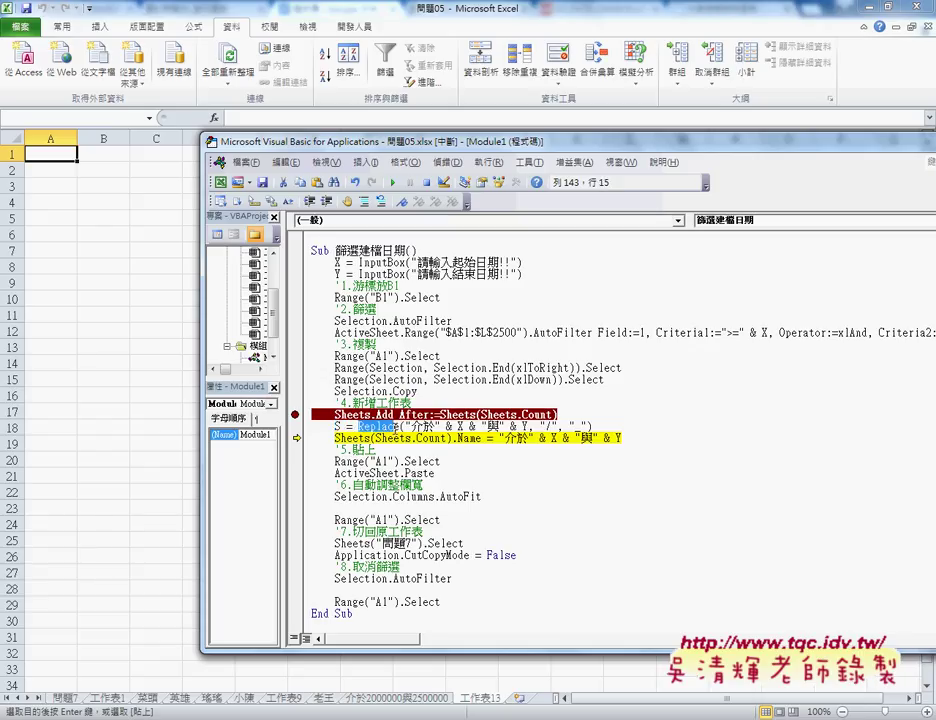
click(359, 426)
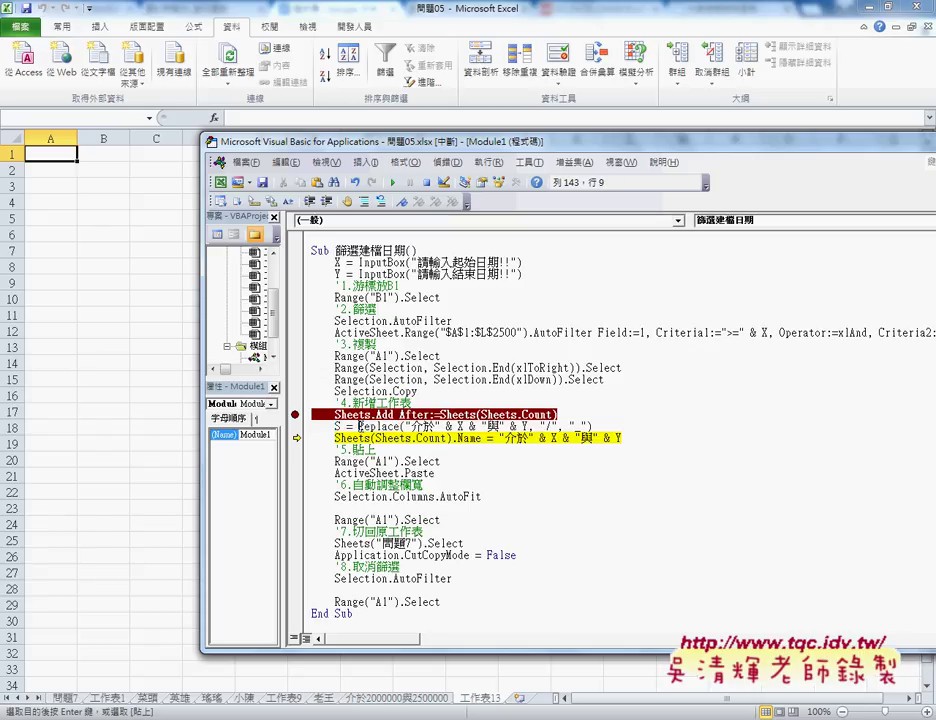
drag(359, 426, 620, 427)
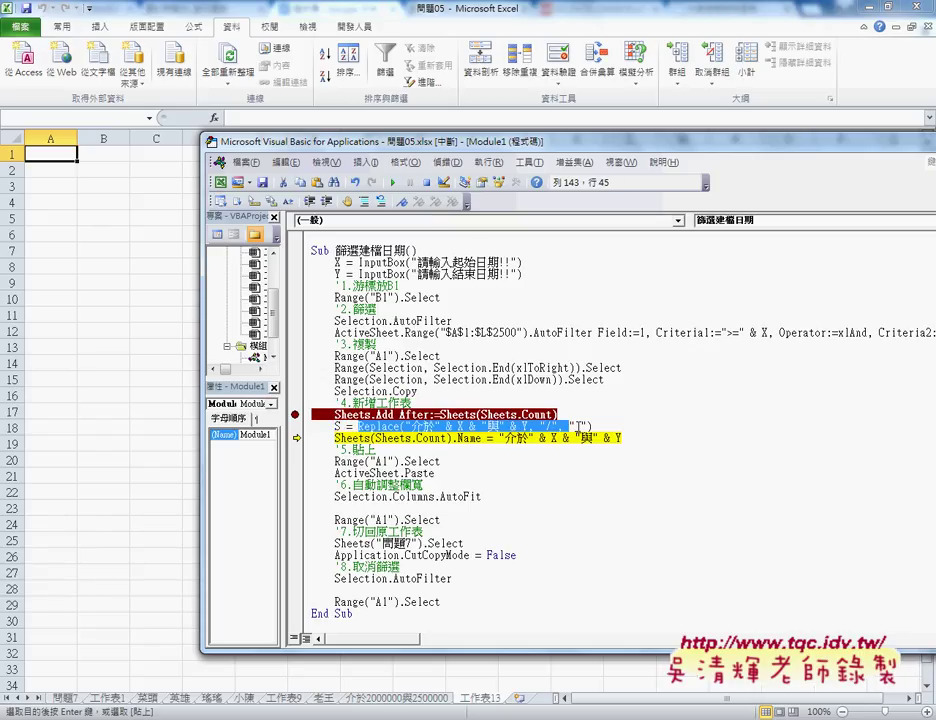
Replace the selection with vba.Replace via IntelliSense and open the Replace function help
text(v)
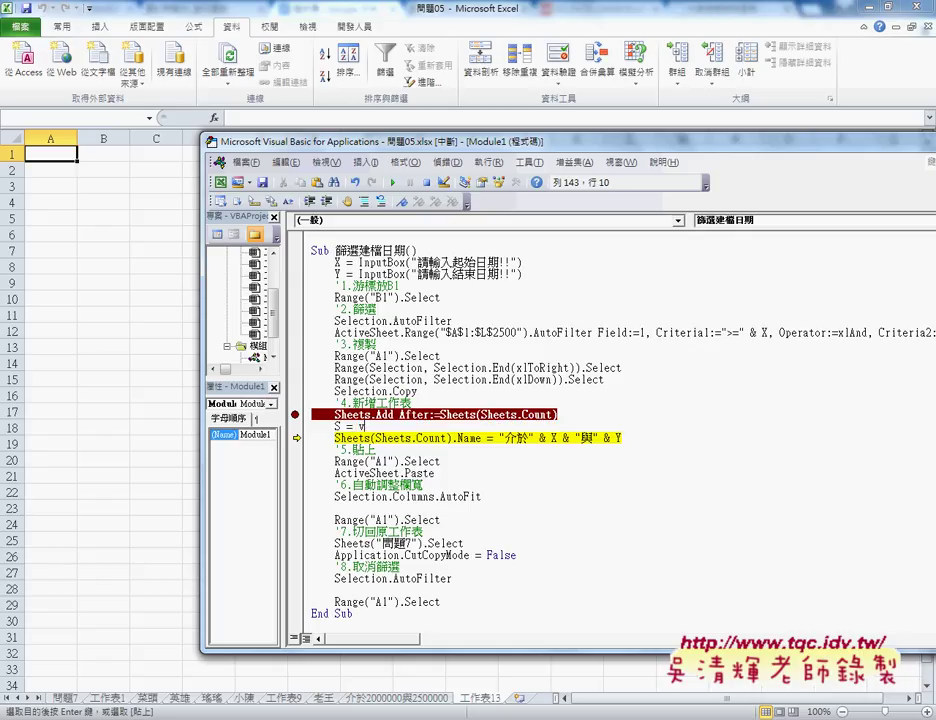
text(ba)
text(.r)
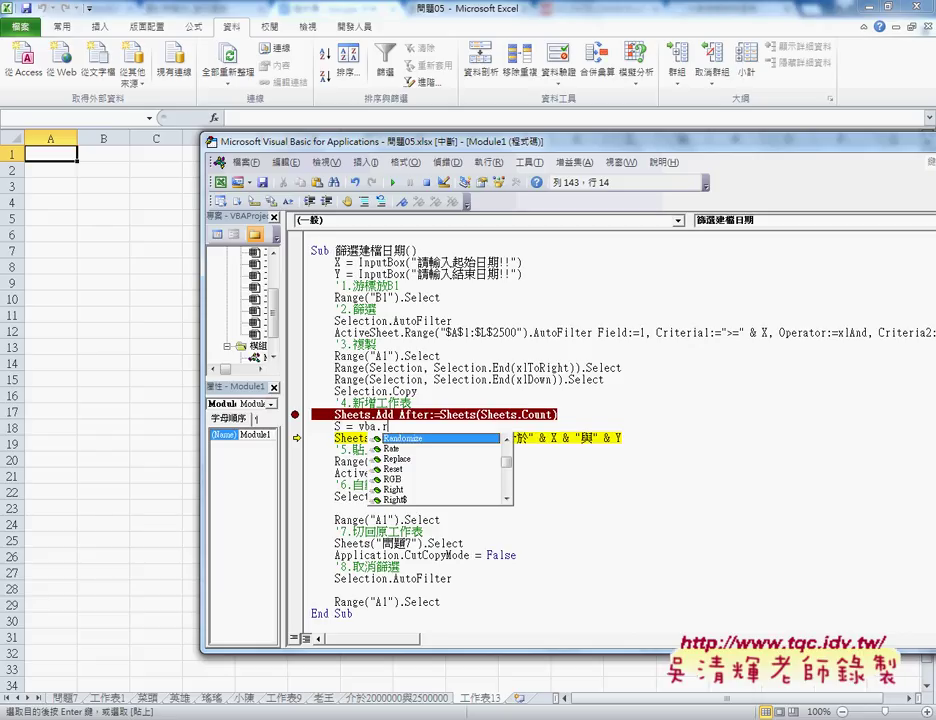
text(e)
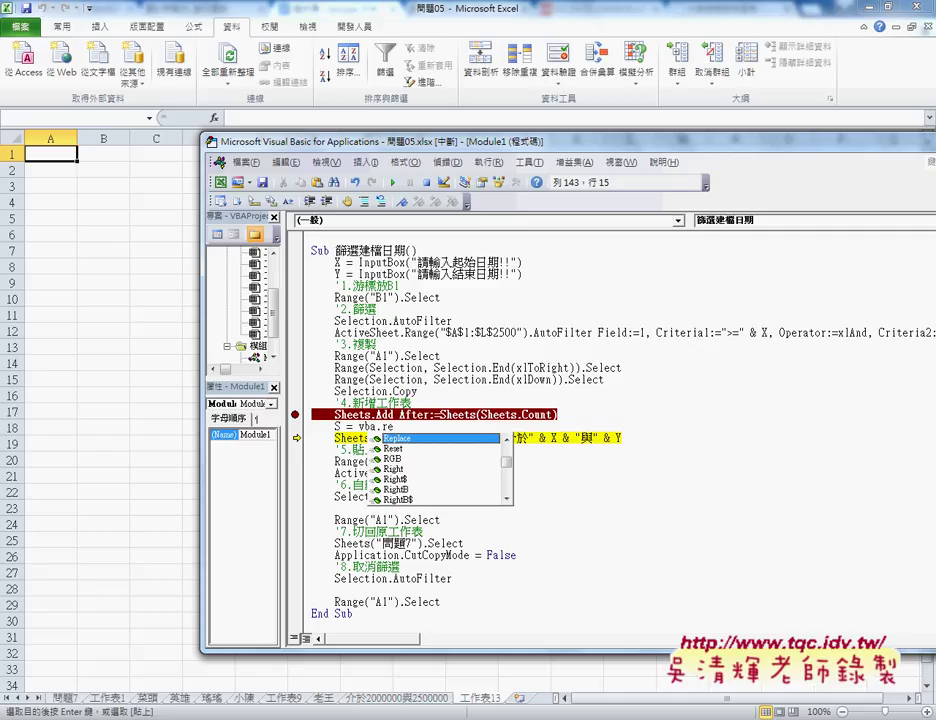
key(space)
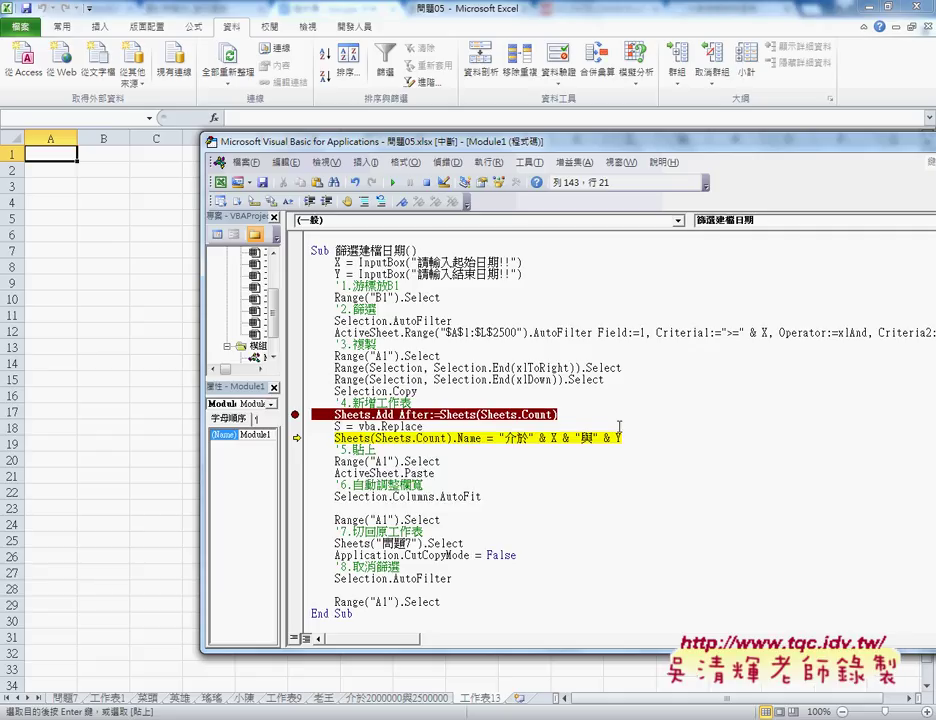
key(BackSpace)
key(Left)
key(Left)
key(F1)
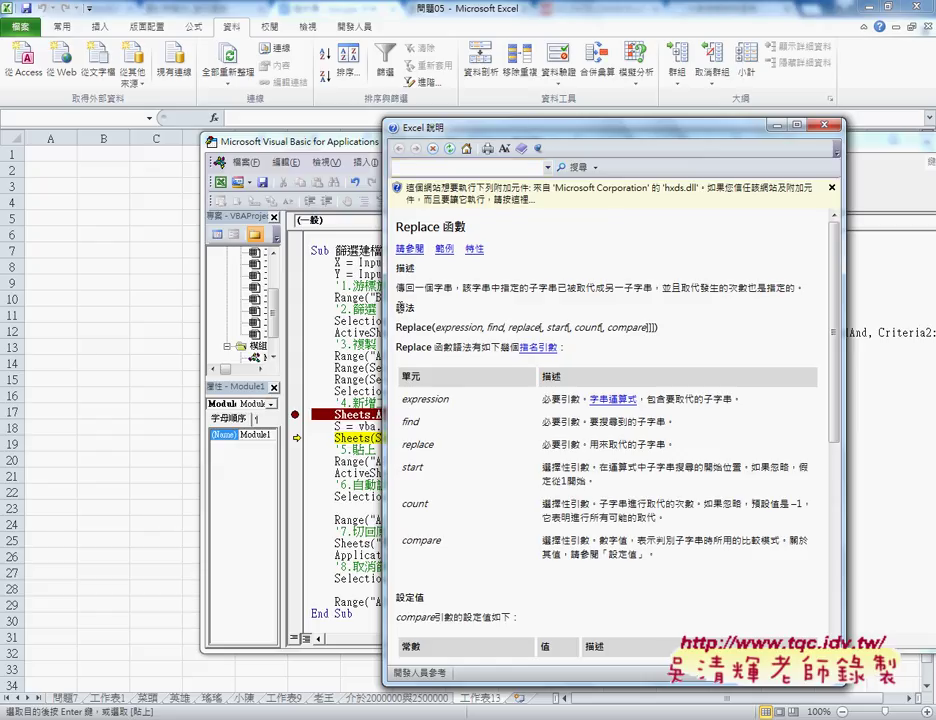
double_click(405, 308)
double_click(430, 327)
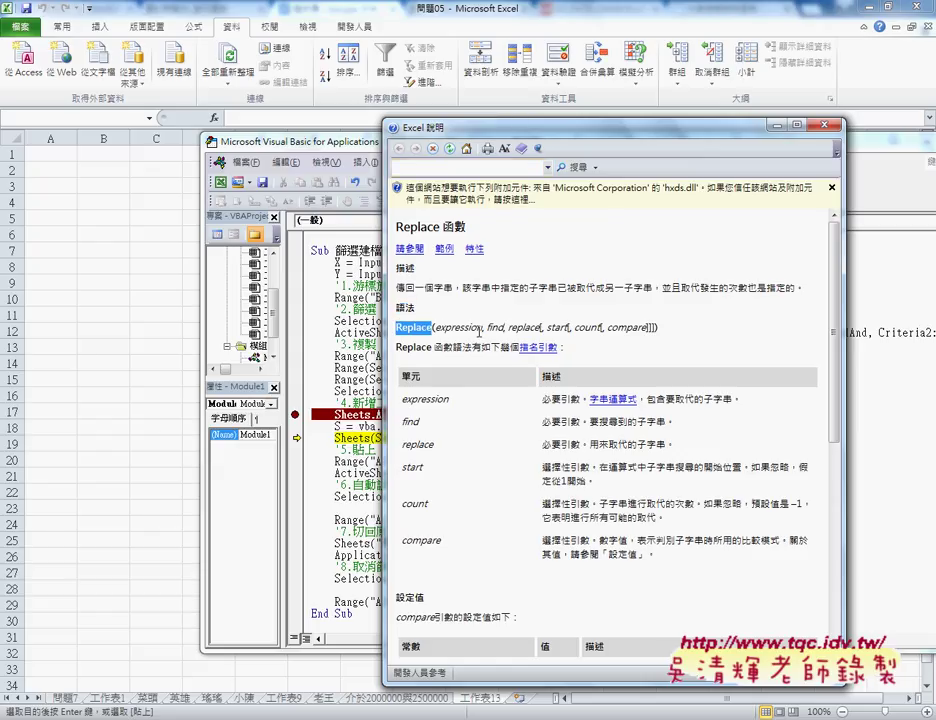
drag(459, 327, 482, 327)
double_click(460, 328)
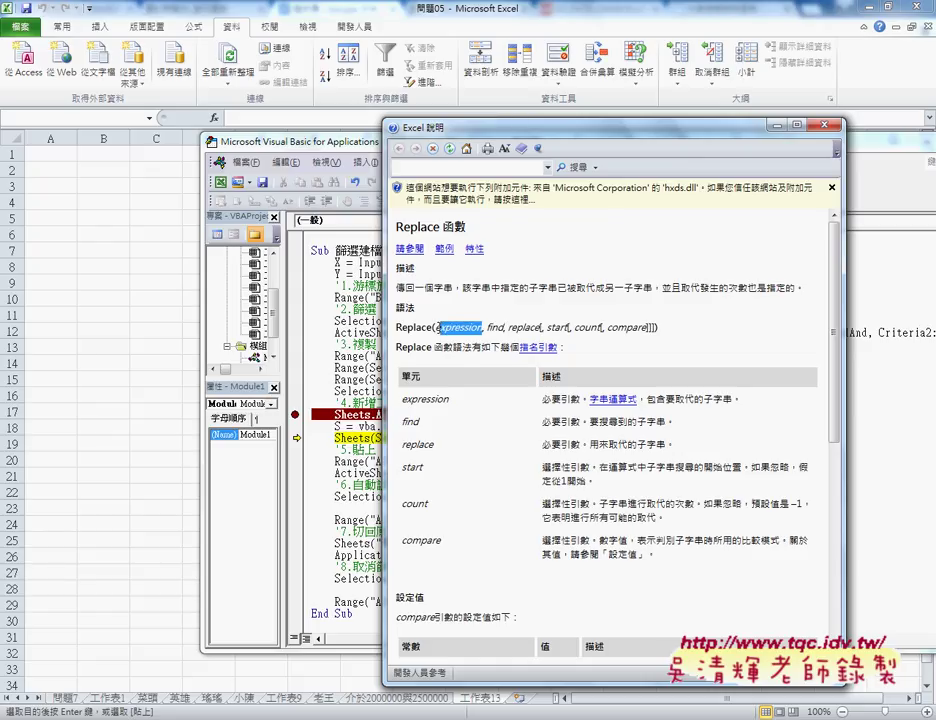
double_click(496, 328)
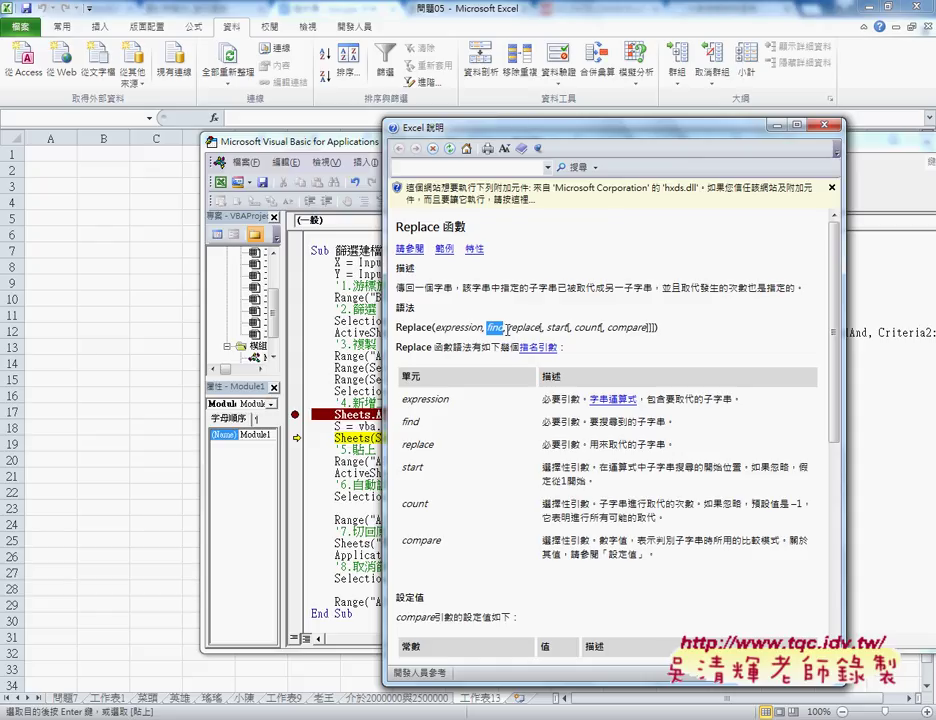
mouse_move(508, 328)
mouse_down()
mouse_move(646, 329)
mouse_move(760, 367)
mouse_up()
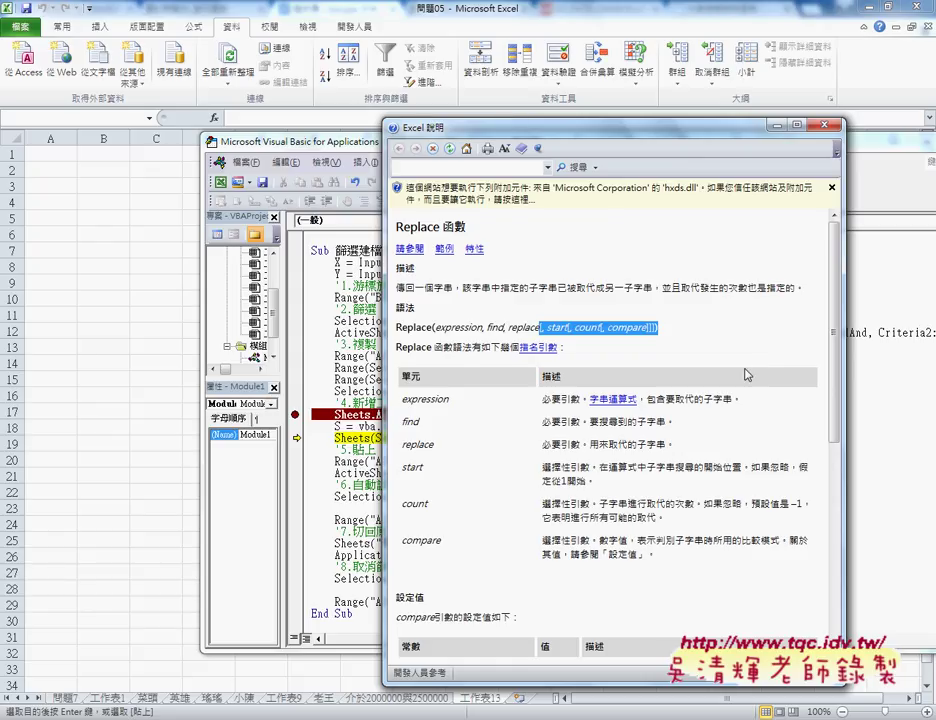
mouse_move(401, 376)
mouse_down()
mouse_move(421, 377)
mouse_move(613, 494)
mouse_up()
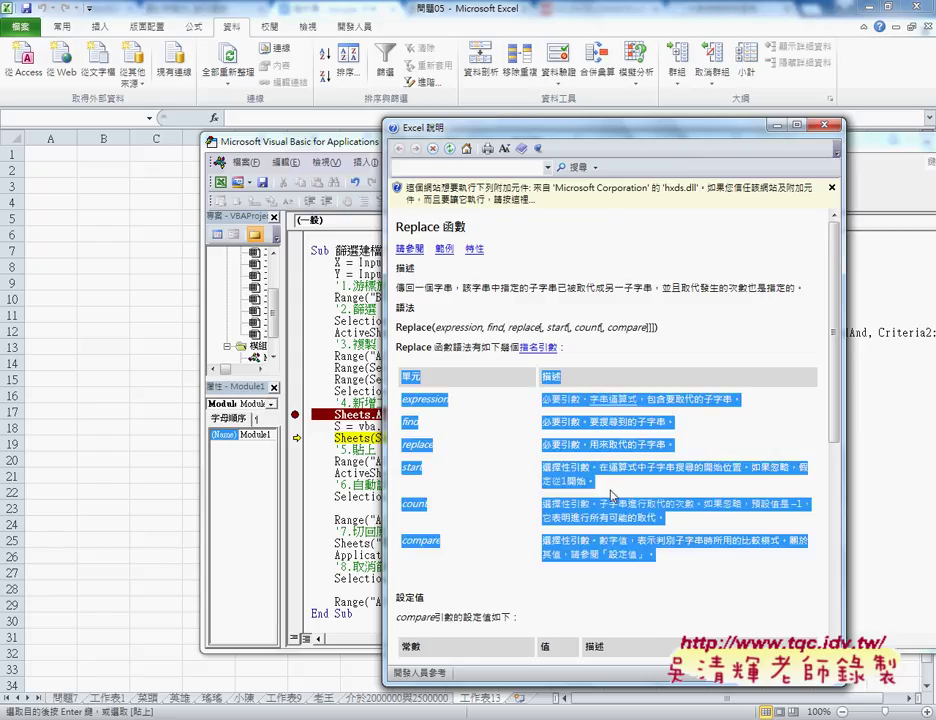
click(444, 252)
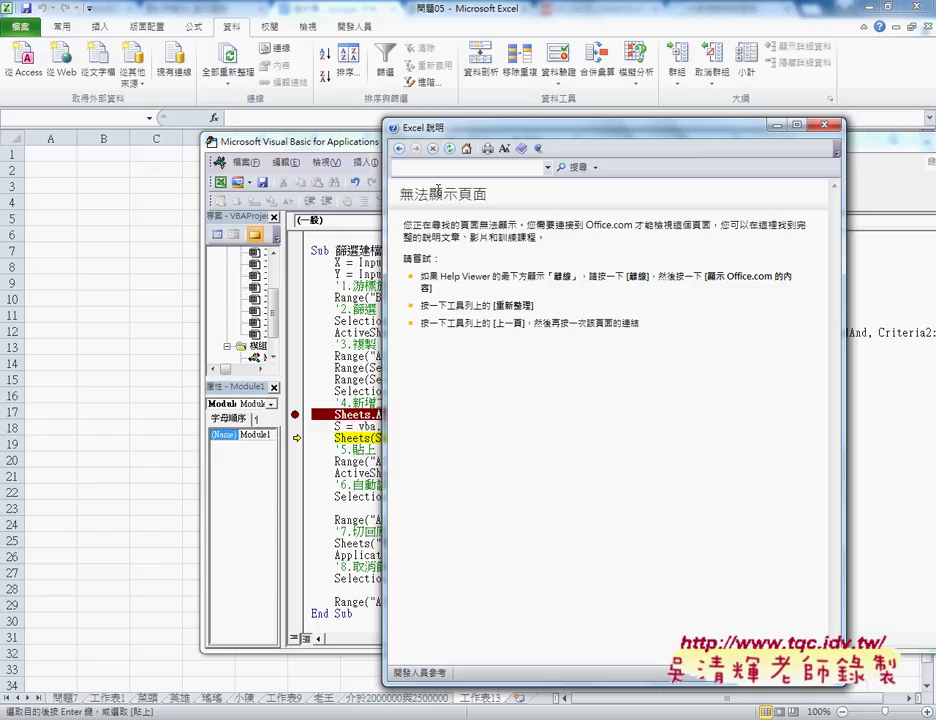
drag(467, 198, 397, 199)
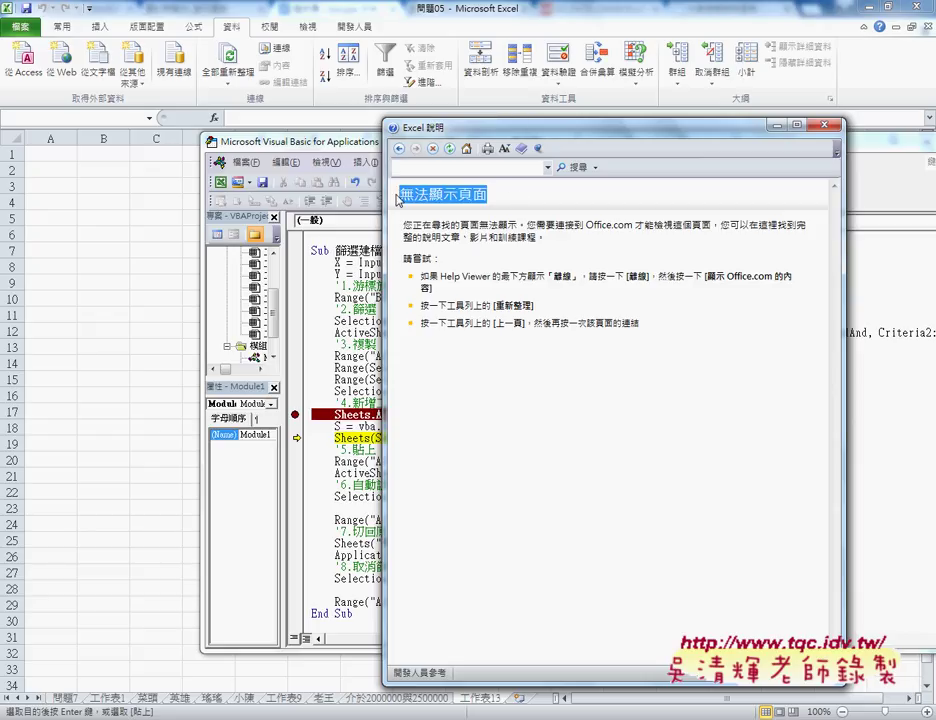
click(399, 148)
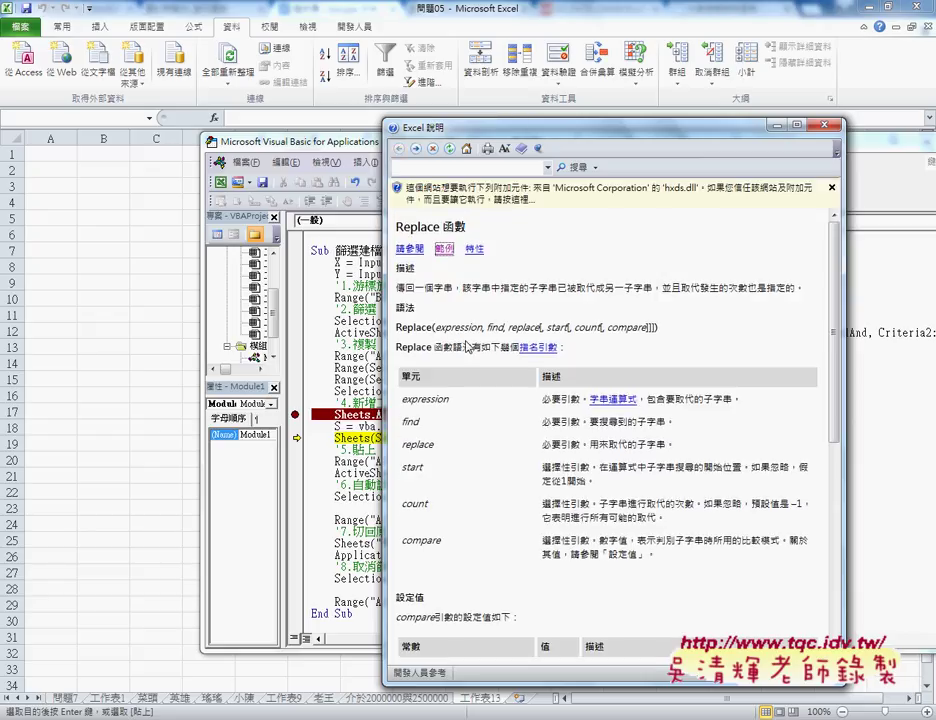
scroll(466, 346, down, 3)
scroll(480, 300, up, 3)
click(507, 198)
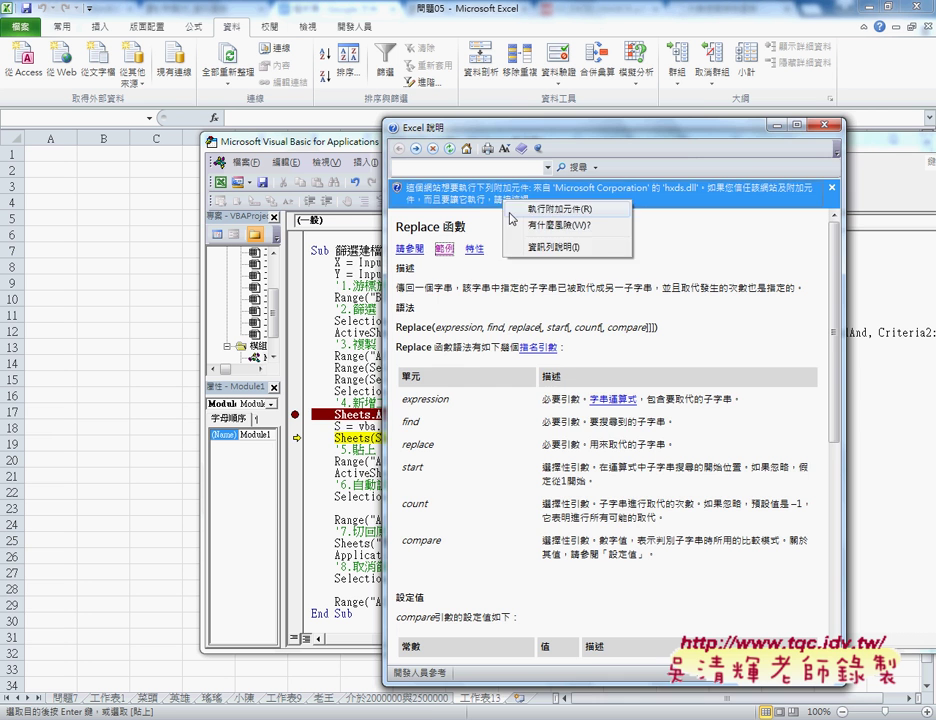
click(545, 209)
click(529, 376)
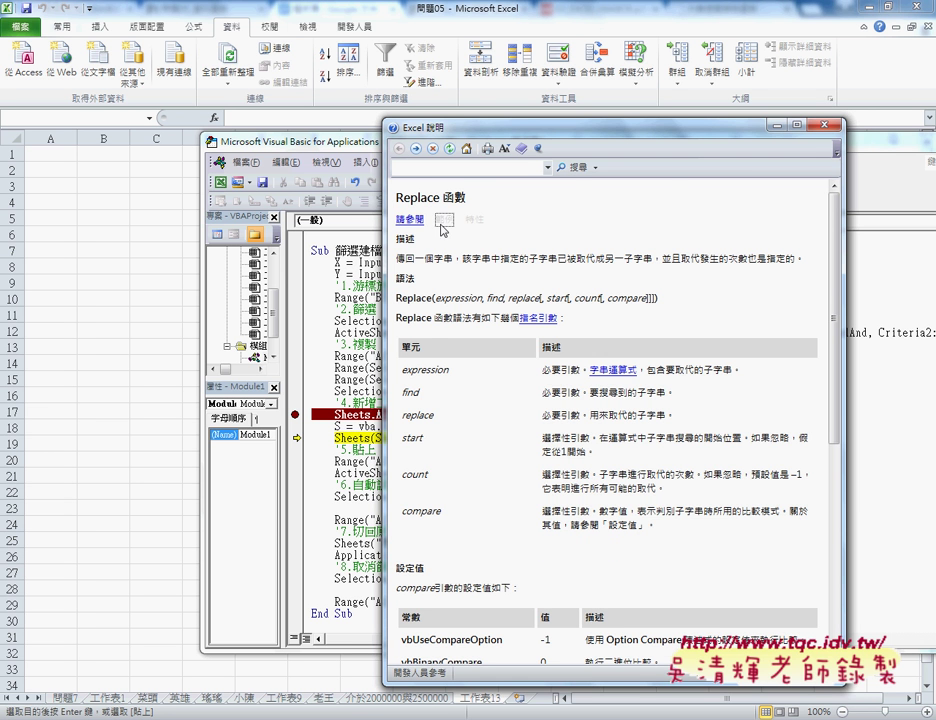
scroll(440, 280, down, 5)
scroll(436, 350, down, 3)
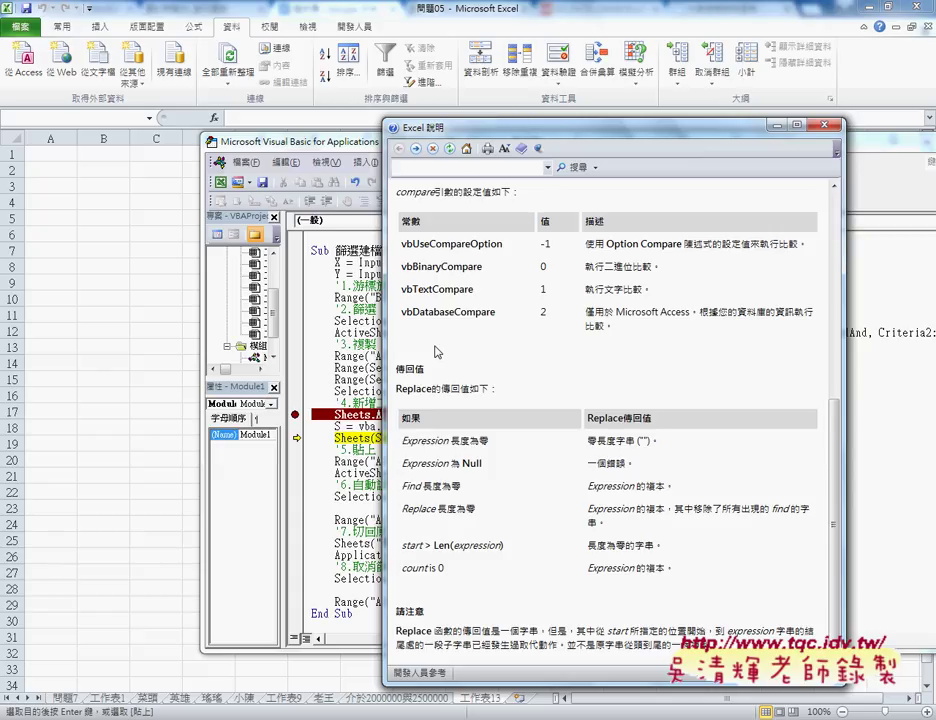
scroll(436, 350, up, 8)
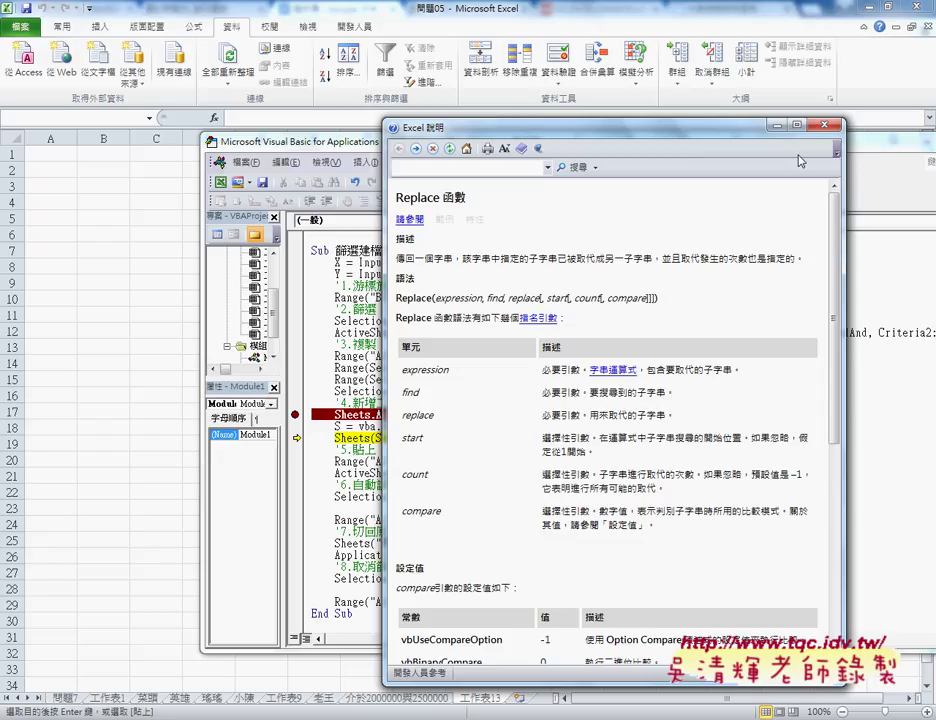
Close the help and complete VBA.Replace with the "/" and "_" arguments
click(822, 124)
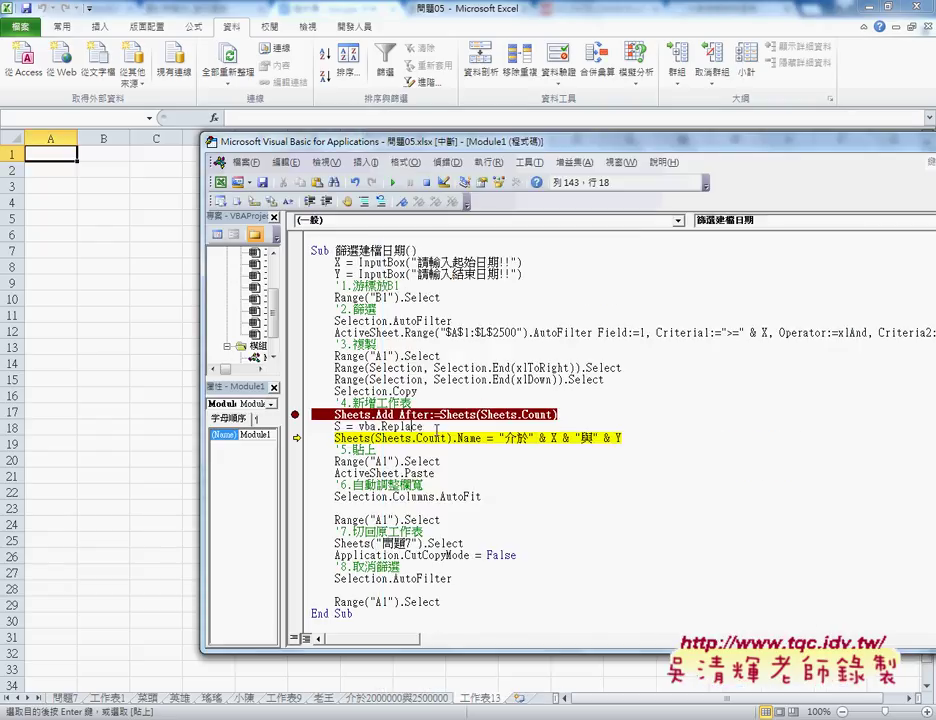
click(444, 428)
text(()
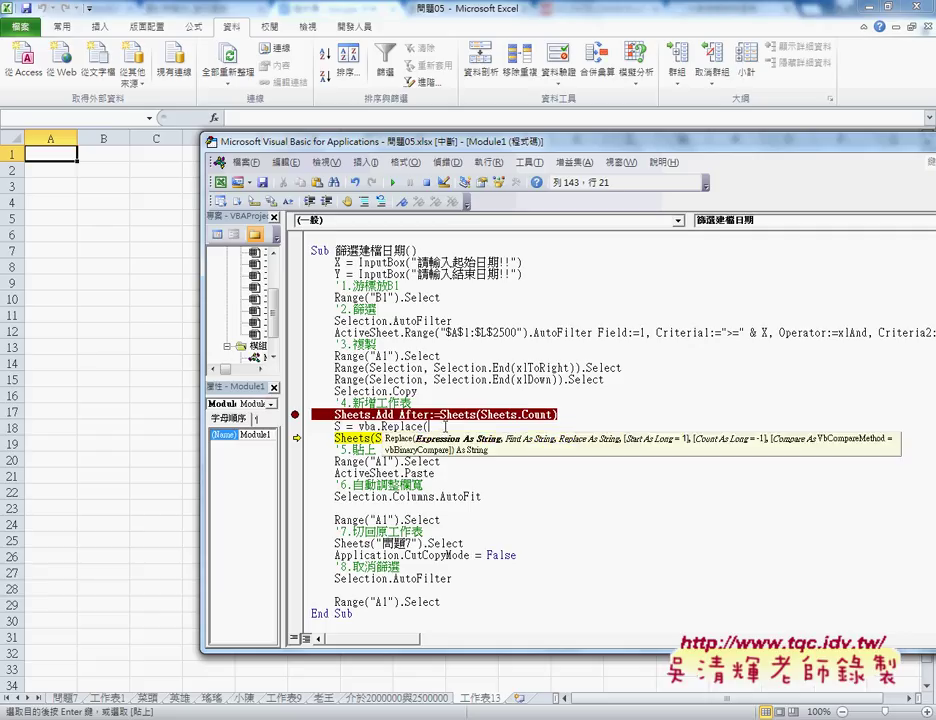
click(654, 547)
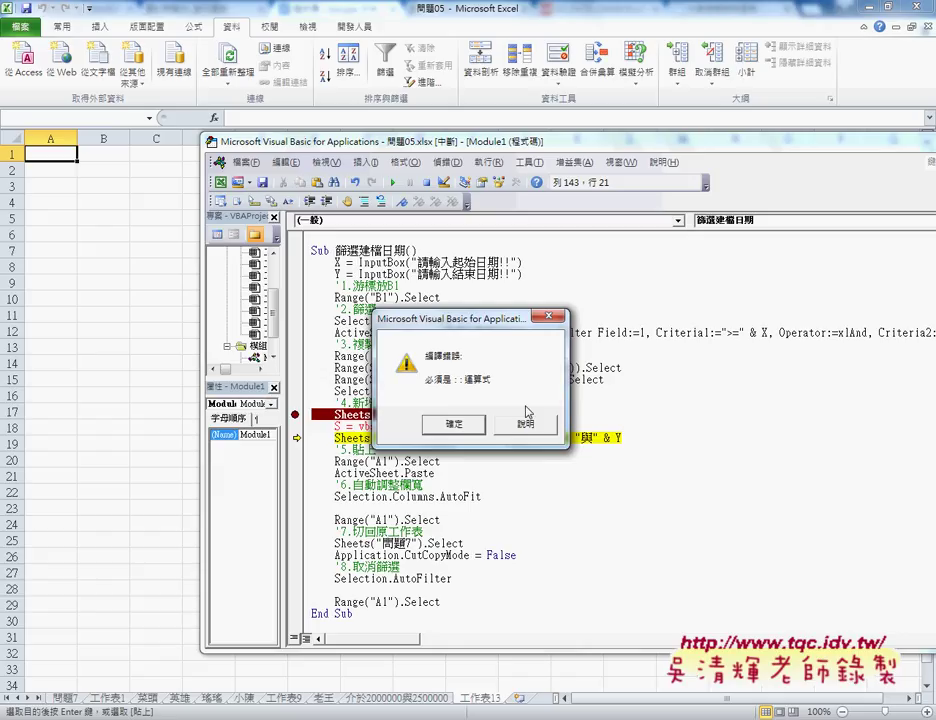
click(477, 428)
mouse_move(630, 438)
mouse_down()
mouse_move(464, 438)
mouse_move(430, 426)
mouse_up()
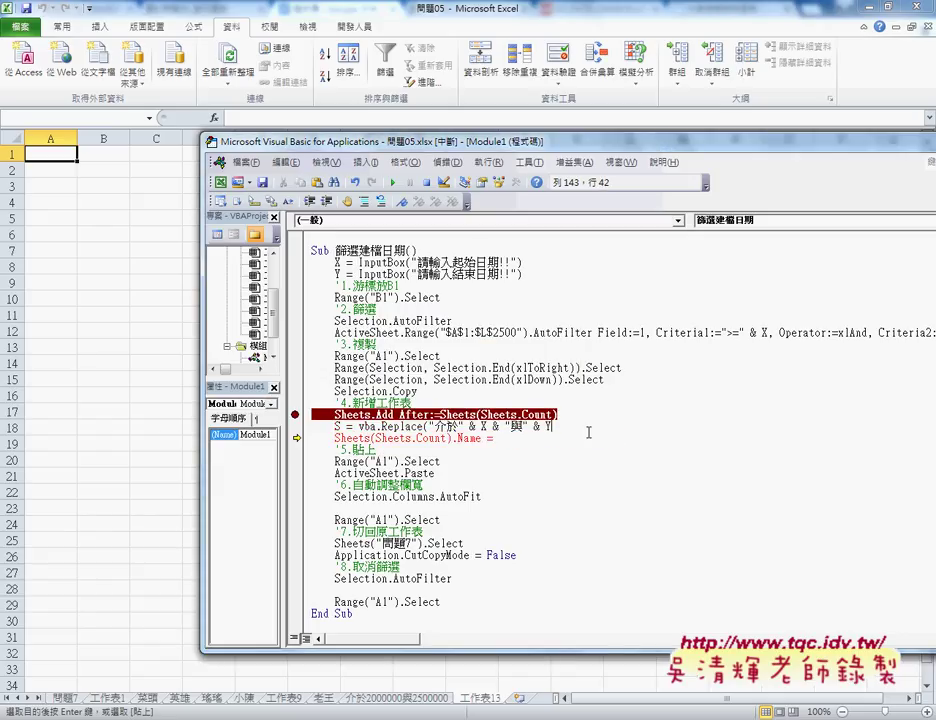
text(,")
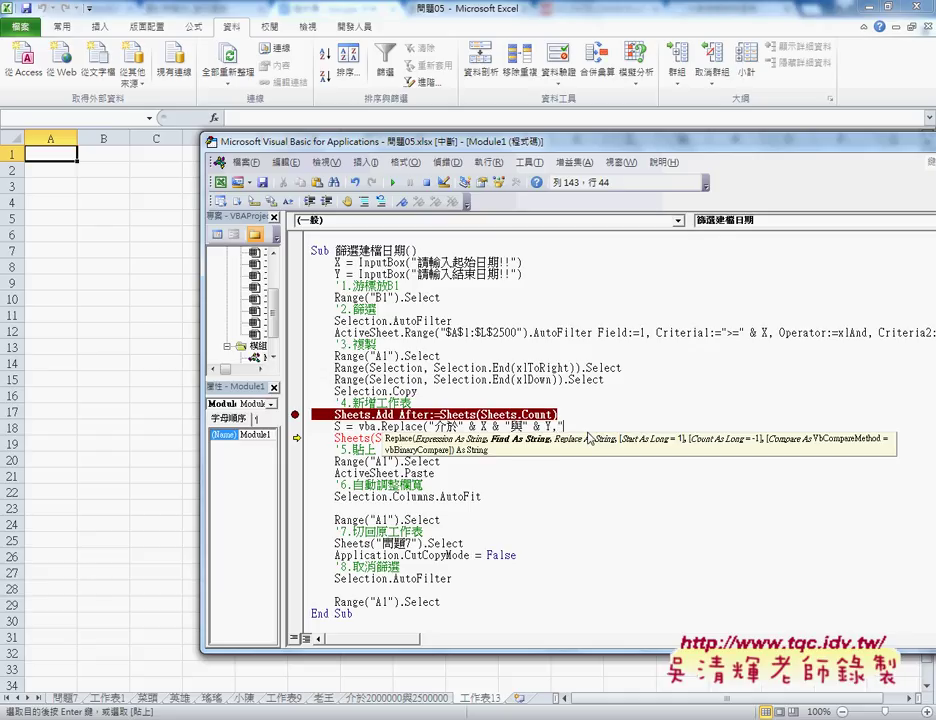
text(/)
text(",)
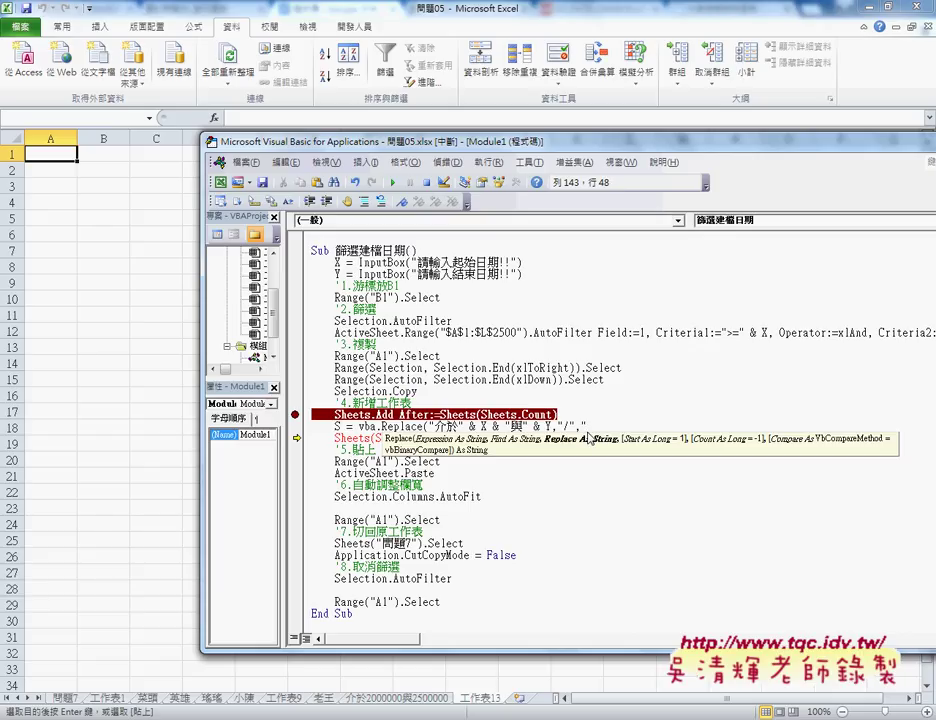
text("")
text(_)
text())
Name the new sheet S on the rename line and move execution back to the Replace line
key(Down)
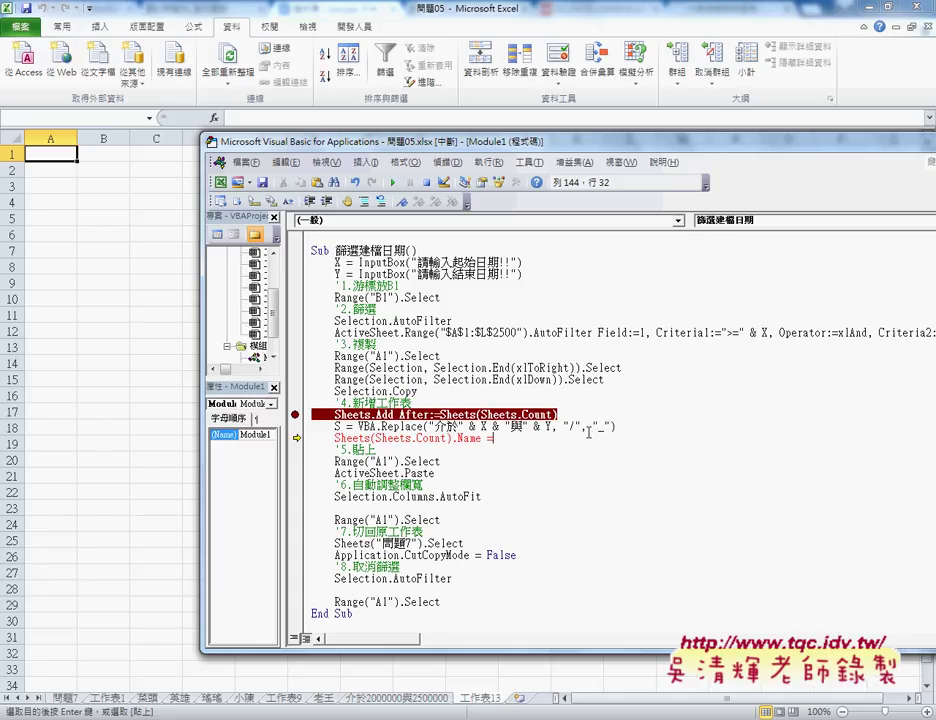
text(S)
click(441, 520)
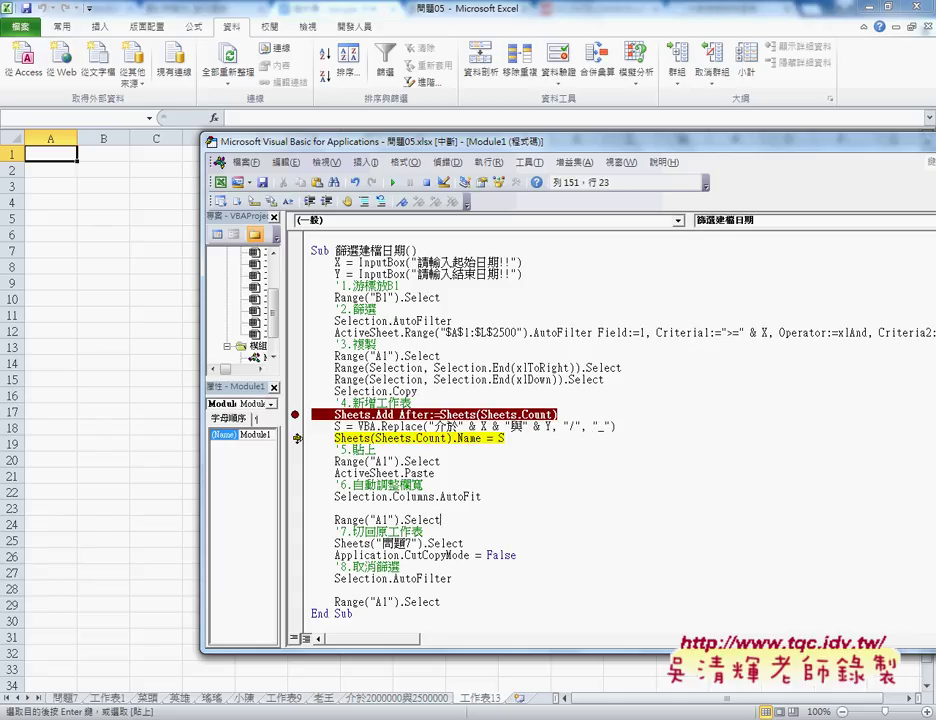
drag(297, 437, 297, 426)
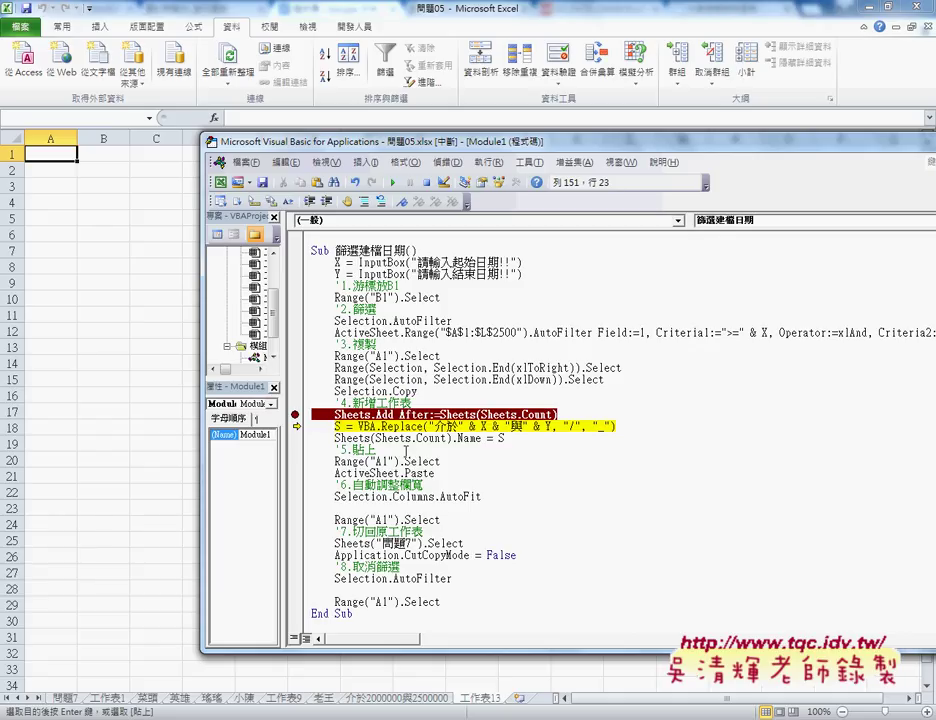
Step through the Replace and rename lines, checking S, then run the rest with F5
key(F8)
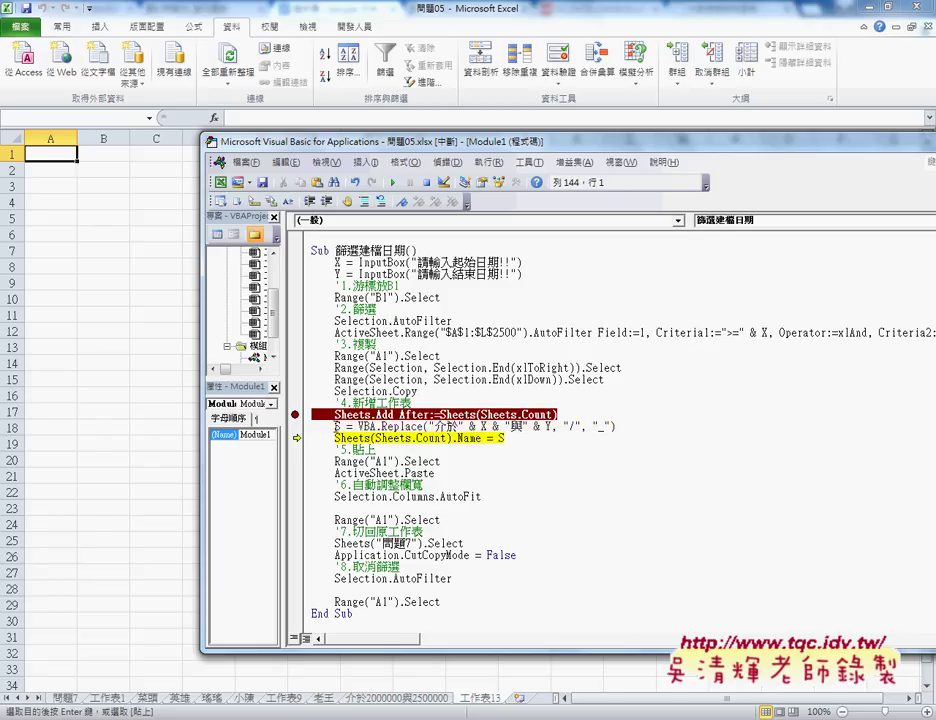
mouse_move(337, 427)
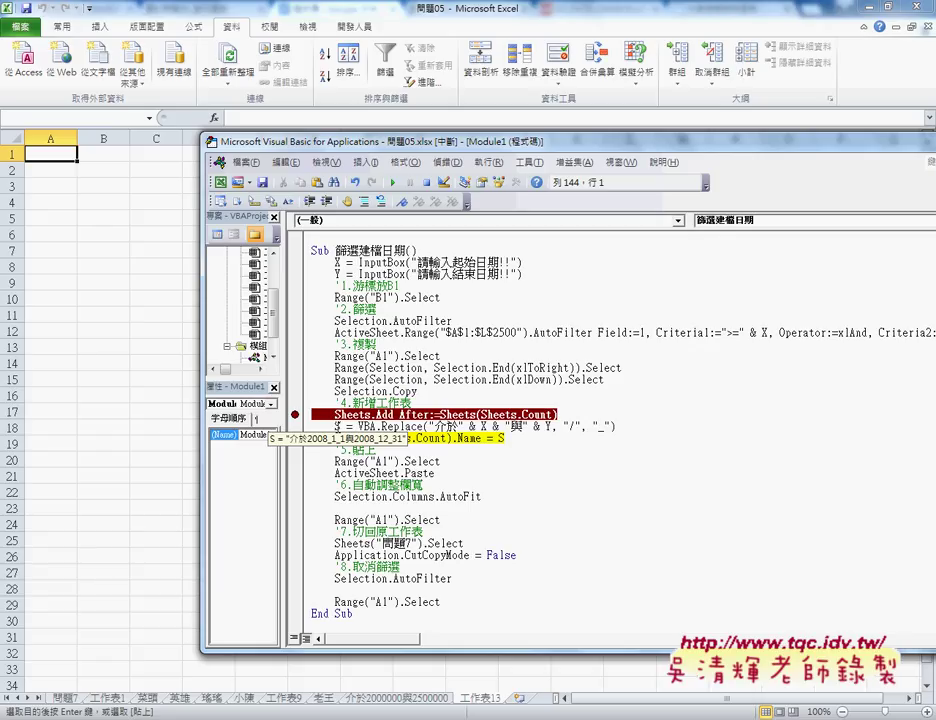
key(F8)
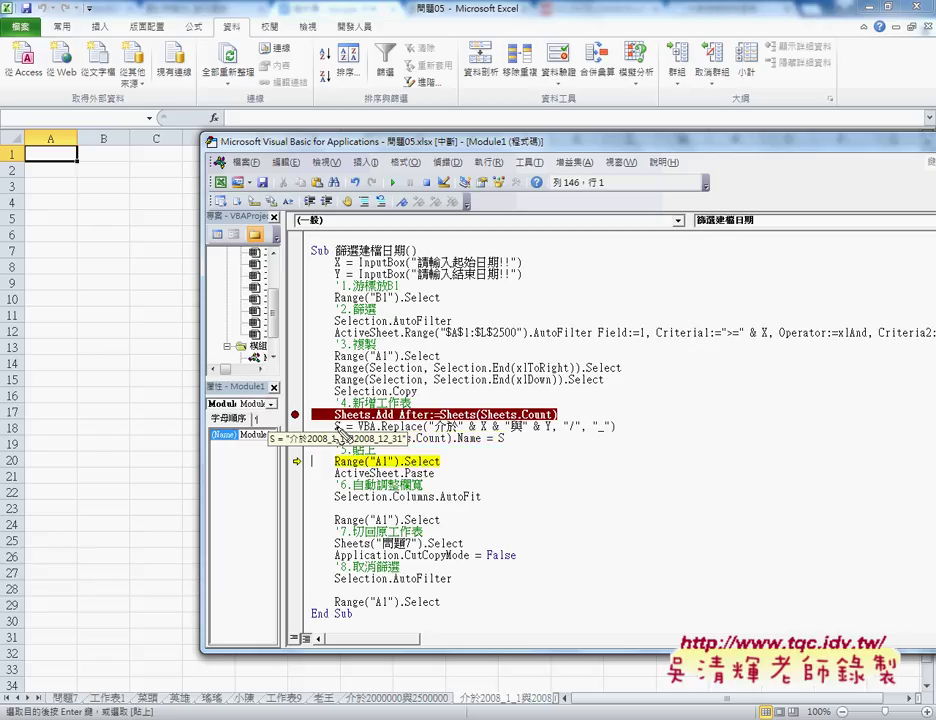
mouse_move(503, 447)
mouse_down()
mouse_move(509, 640)
mouse_move(578, 698)
mouse_up()
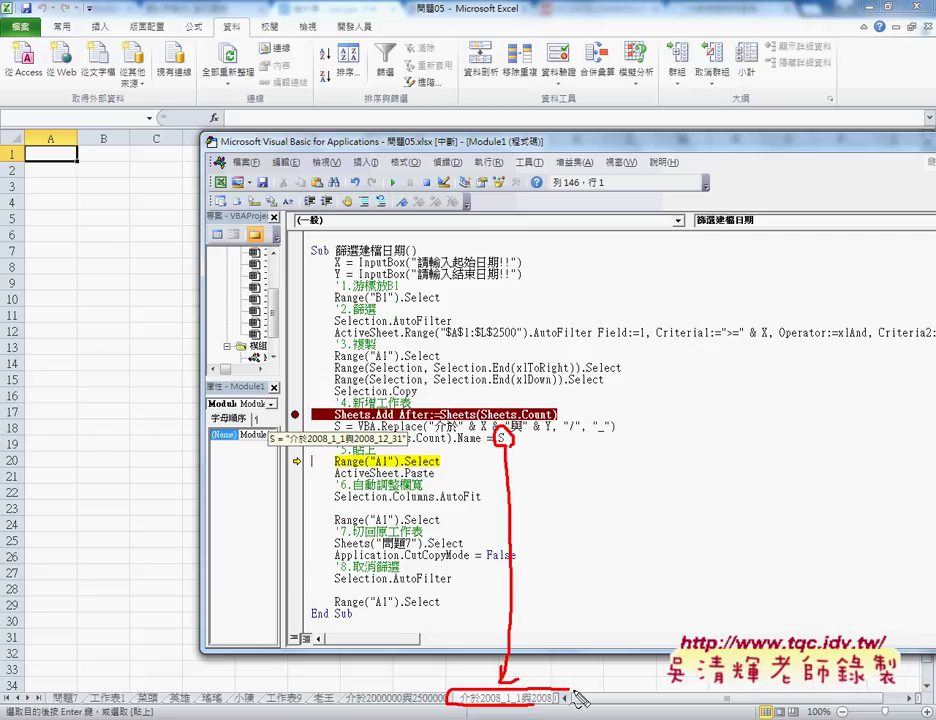
key(Escape)
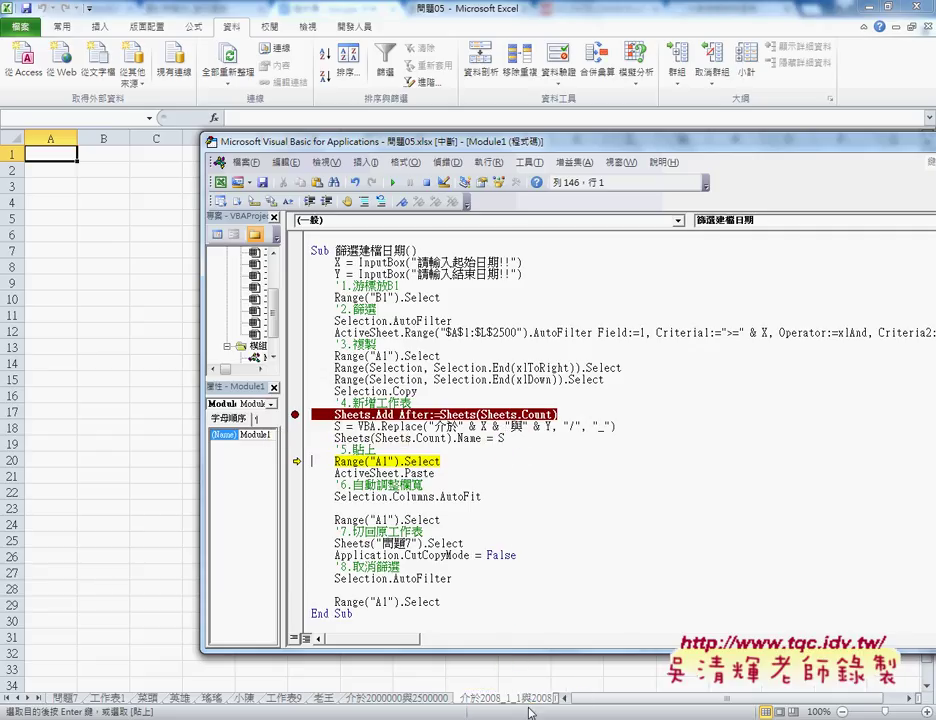
key(F5)
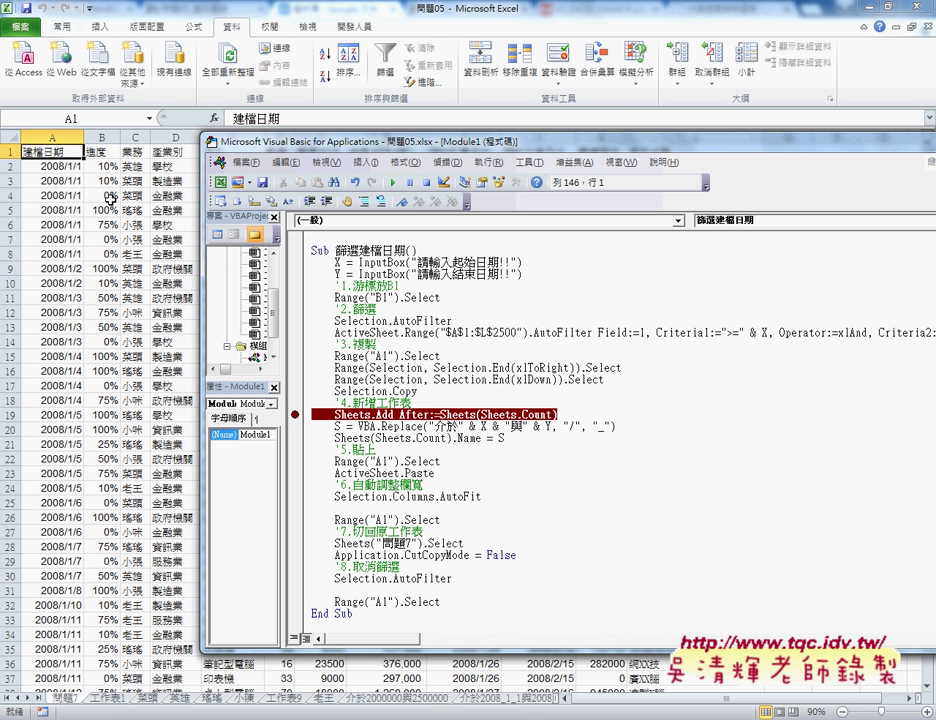
Check the copied dates in A2:A24 on the new sheet, then return to the macro code
click(522, 705)
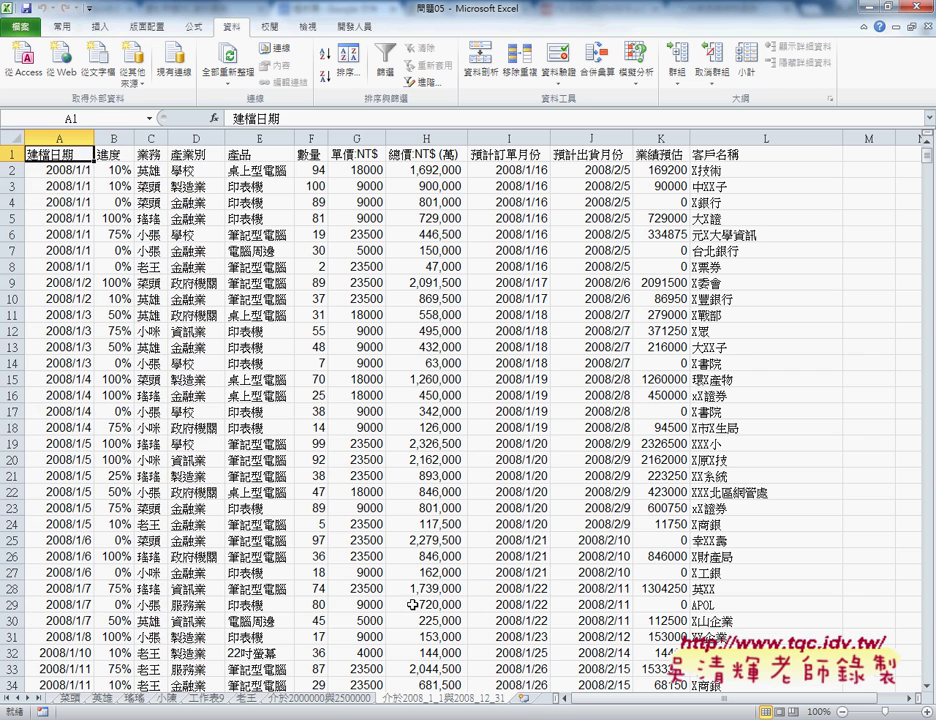
drag(70, 170, 80, 527)
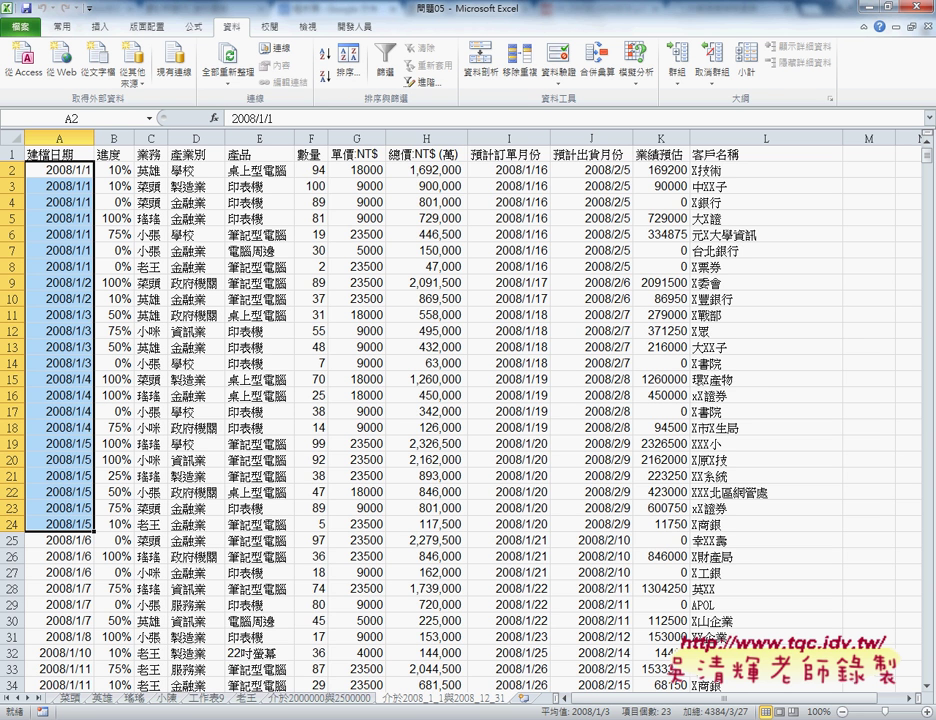
click(461, 651)
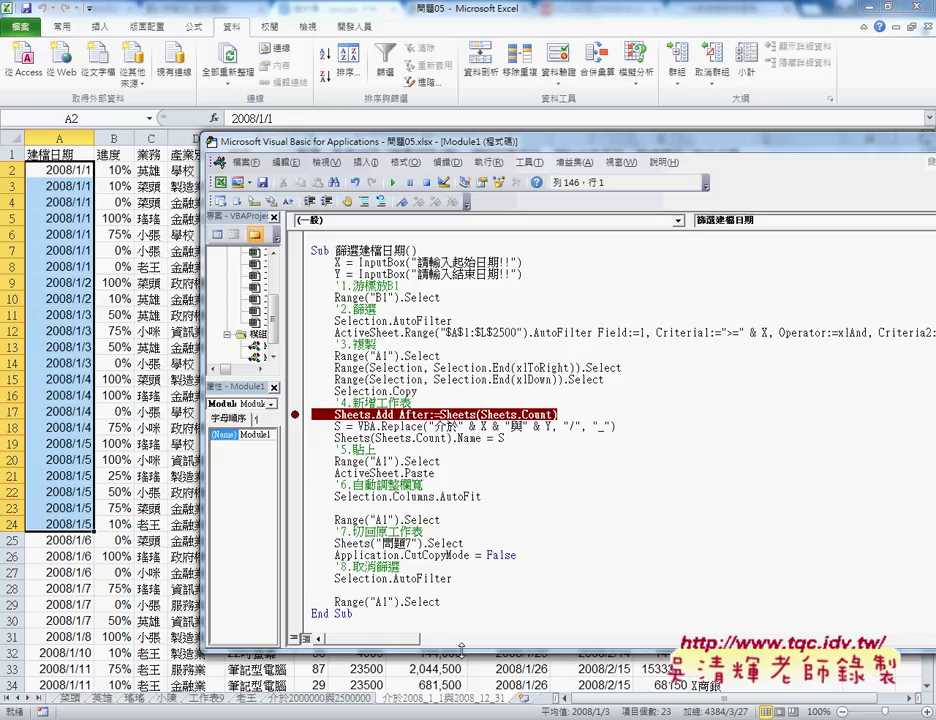
Remove the Sheets.Add breakpoint, scroll through the code, and widen the Project Explorer
click(295, 414)
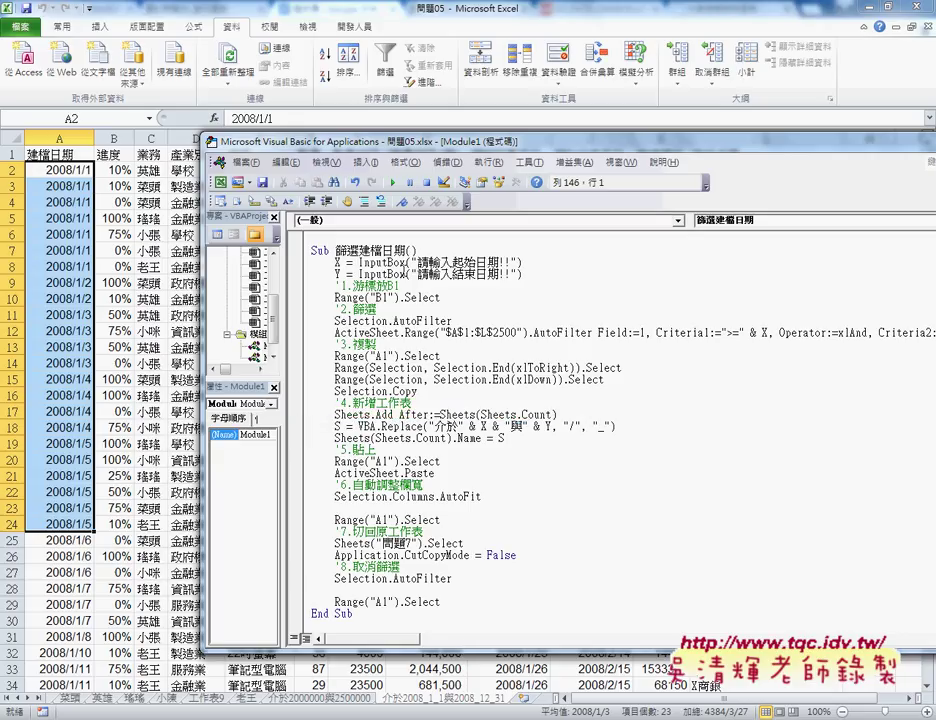
drag(358, 250, 409, 250)
scroll(405, 504, up, 4)
scroll(405, 504, up, 3)
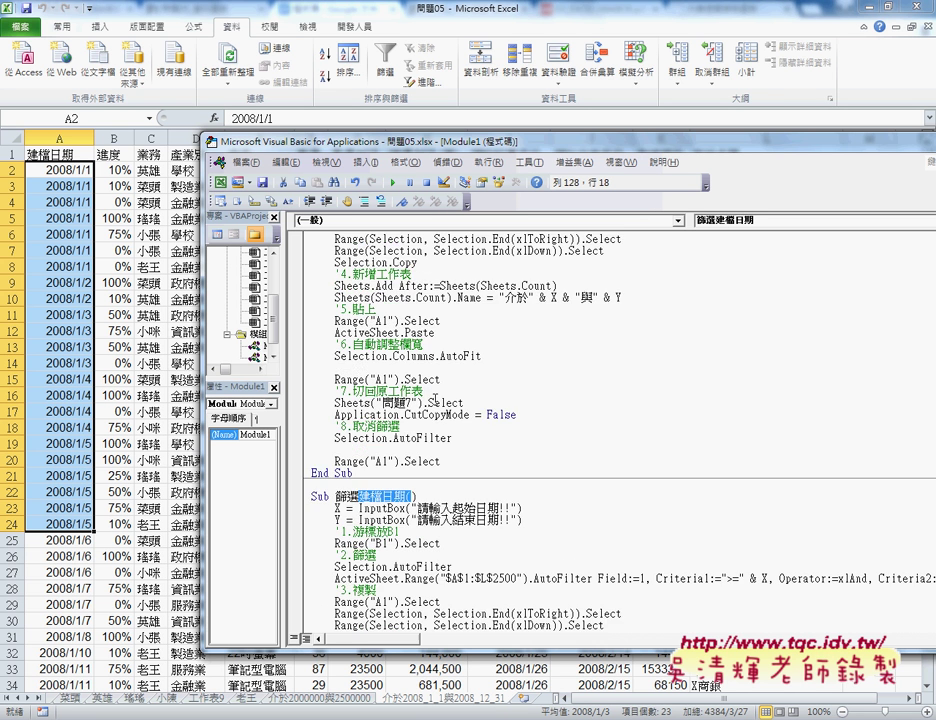
scroll(405, 504, up, 5)
scroll(405, 504, down, 7)
scroll(405, 504, down, 3)
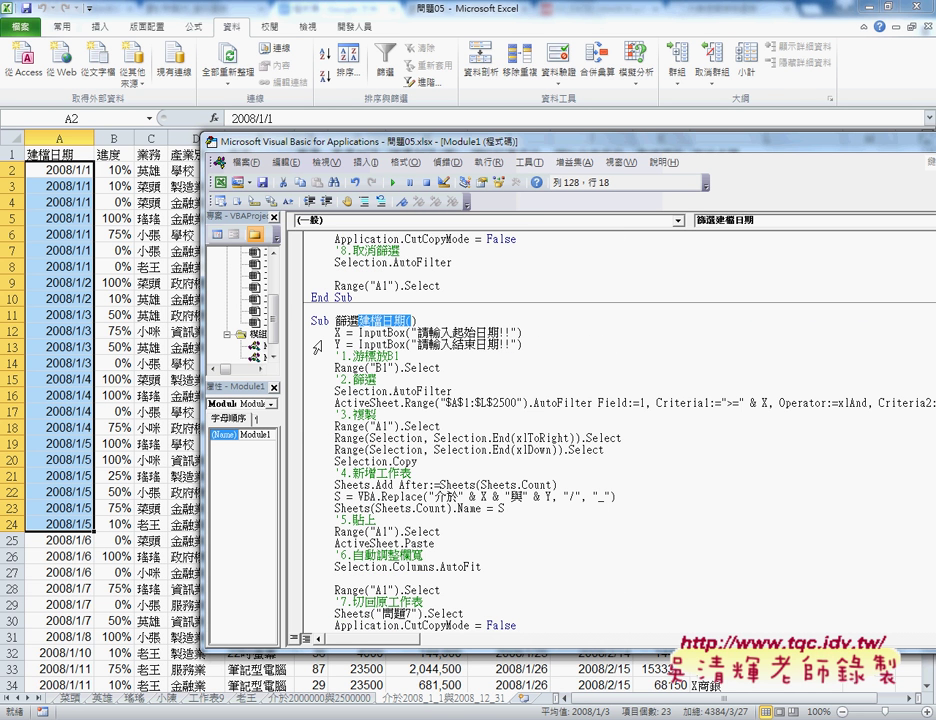
drag(283, 286, 340, 285)
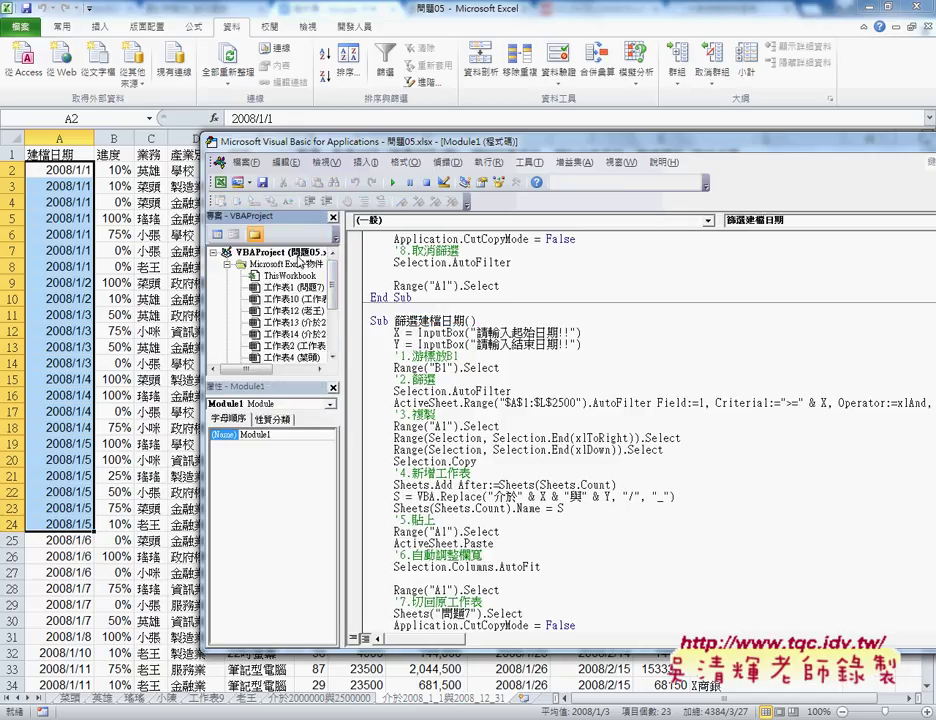
right_click(295, 253)
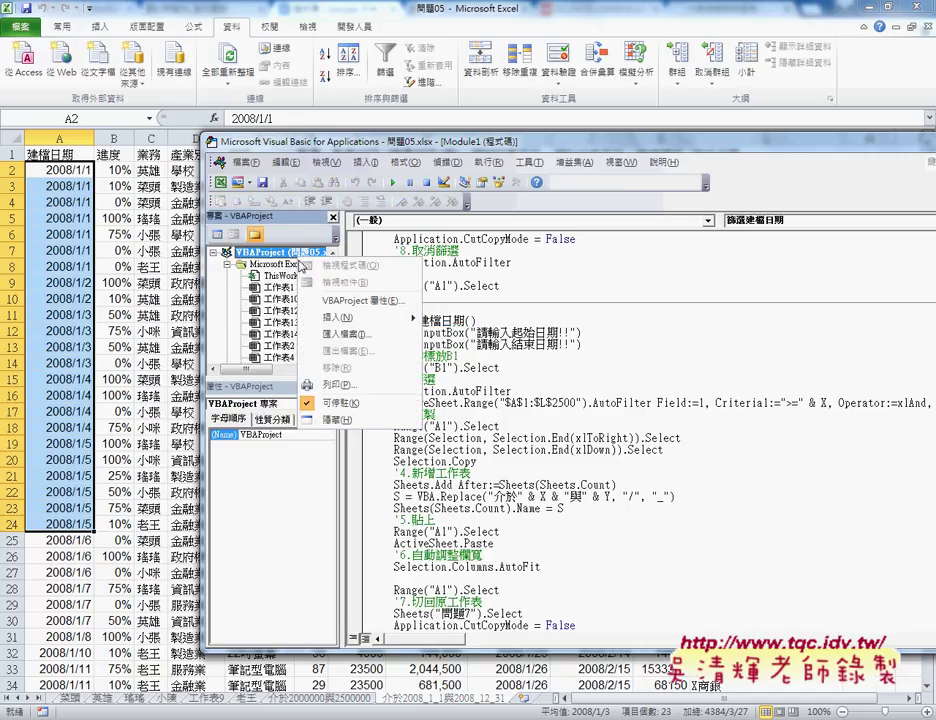
click(373, 303)
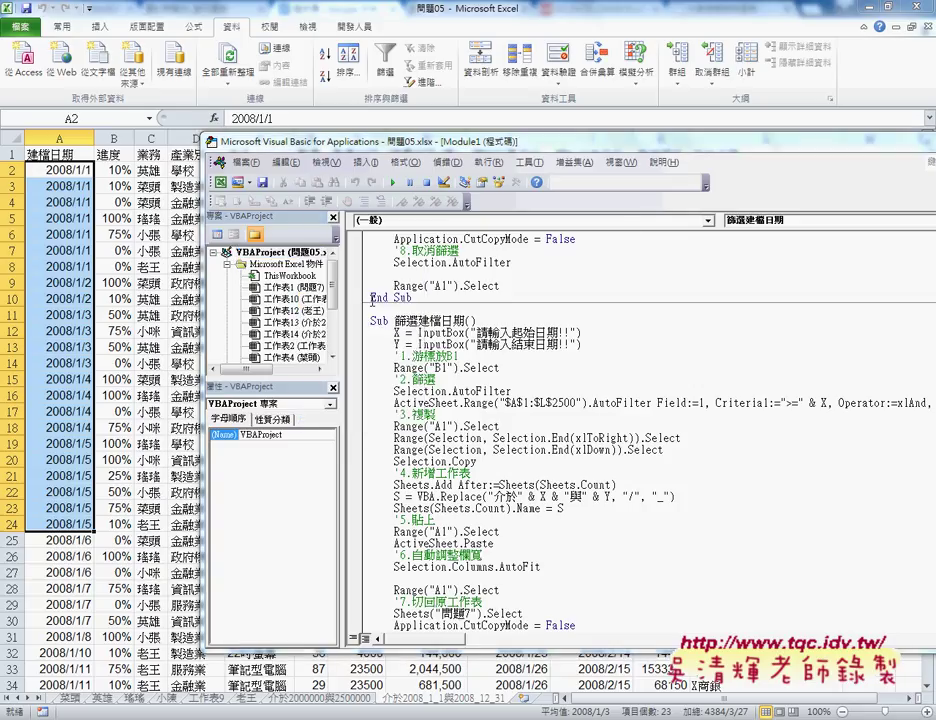
click(371, 184)
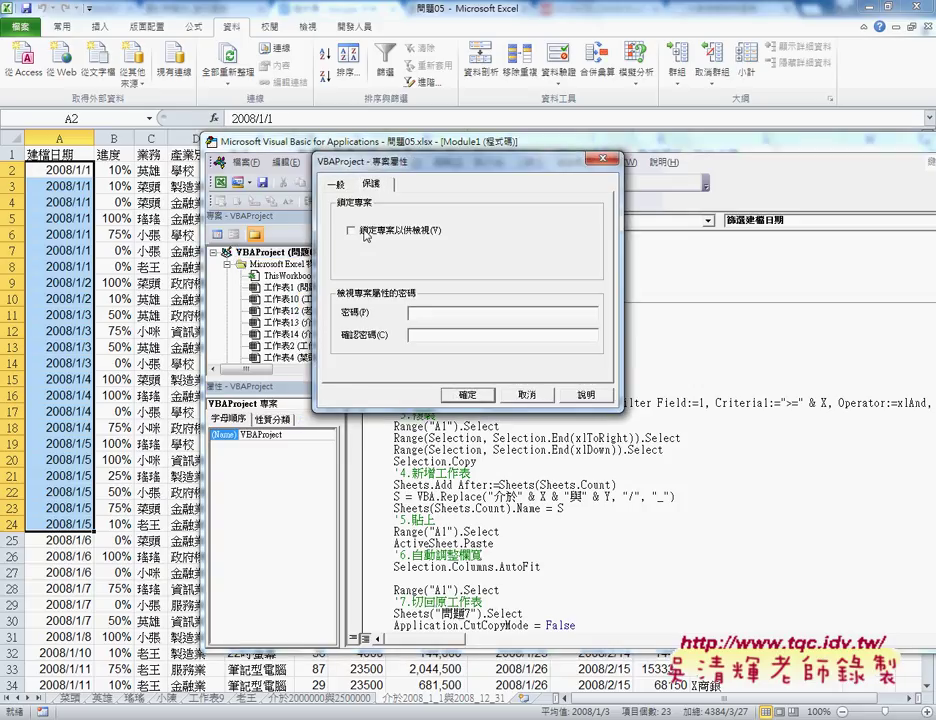
click(364, 232)
click(425, 335)
click(385, 231)
click(520, 393)
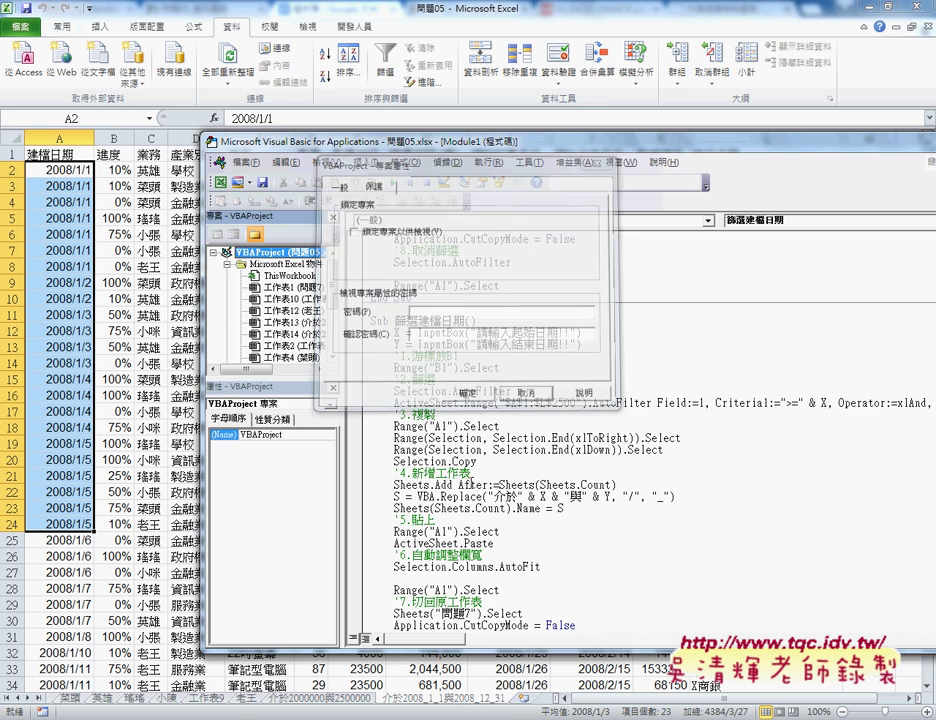
Switch to the Google Docs 程式碼 notes and scroll to the 篩選建檔日期 sub
key(alt+Tab)
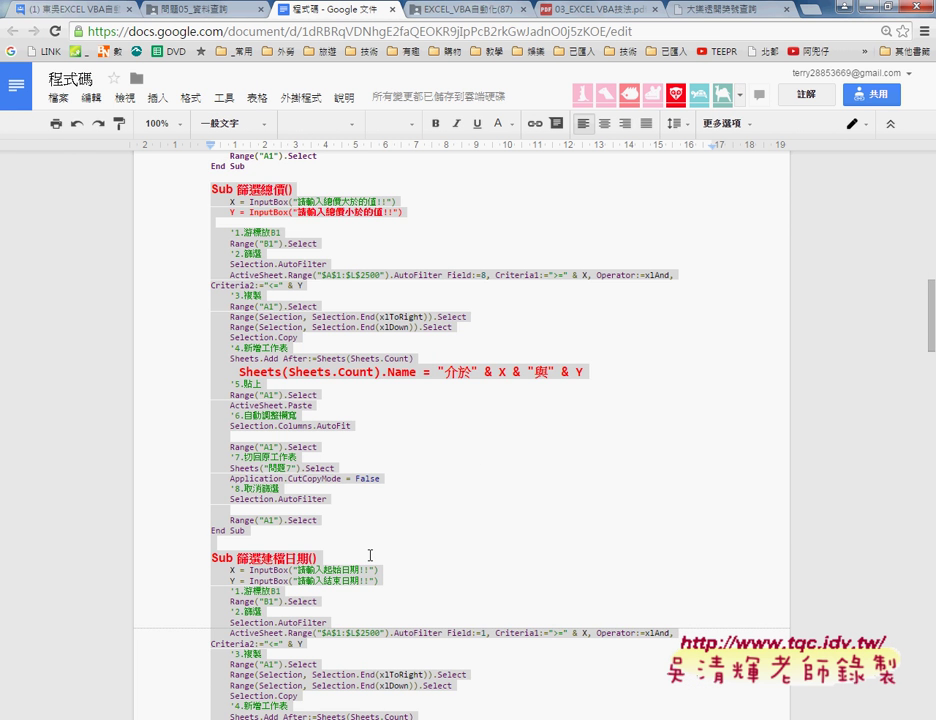
scroll(370, 555, up, 2)
scroll(260, 400, down, 4)
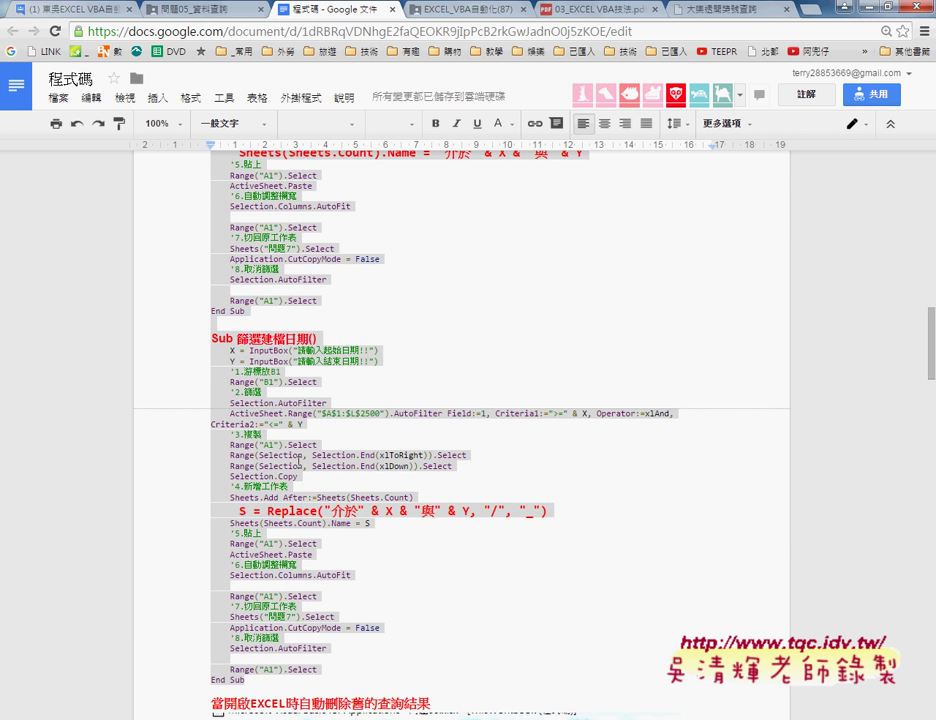
scroll(300, 462, down, 3)
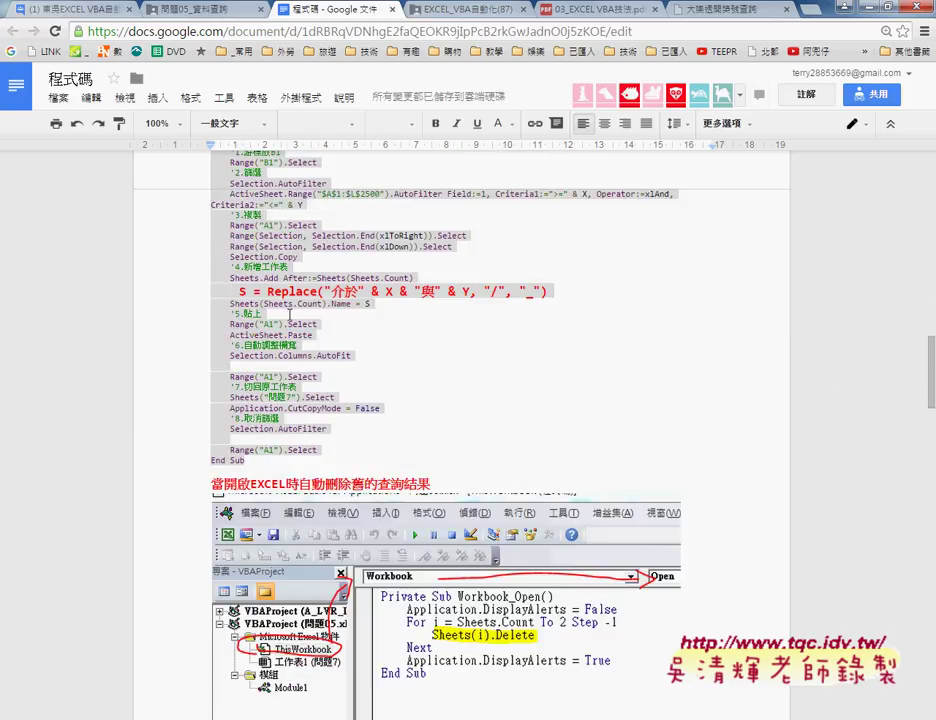